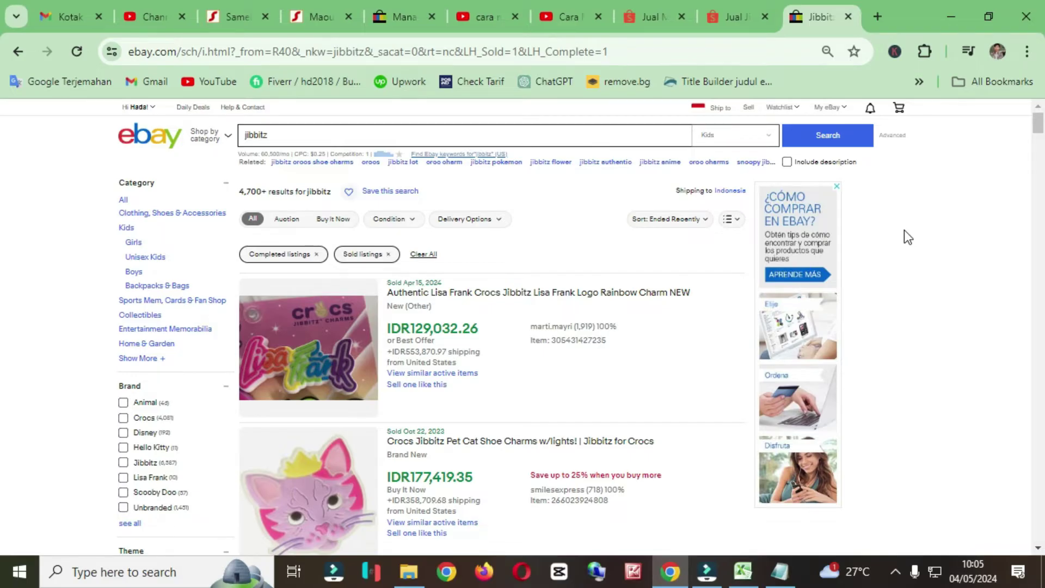
# Examine the sold listings found for jibbitz, including their photos, prices and sale dates
pyautogui.scroll(-6, 540, 302)
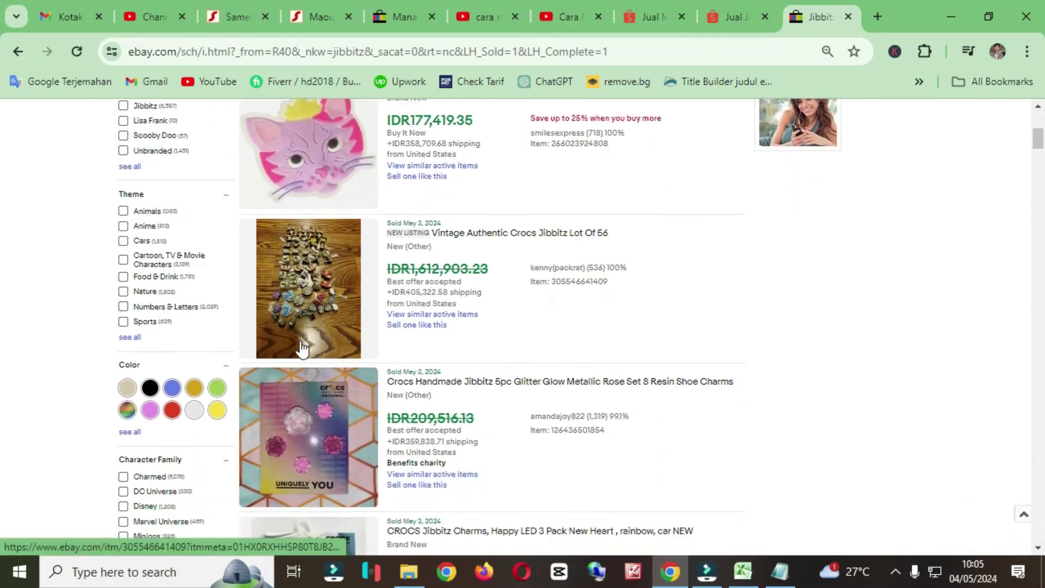
pyautogui.scroll(-4, 303, 348)
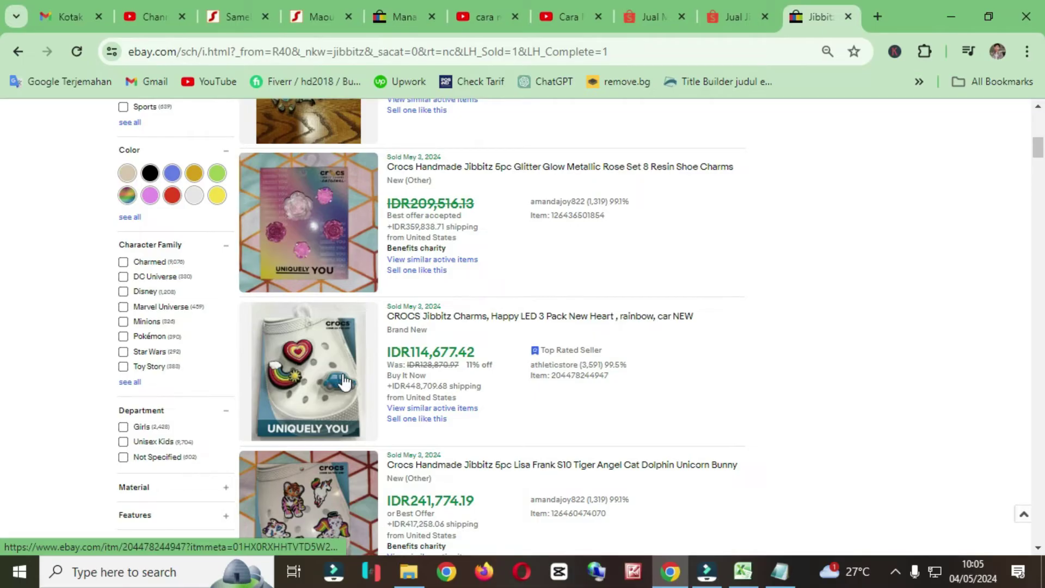
pyautogui.scroll(12, 478, 356)
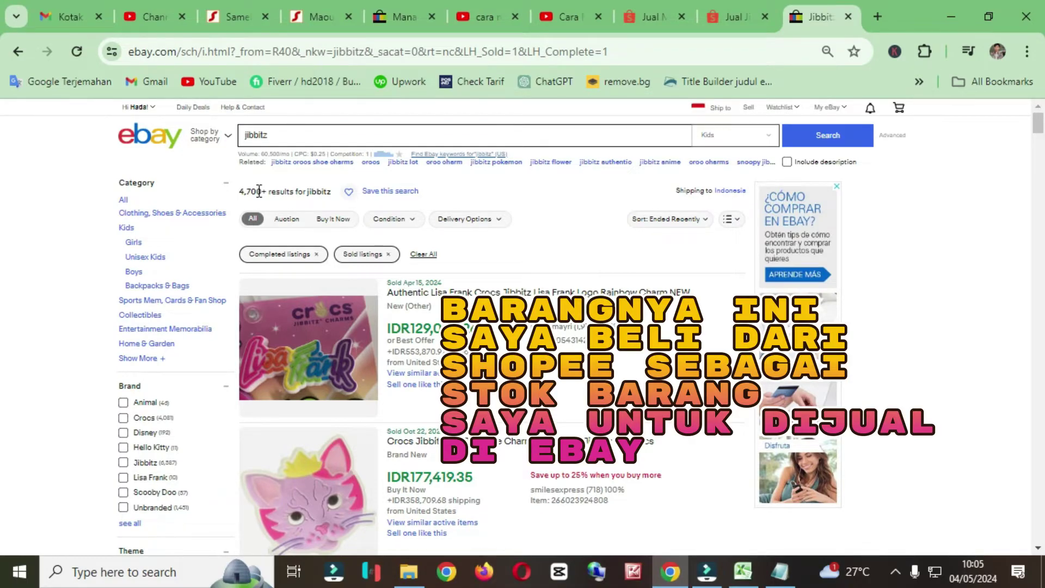
pyautogui.scroll(-4, 473, 401)
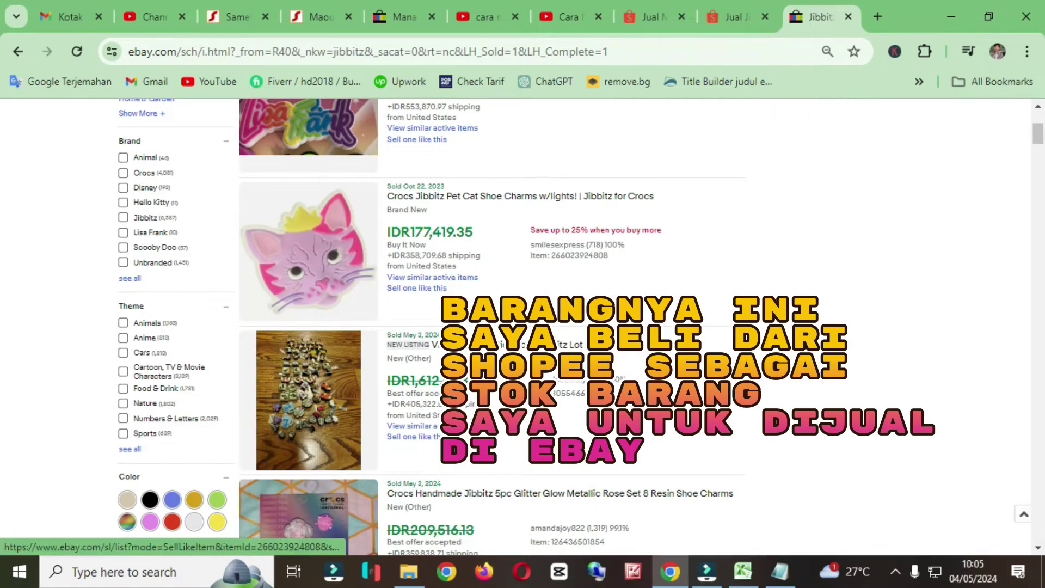
pyautogui.scroll(3, 403, 299)
pyautogui.scroll(2, 352, 182)
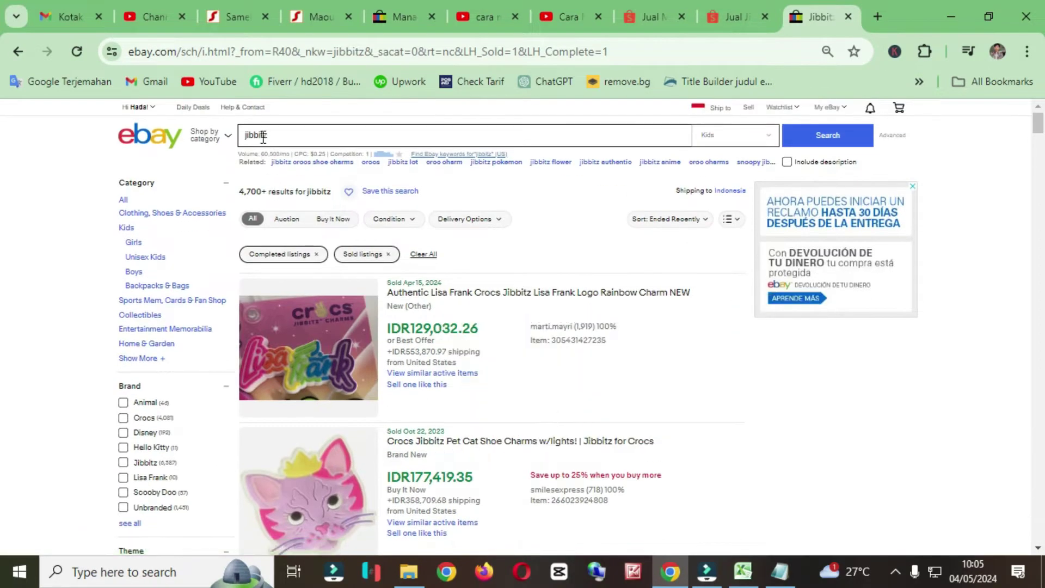
# Find the sold listing "X12 Gabby's Dollhouse Croc Charms Jibbitz" and start a new listing like it
pyautogui.scroll(-7, 497, 357)
pyautogui.scroll(-15, 500, 361)
pyautogui.scroll(-7, 500, 361)
pyautogui.scroll(2, 498, 362)
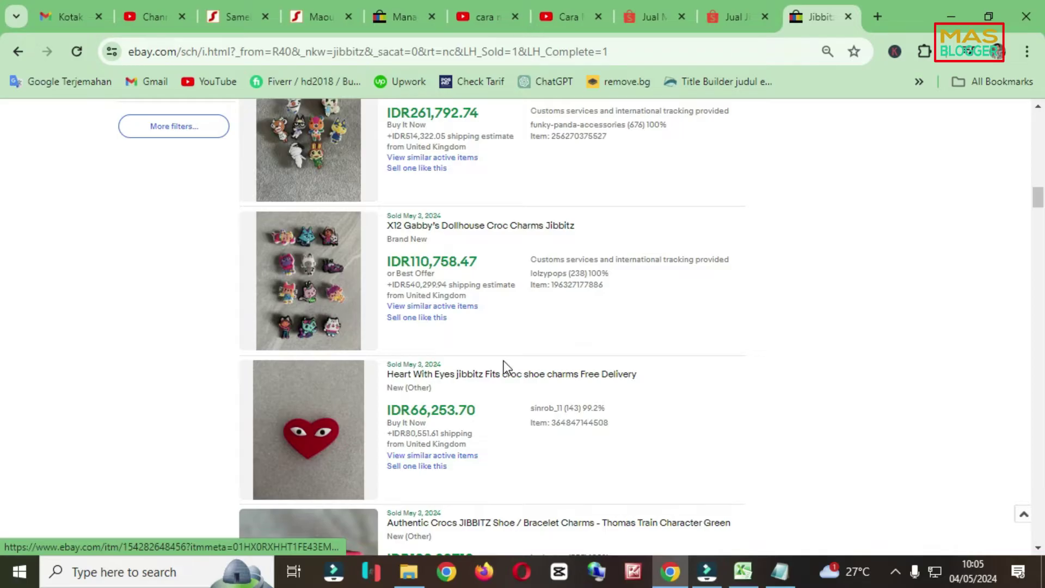
pyautogui.click(427, 319)
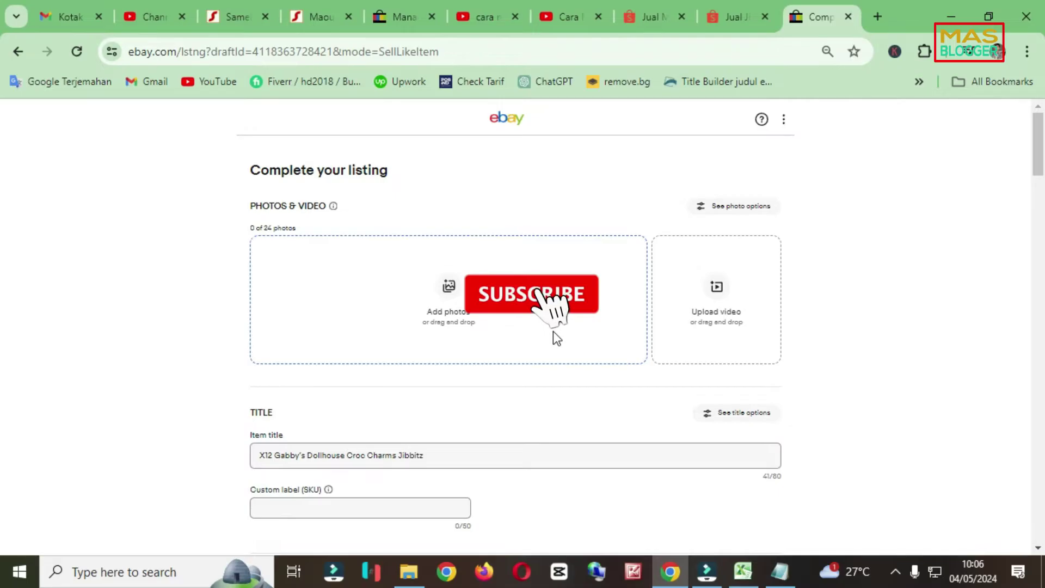
# Select Waterproof and Water Resistant as the item's features in the additional item specifics
pyautogui.scroll(-5, 299, 423)
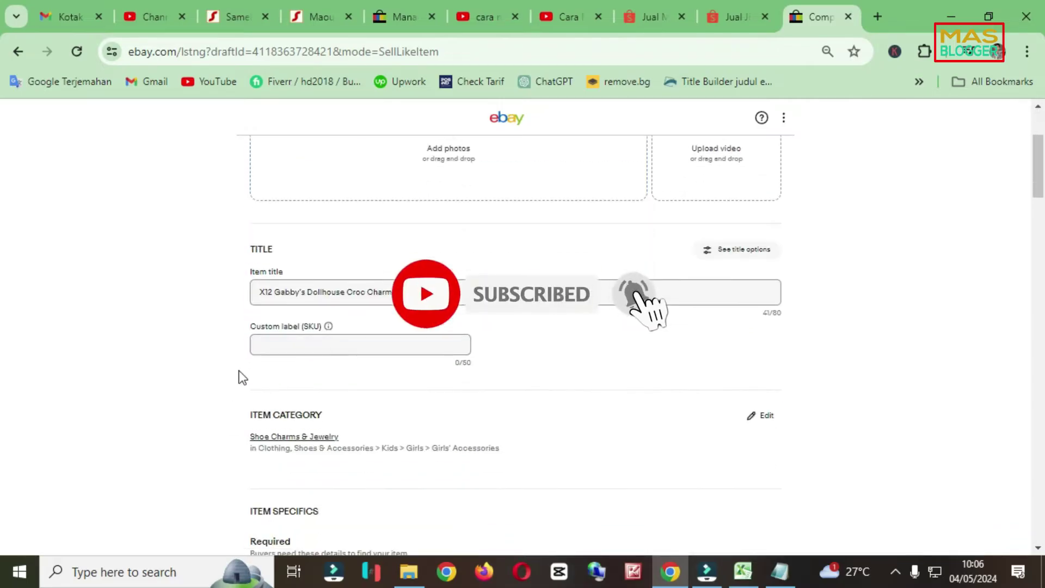
pyautogui.scroll(-4, 200, 390)
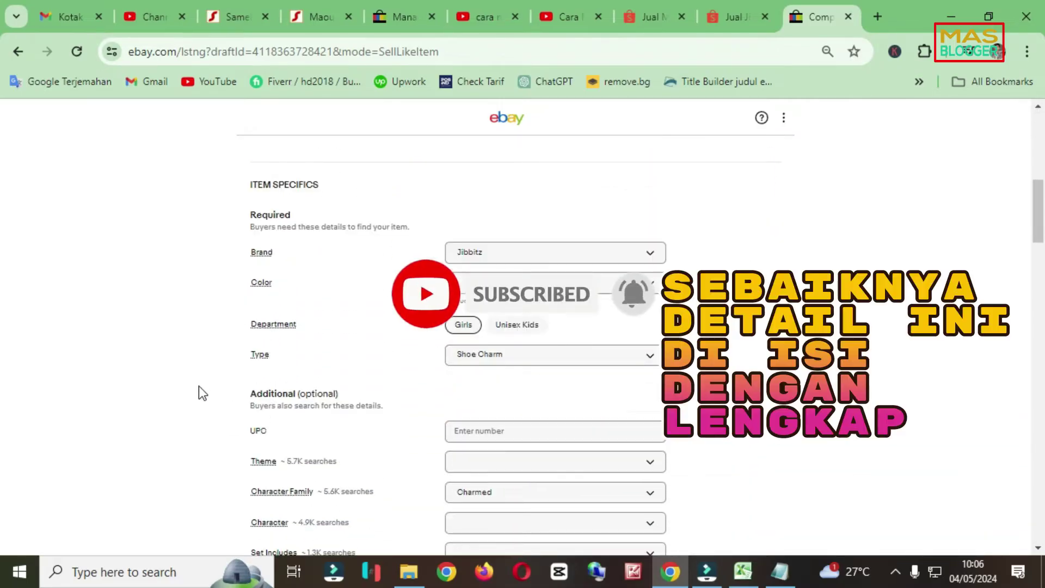
pyautogui.scroll(-3, 198, 386)
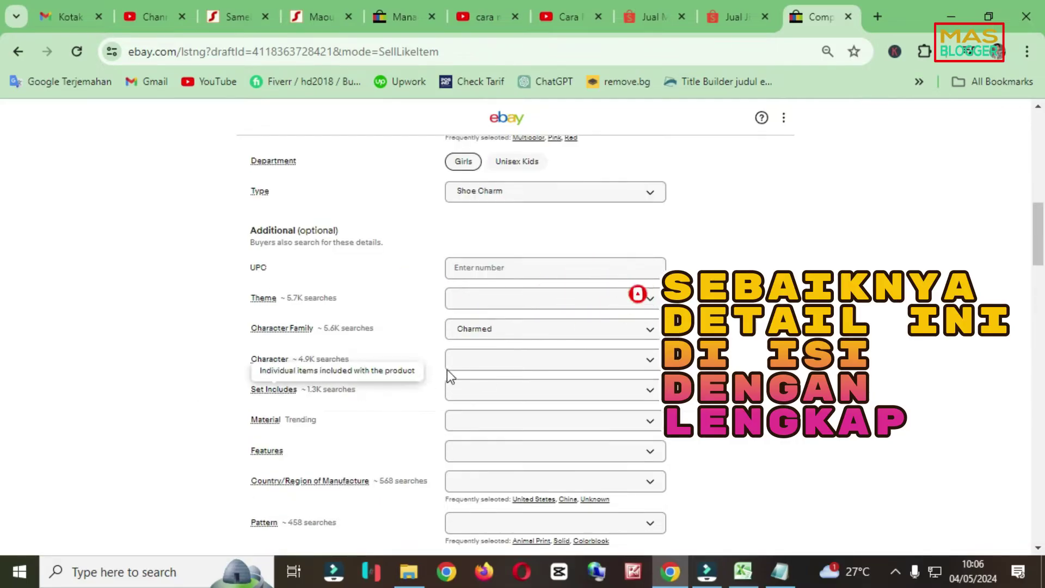
pyautogui.click(503, 359)
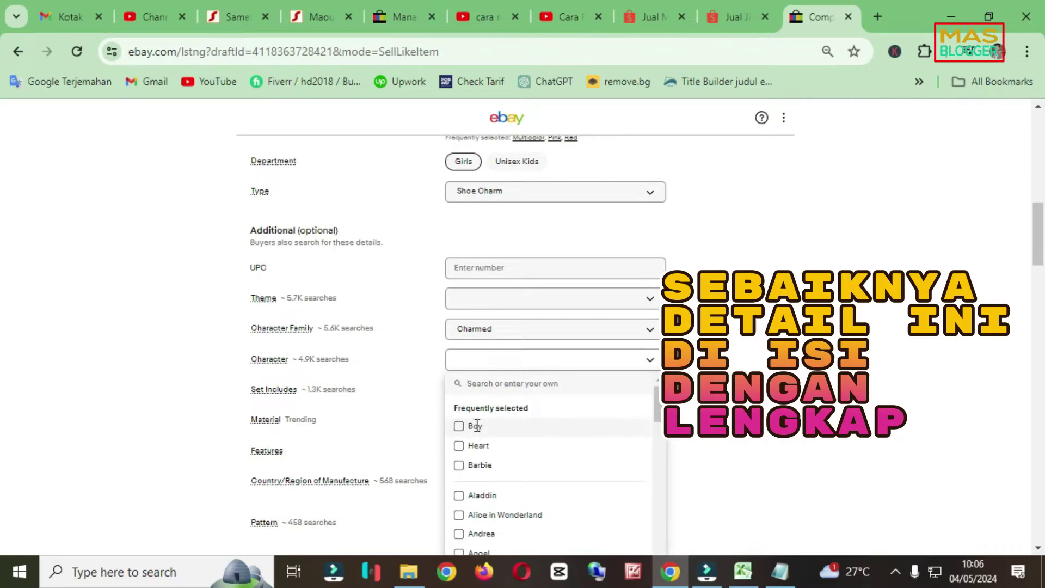
pyautogui.scroll(-2, 474, 426)
pyautogui.click(638, 372)
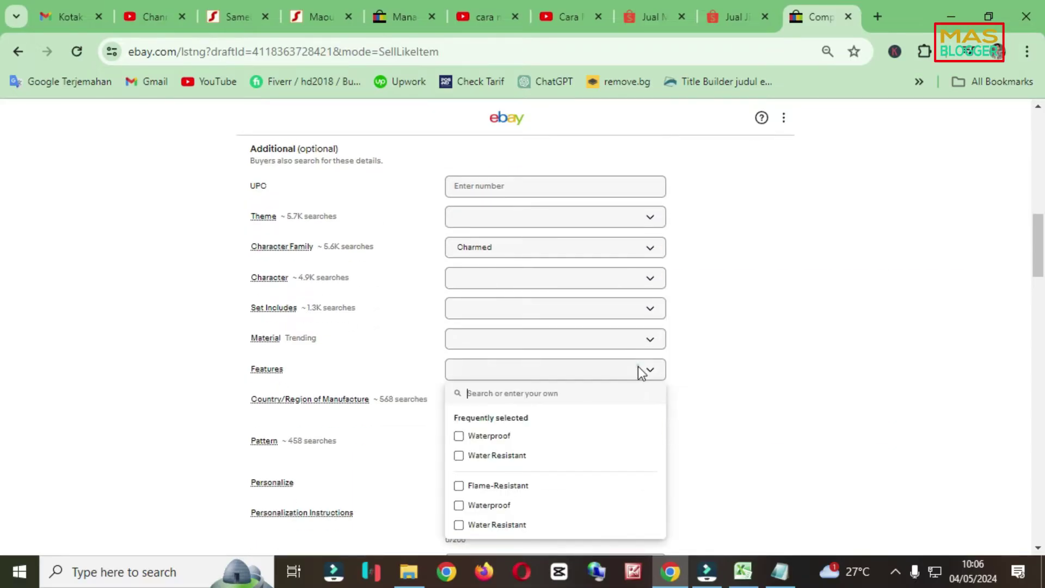
pyautogui.click(458, 436)
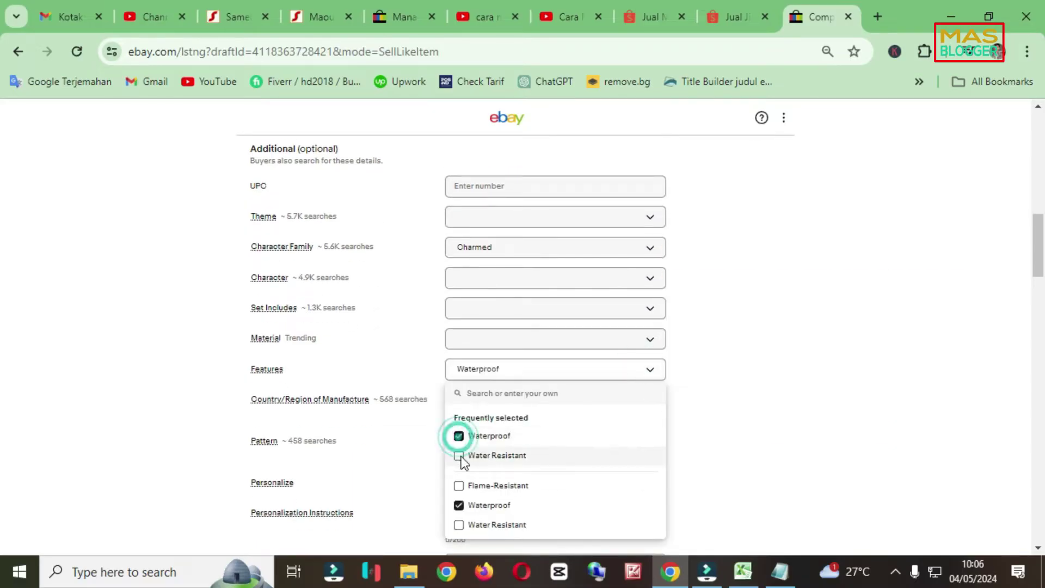
pyautogui.click(459, 455)
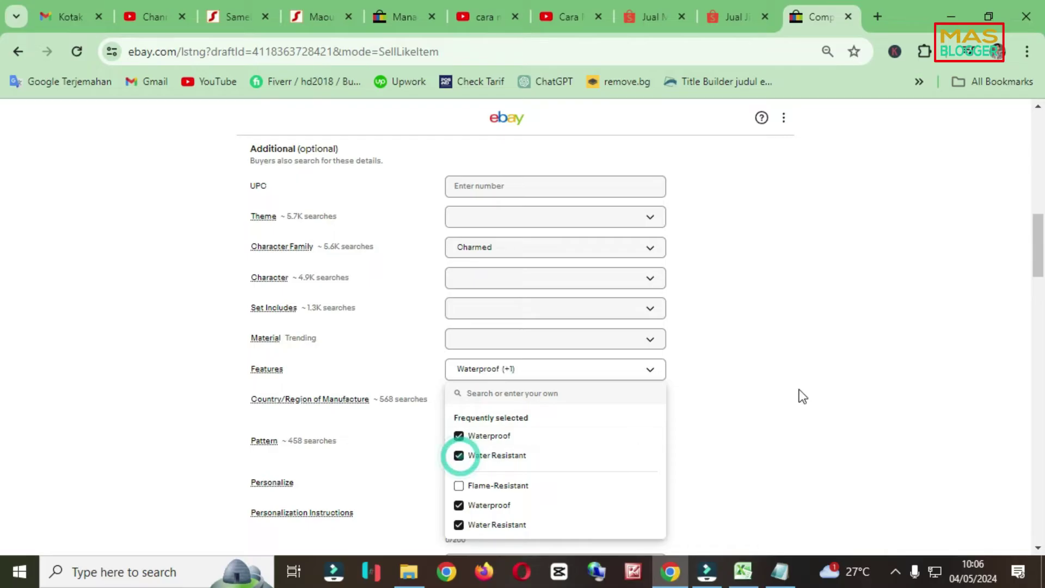
pyautogui.click(785, 383)
pyautogui.click(784, 383)
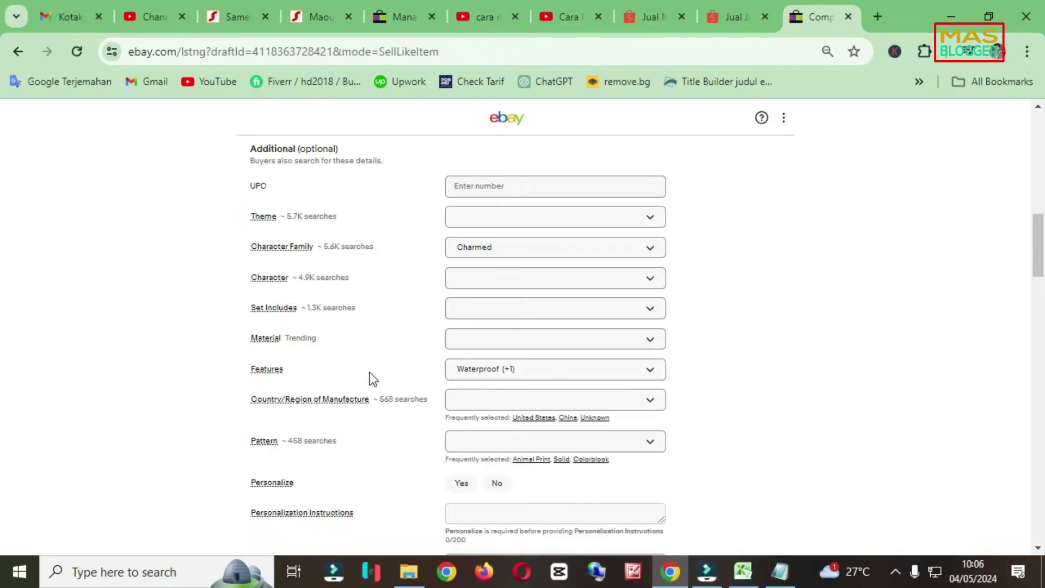
pyautogui.click(495, 401)
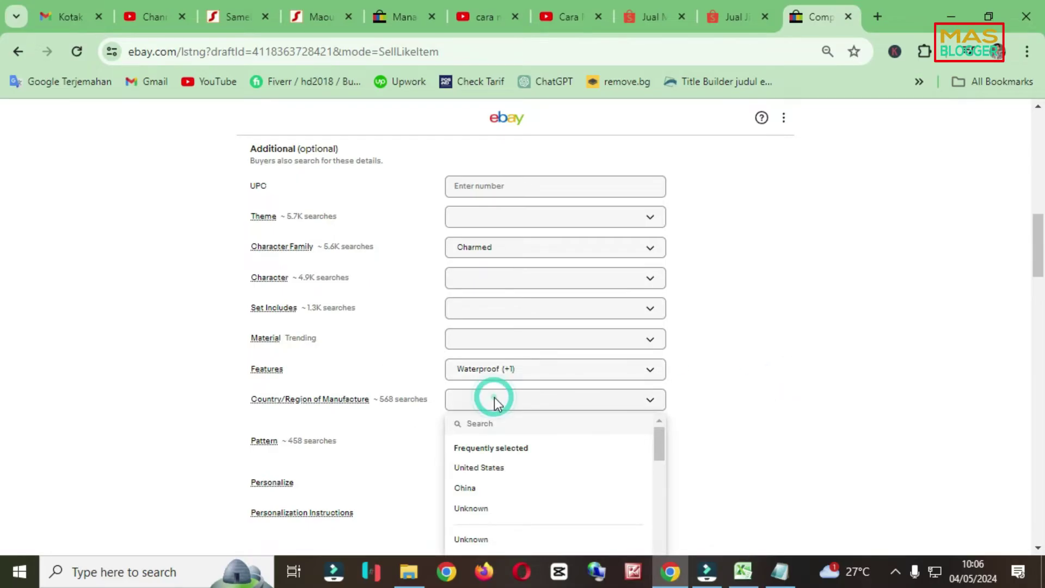
pyautogui.click(479, 488)
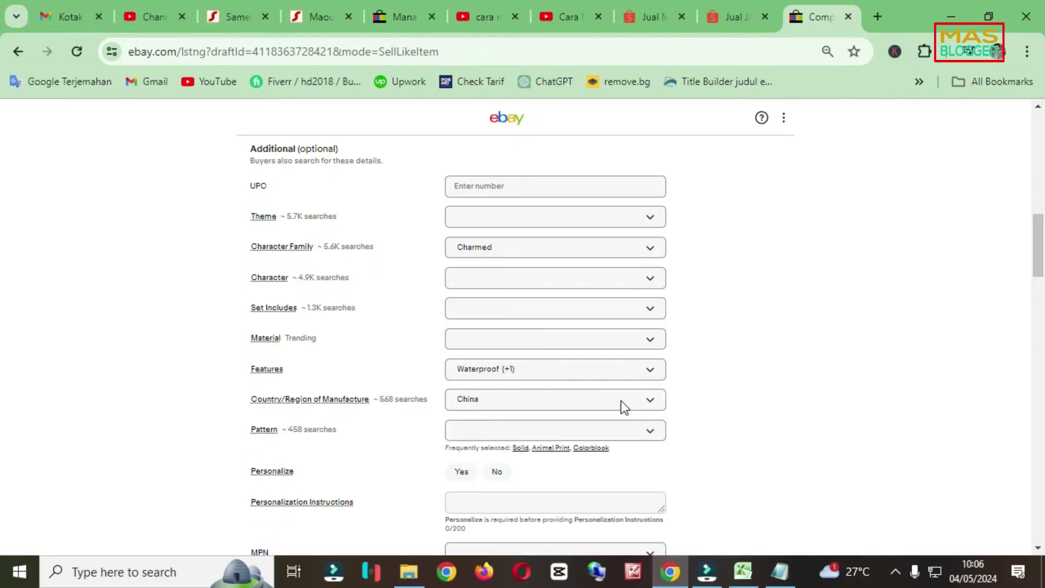
pyautogui.click(622, 400)
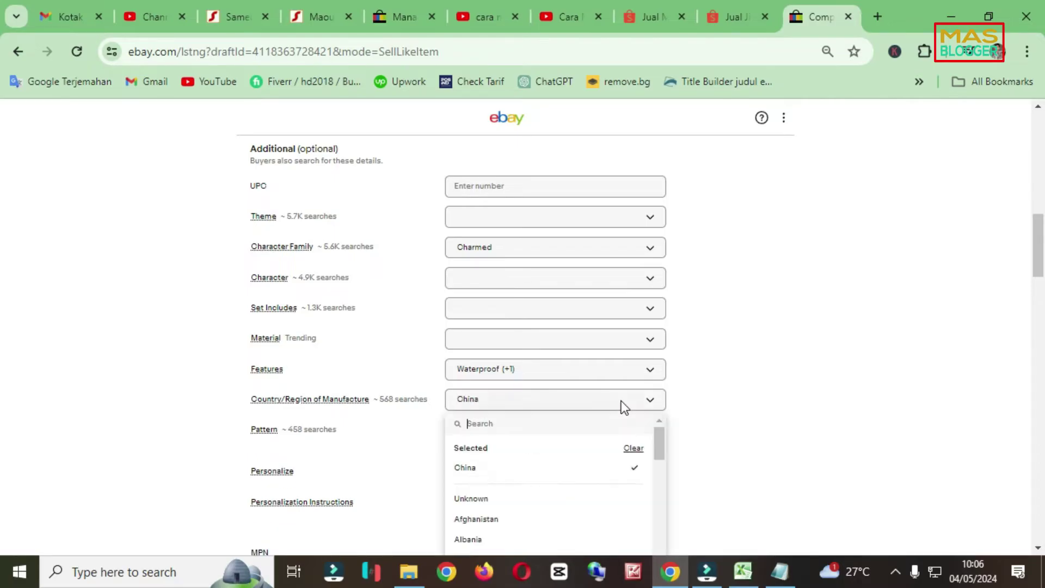
pyautogui.click(632, 450)
pyautogui.click(759, 390)
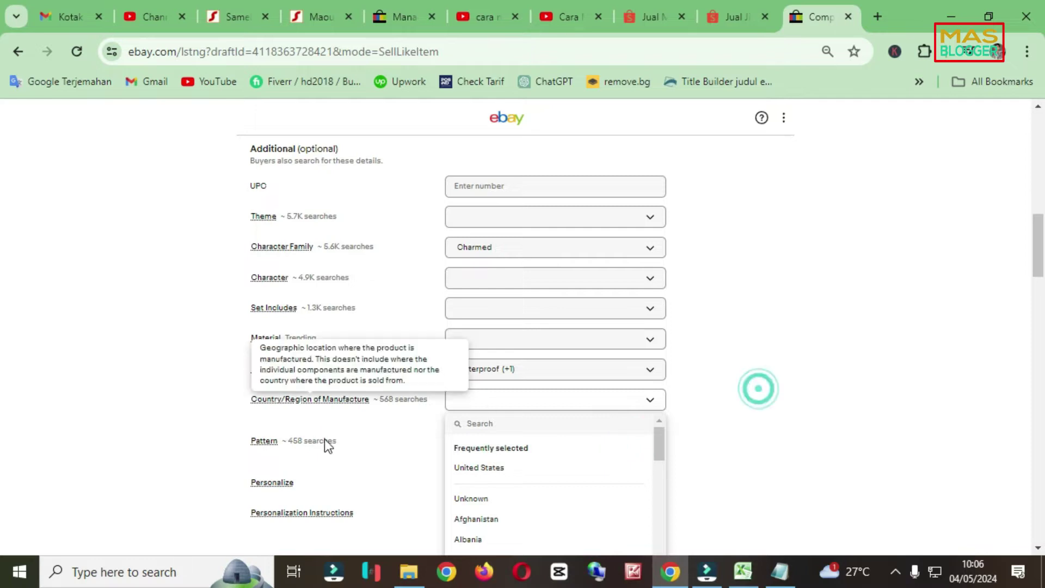
pyautogui.click(413, 462)
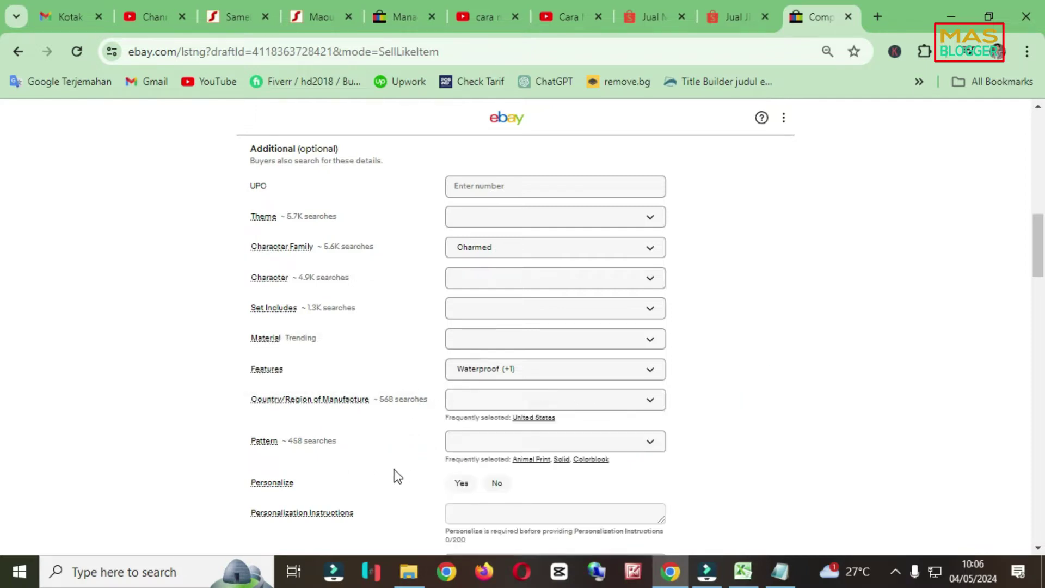
# Set the item's pattern to Animal Print and its condition to New without tags
pyautogui.click(530, 460)
pyautogui.scroll(-5, 410, 469)
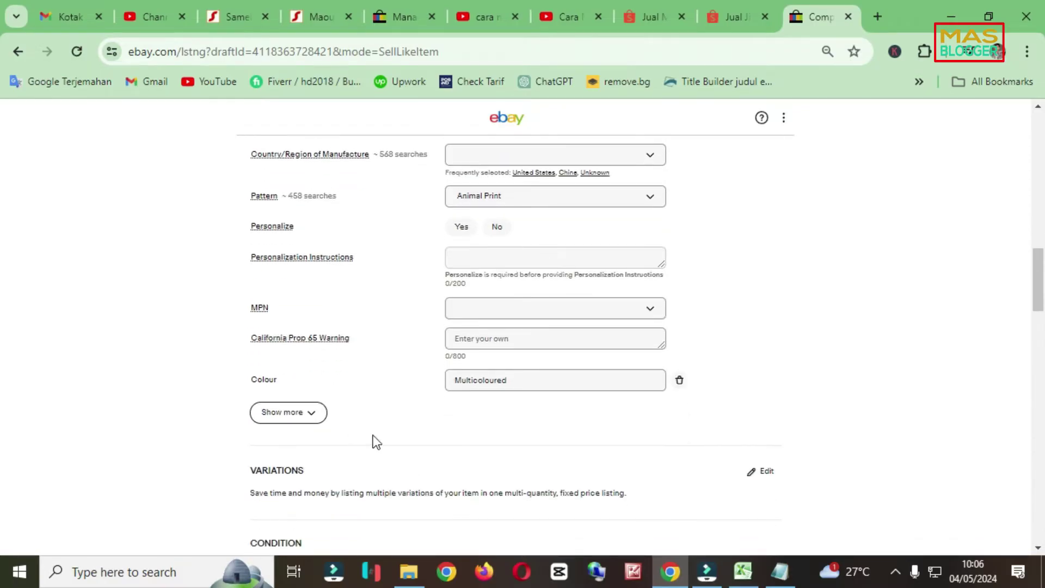
pyautogui.scroll(-5, 374, 436)
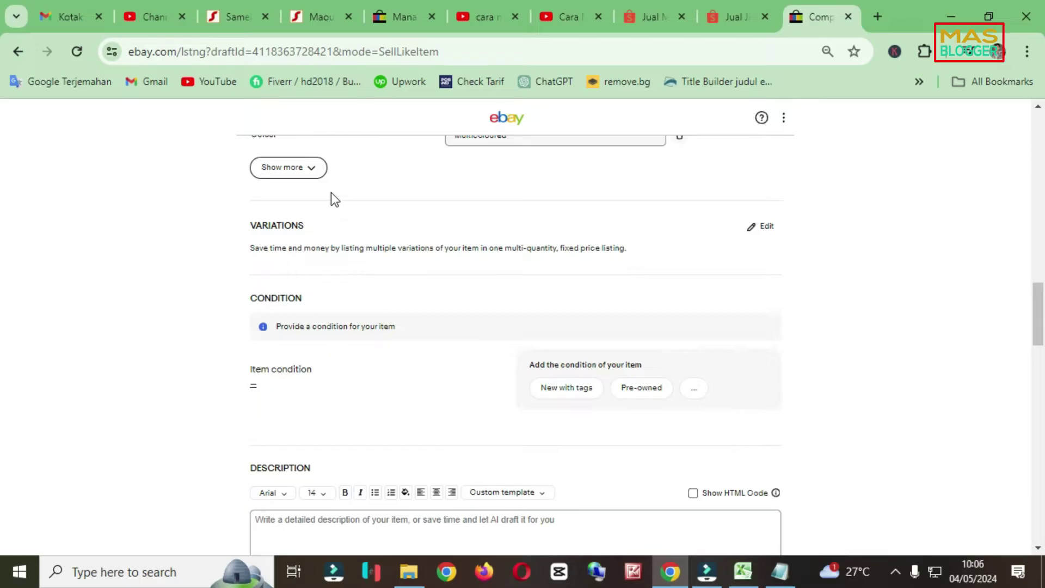
pyautogui.click(694, 390)
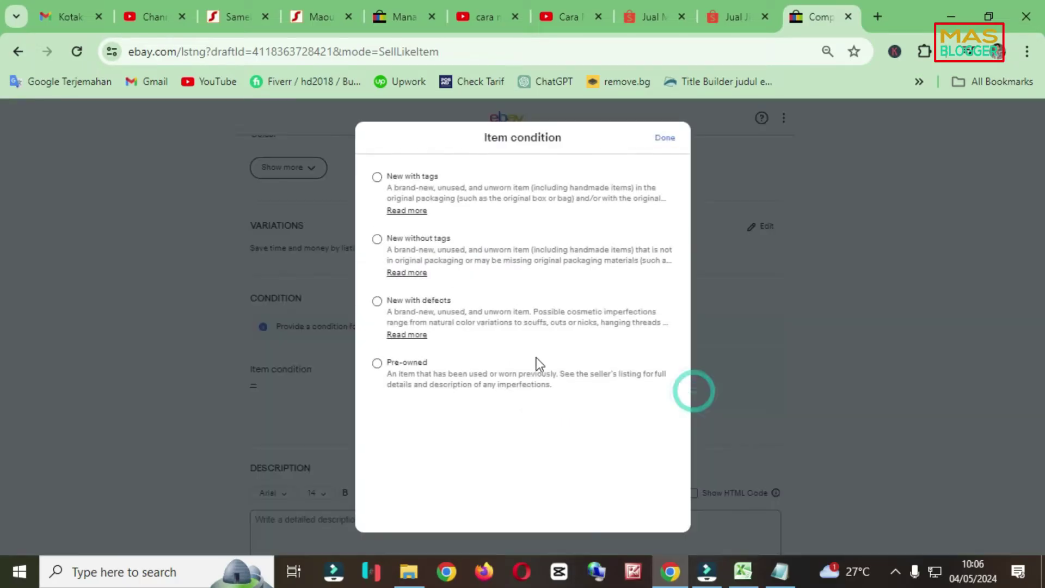
pyautogui.click(378, 239)
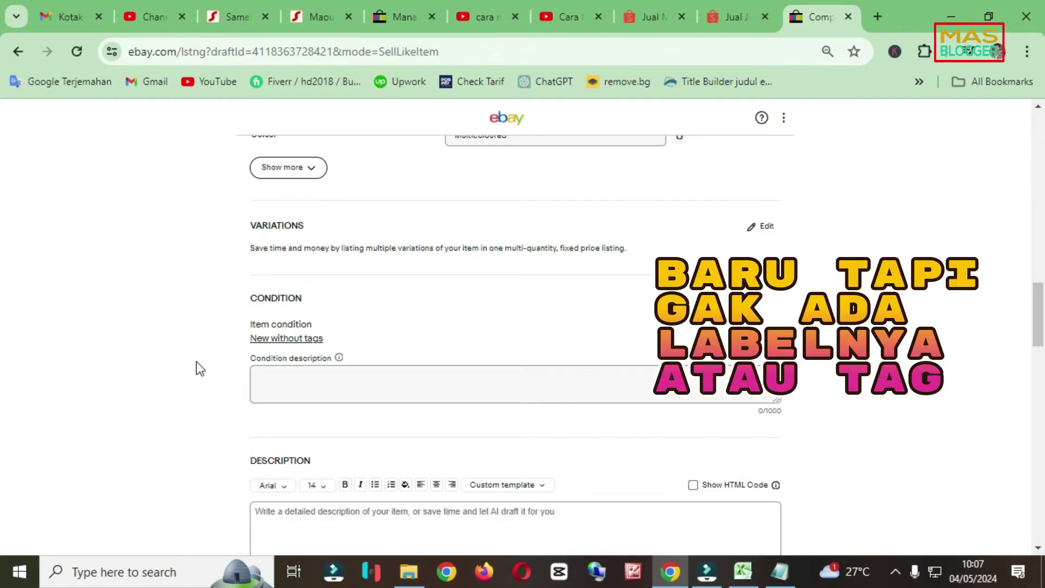
# Replace the item title with "Jibbitz Charms For Crocs Cute Design Shoe Toy Story Monster Spongebob Tom Jerry", copied from jibbitz model.txt in Notepad
pyautogui.click(779, 572)
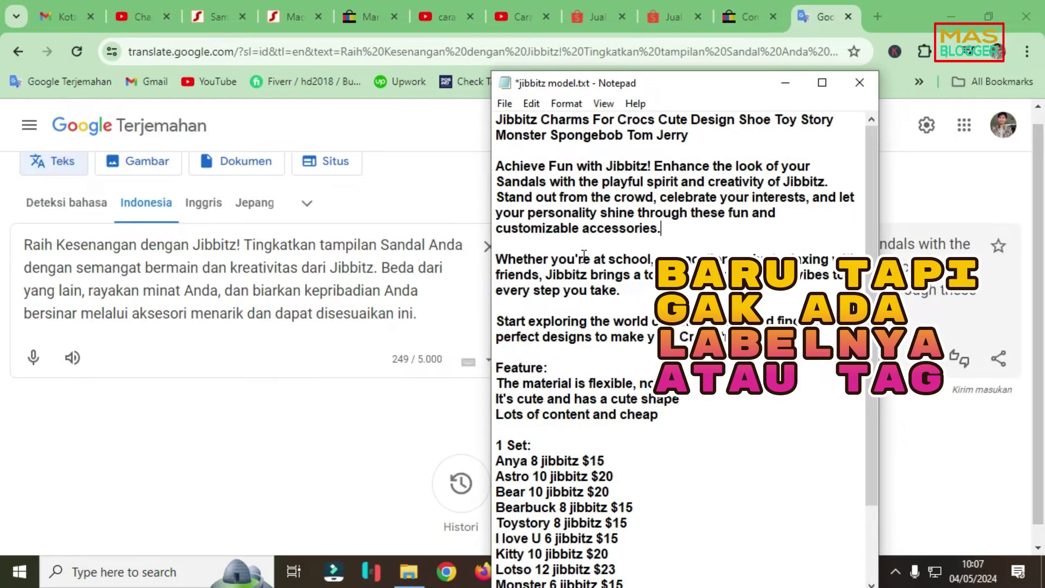
pyautogui.scroll(-2, 599, 436)
pyautogui.scroll(2, 599, 435)
pyautogui.moveTo(690, 137); pyautogui.dragTo(496, 119)
pyautogui.hotkey('ctrl', 'c')
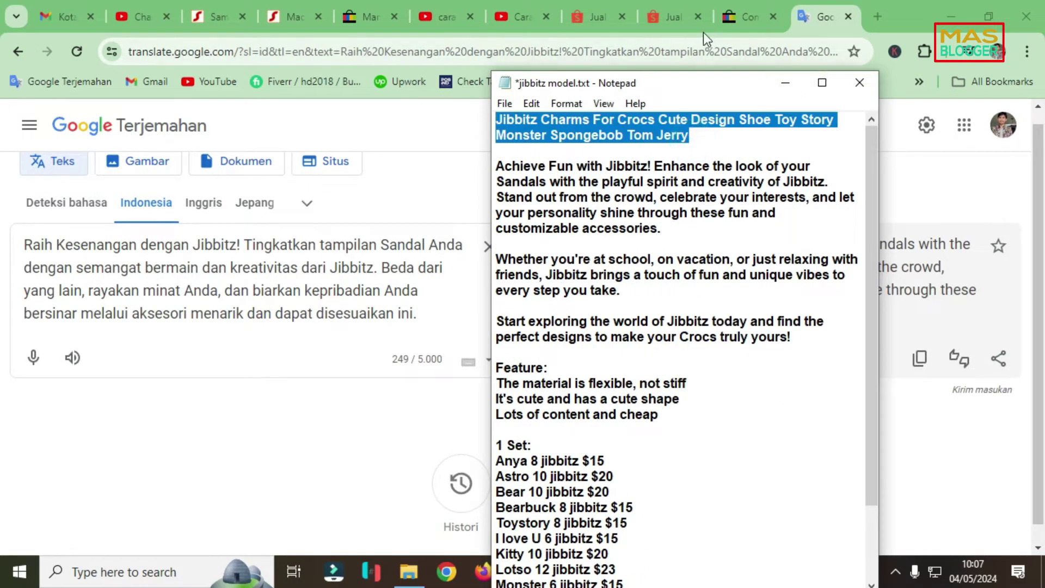
pyautogui.click(743, 18)
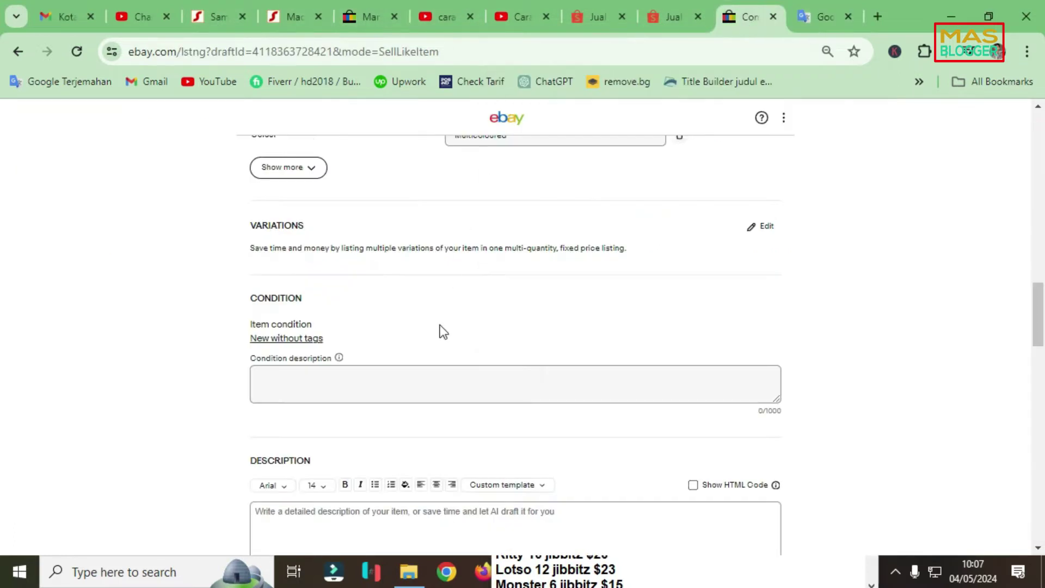
pyautogui.scroll(5, 378, 392)
pyautogui.scroll(10, 375, 407)
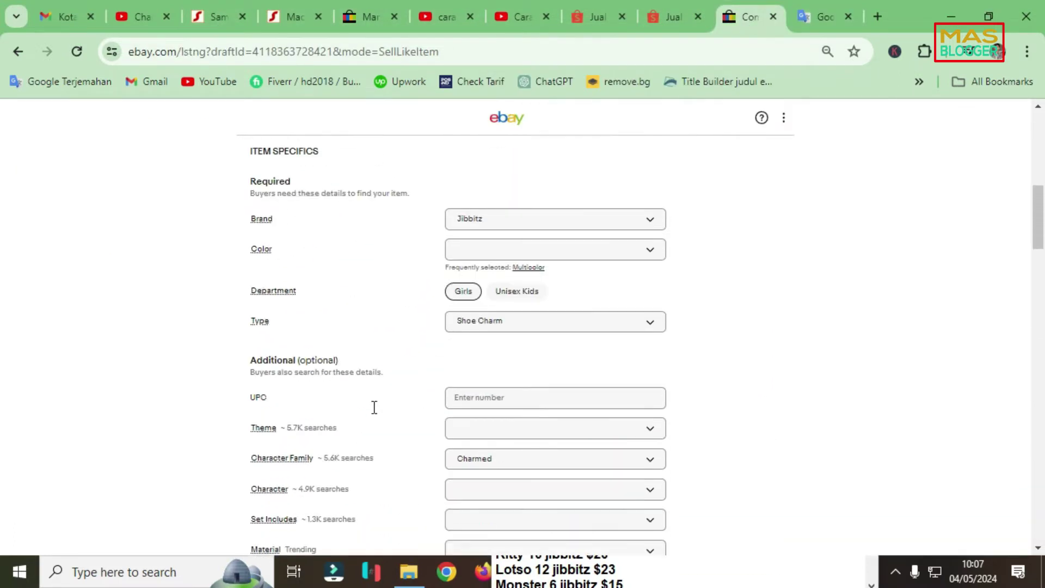
pyautogui.tripleClick(346, 456)
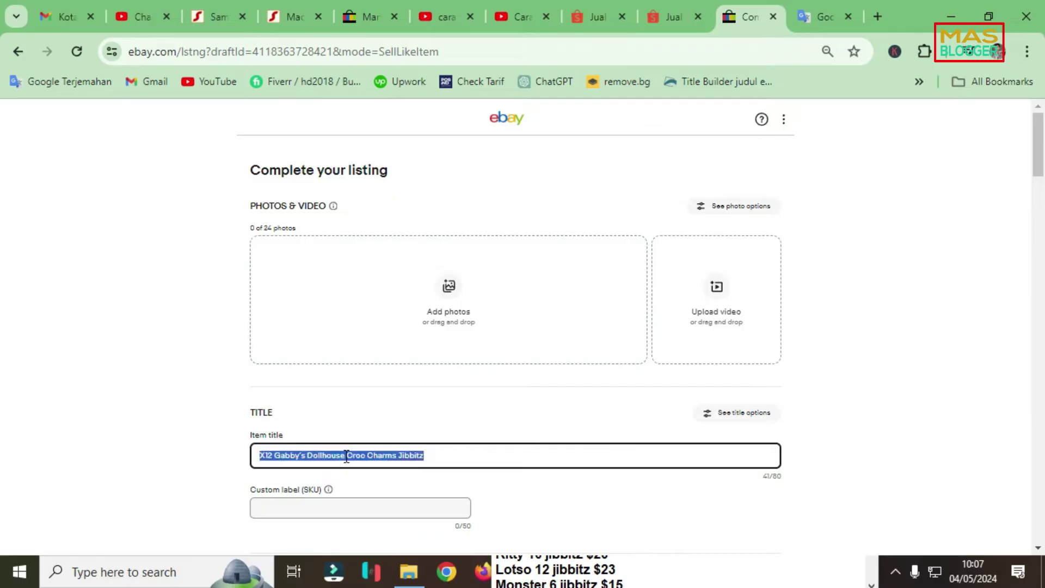
pyautogui.hotkey('ctrl', 'v')
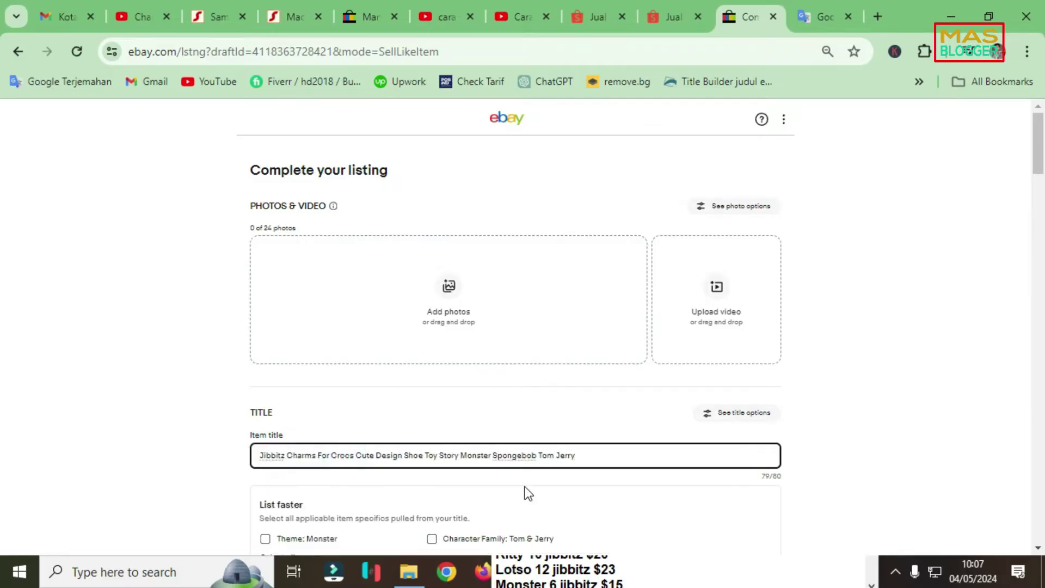
# Copy the entire text of Document1 in Microsoft Word and paste it into the listing's description
pyautogui.scroll(-15, 553, 445)
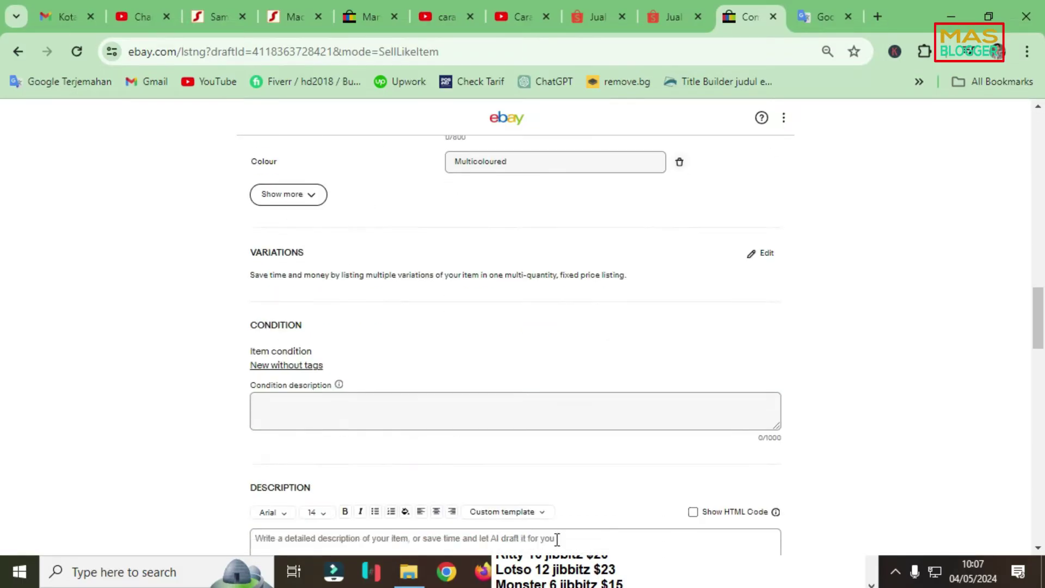
pyautogui.scroll(-5, 458, 507)
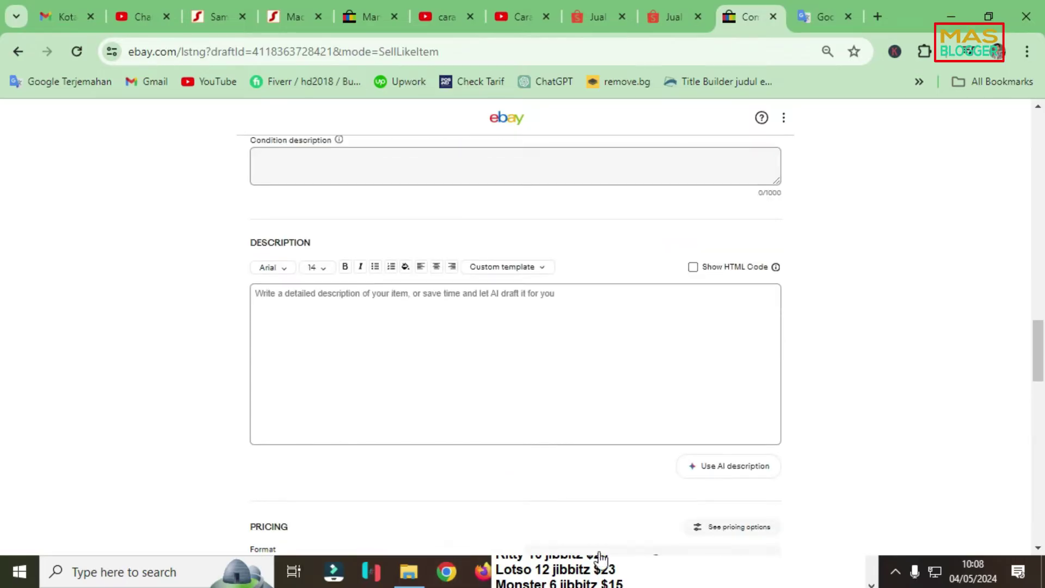
pyautogui.hotkey('alt', 'Tab')
pyautogui.hotkey('ctrl', 'a')
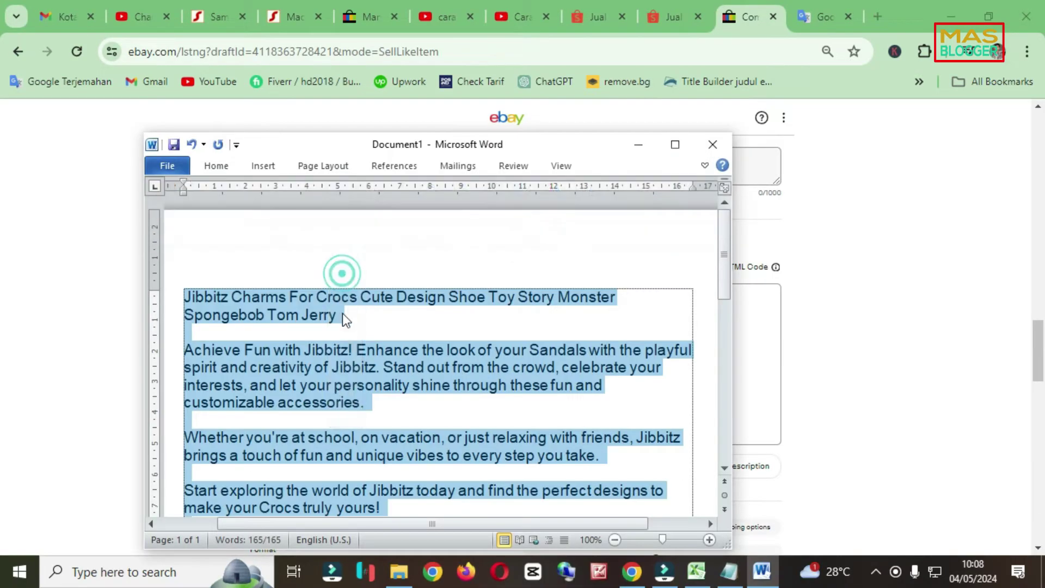
pyautogui.click(354, 329)
pyautogui.hotkey('ctrl', 'a')
pyautogui.hotkey('ctrl', 'c')
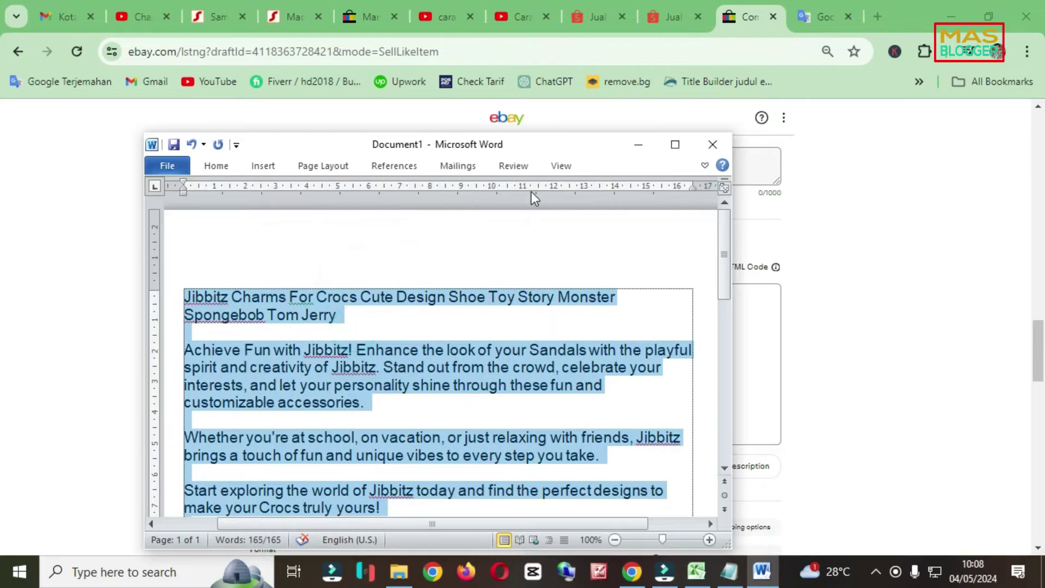
pyautogui.click(632, 139)
pyautogui.click(382, 328)
pyautogui.hotkey('ctrl', 'v')
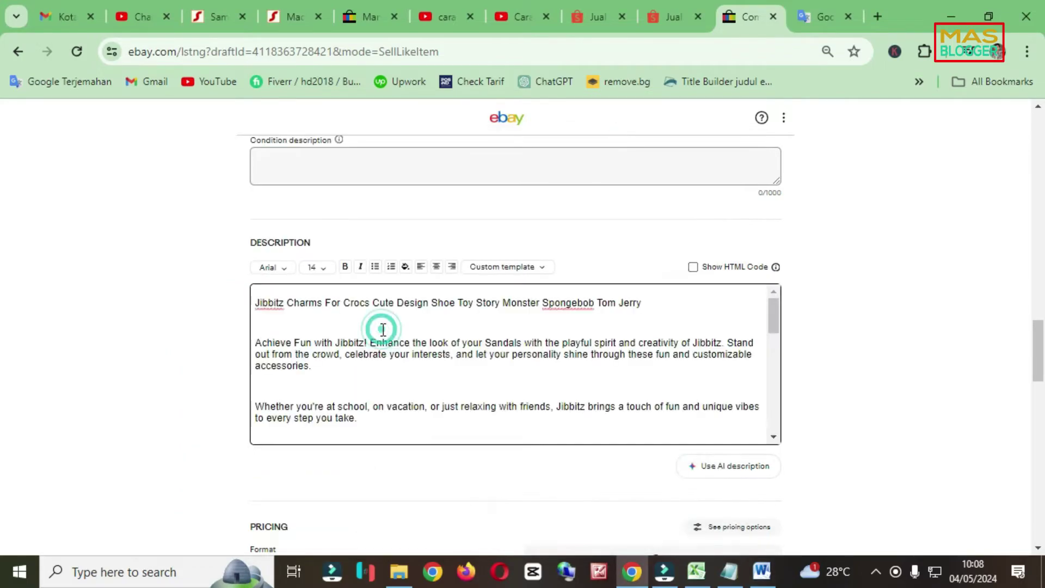
# Make the title line at the start of the description bold
pyautogui.moveTo(659, 306); pyautogui.dragTo(142, 305)
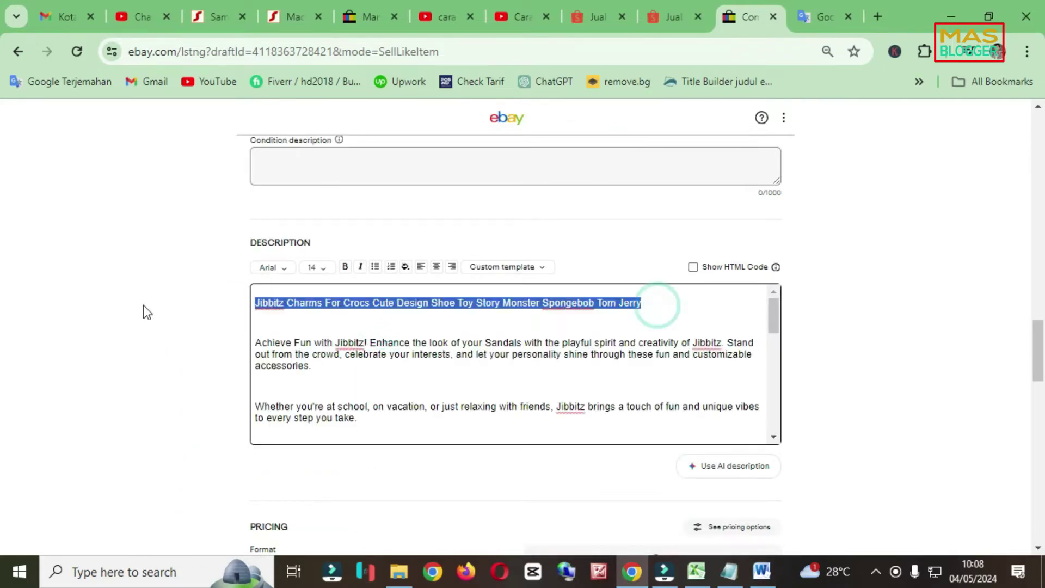
pyautogui.hotkey('ctrl', 'b')
pyautogui.click(261, 323)
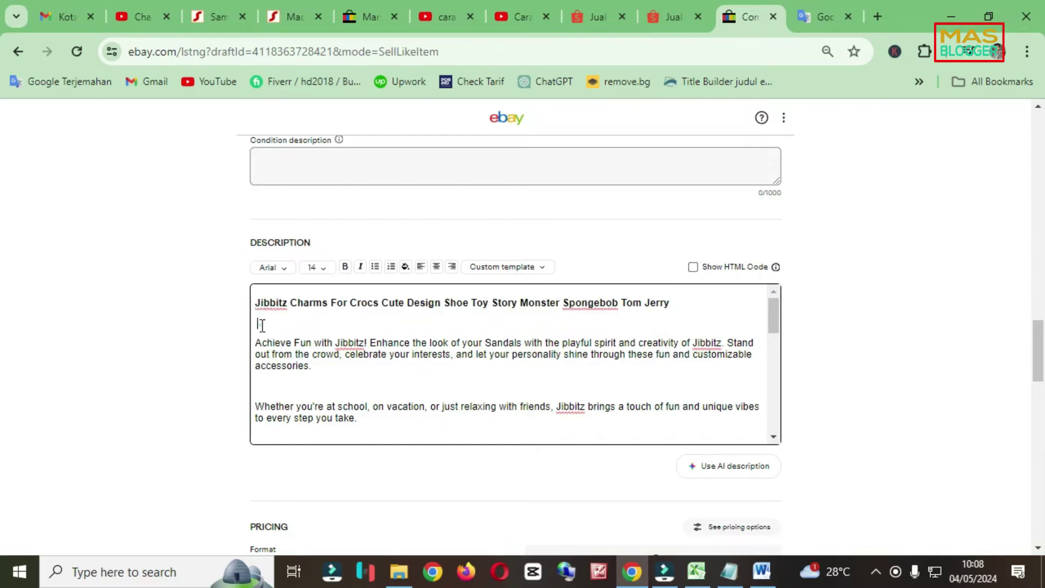
# Format the description's Feature heading and the three feature lines below it as a bulleted list
pyautogui.scroll(-4, 272, 381)
pyautogui.scroll(2, 271, 377)
pyautogui.scroll(-2, 271, 378)
pyautogui.moveTo(376, 401); pyautogui.dragTo(236, 340)
pyautogui.click(375, 267)
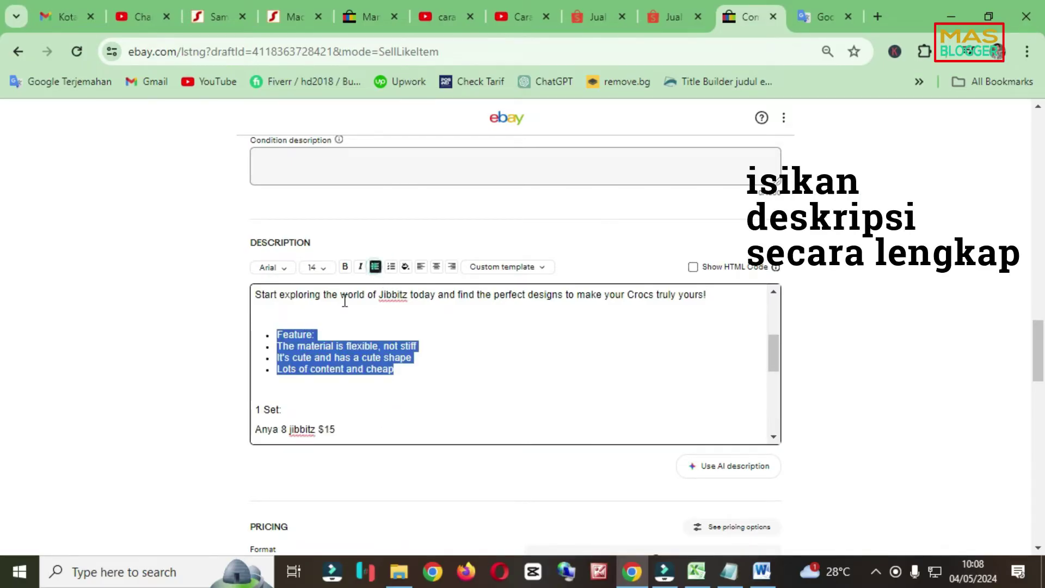
pyautogui.click(267, 318)
# Delete the "Feature:" line from the bulleted feature list in the description
pyautogui.click(328, 333)
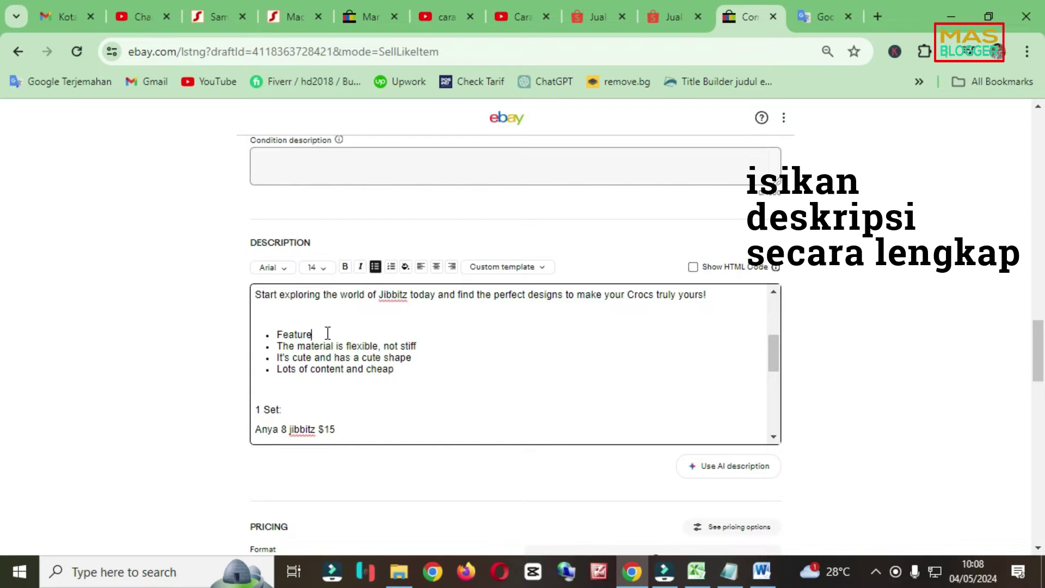
pyautogui.press('BackSpace')
pyautogui.press('BackSpace')
pyautogui.press('BackSpace')
pyautogui.press('BackSpace')
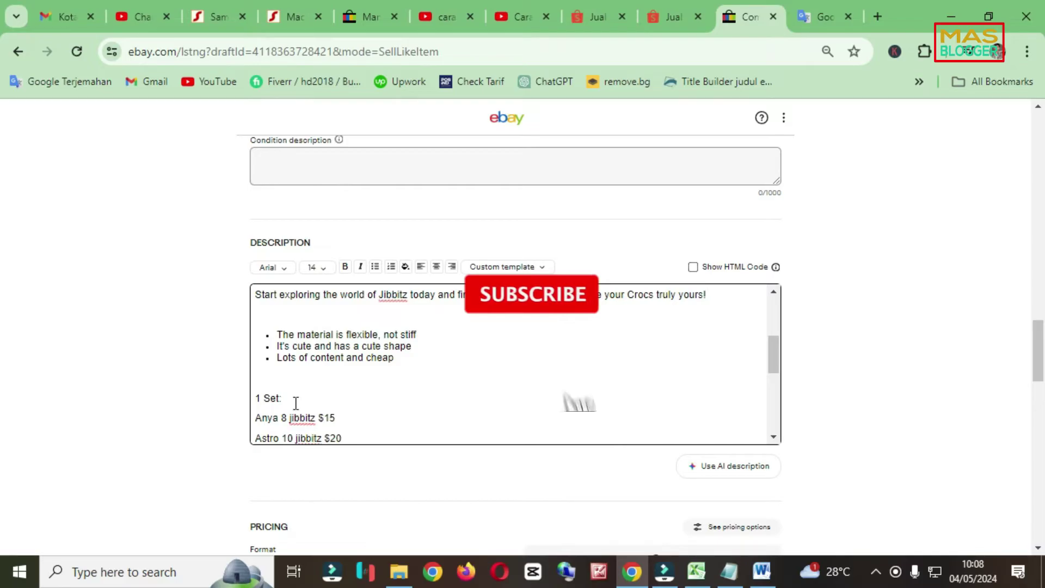
# Format the description's "1 Set:" lines, from Anya through the end of the text, as a bulleted list
pyautogui.scroll(2, 275, 396)
pyautogui.scroll(-4, 259, 353)
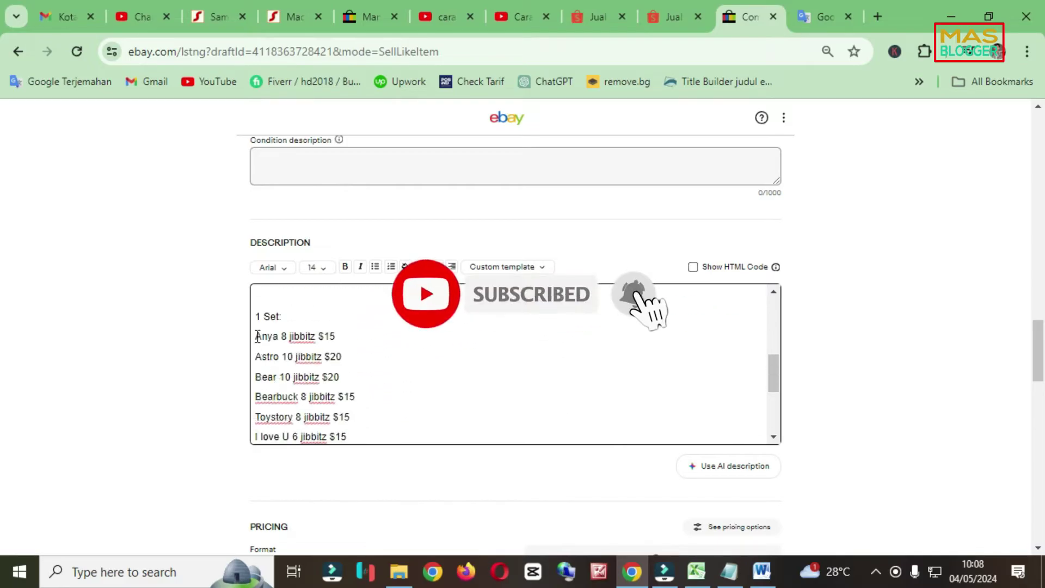
pyautogui.moveTo(257, 336); pyautogui.dragTo(419, 550)
pyautogui.scroll(-8, 419, 550)
pyautogui.scroll(5, 351, 349)
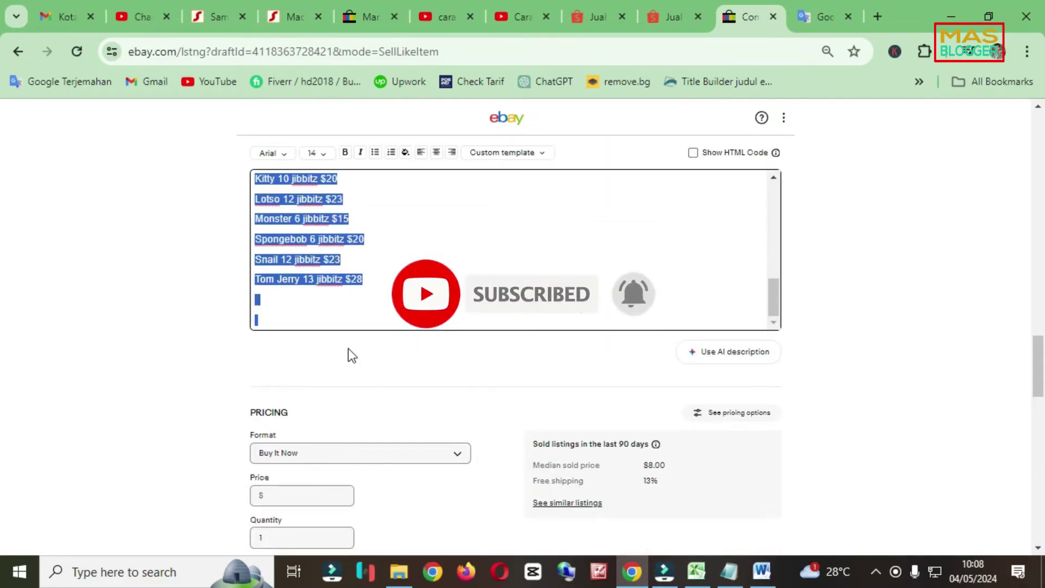
pyautogui.click(375, 152)
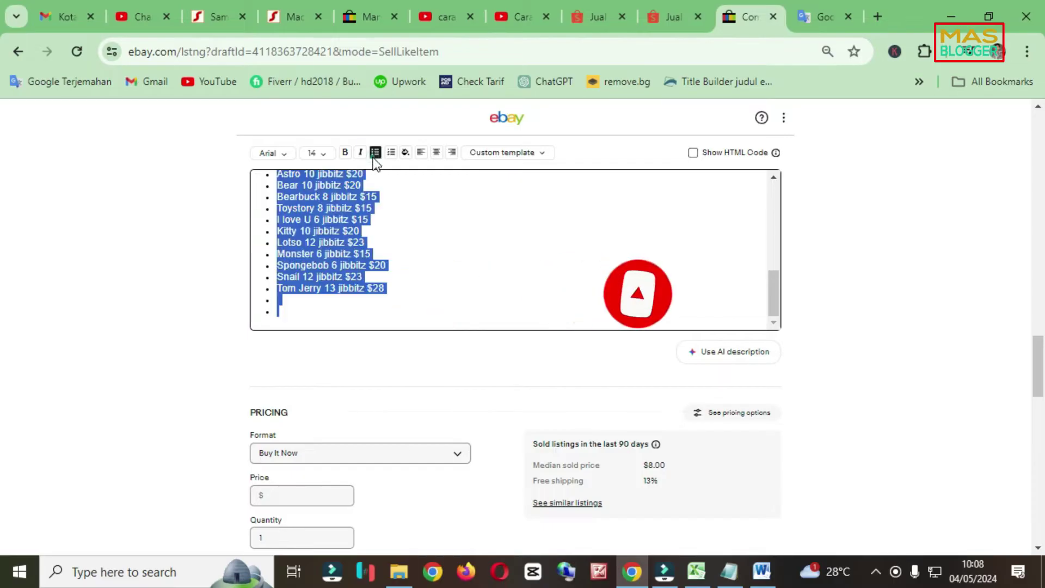
# Delete the empty bullets after the Tom Jerry line in the description
pyautogui.click(296, 309)
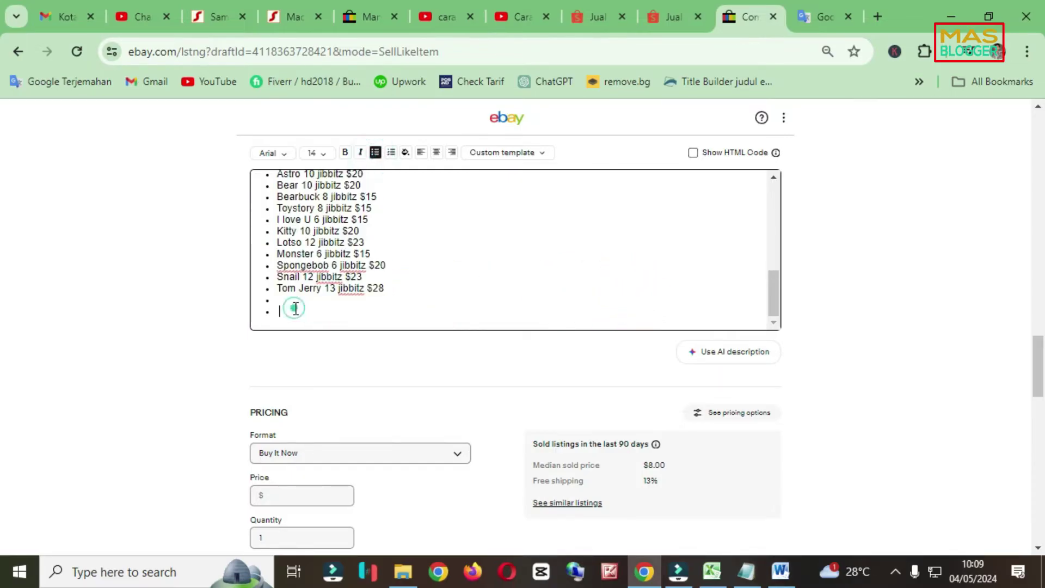
pyautogui.press('BackSpace')
pyautogui.press('BackSpace')
pyautogui.press('BackSpace')
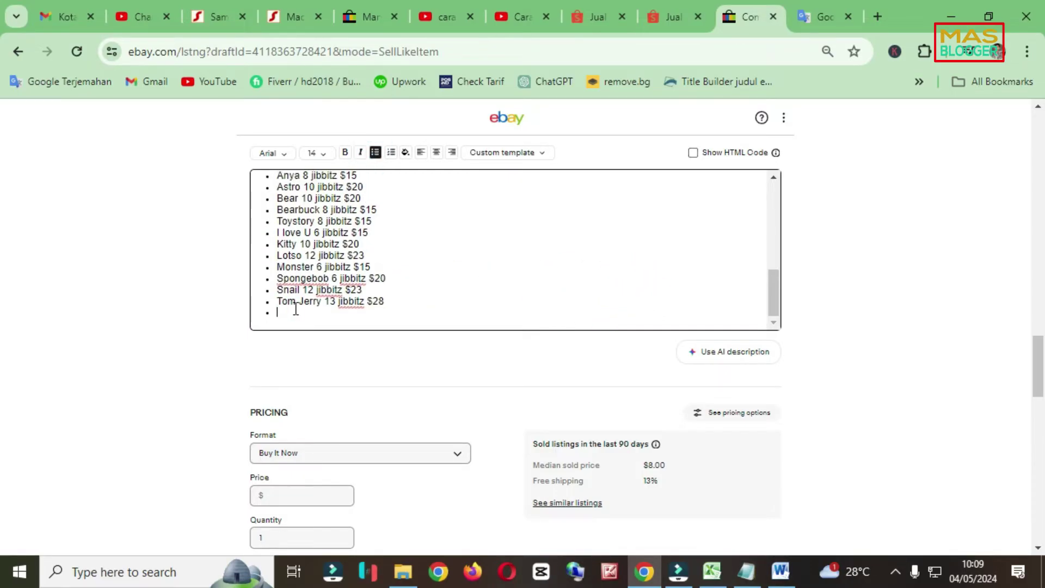
pyautogui.scroll(-1, 296, 308)
pyautogui.scroll(1, 296, 308)
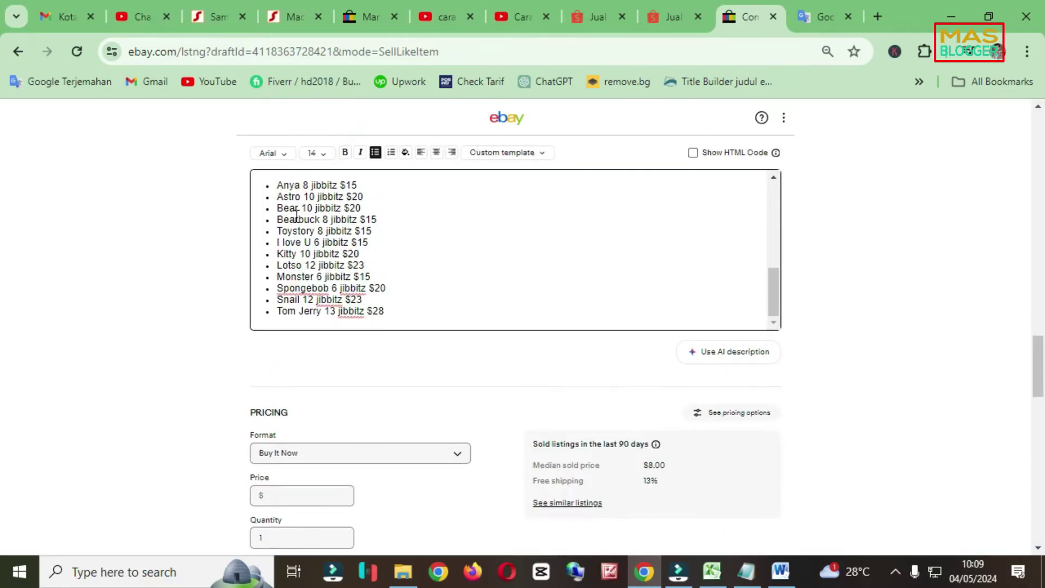
# Open the listing's variations for editing and remove the Color attribute, keeping Character
pyautogui.moveTo(778, 298); pyautogui.dragTo(770, 275)
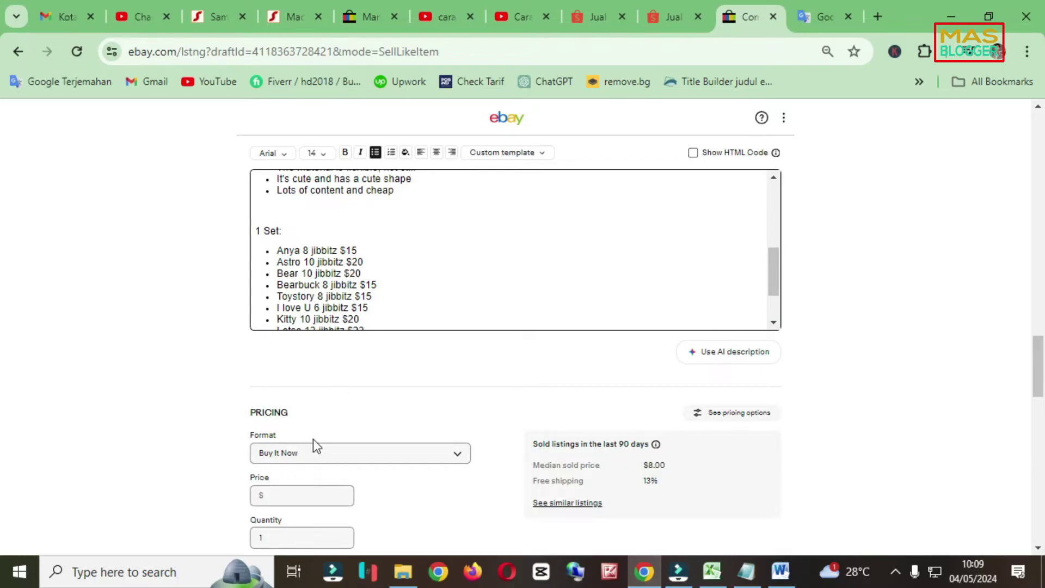
pyautogui.scroll(-1, 344, 260)
pyautogui.scroll(-1, 344, 260)
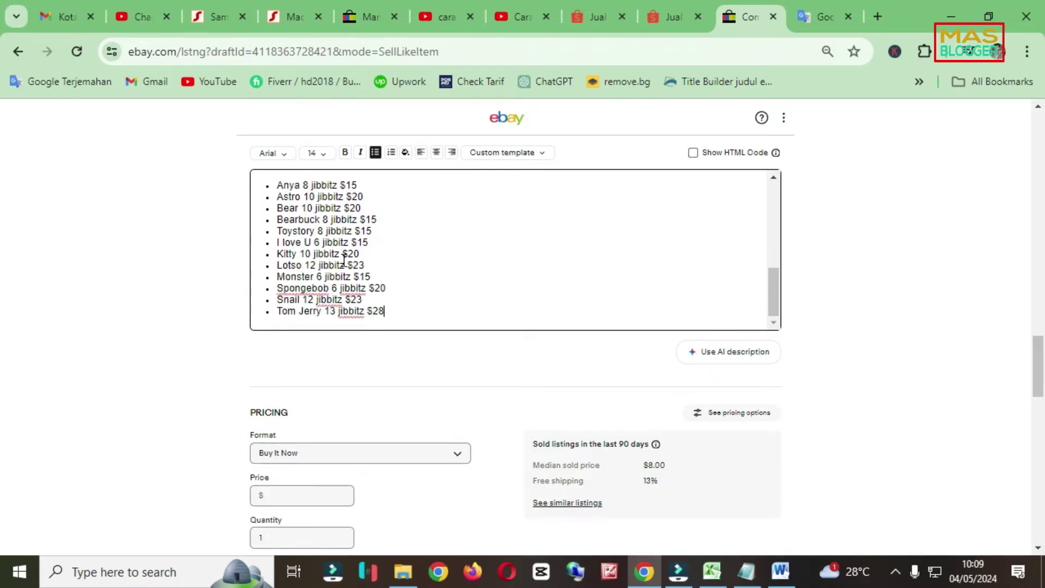
pyautogui.scroll(-3, 344, 260)
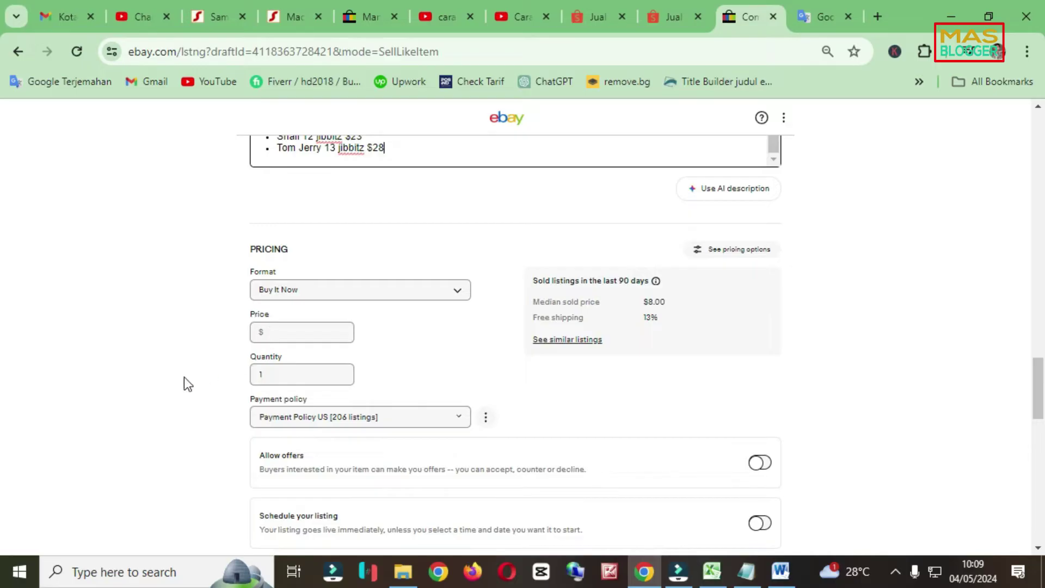
pyautogui.scroll(15, 363, 416)
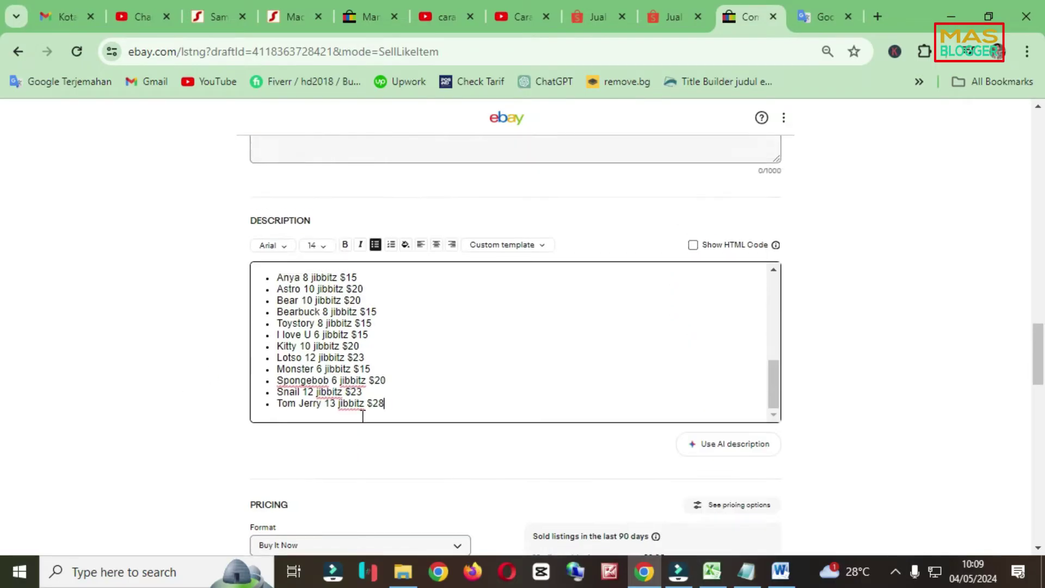
pyautogui.scroll(-3, 187, 429)
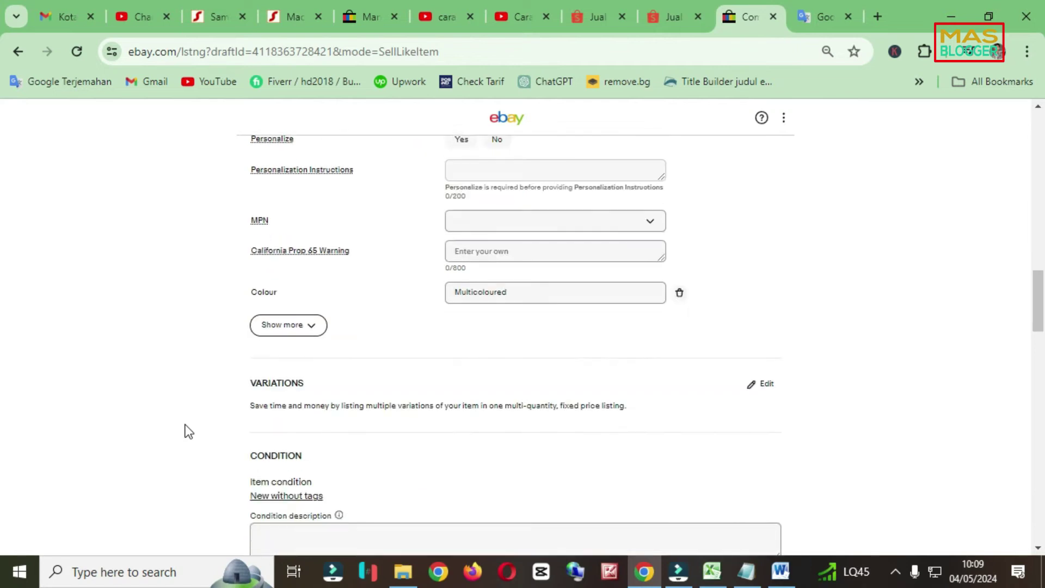
pyautogui.click(761, 385)
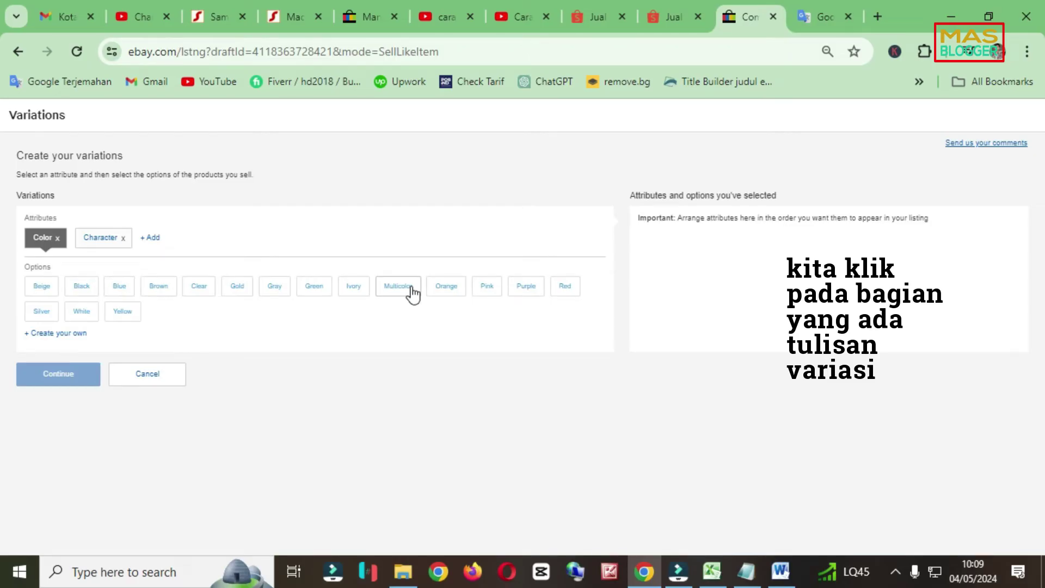
pyautogui.click(57, 239)
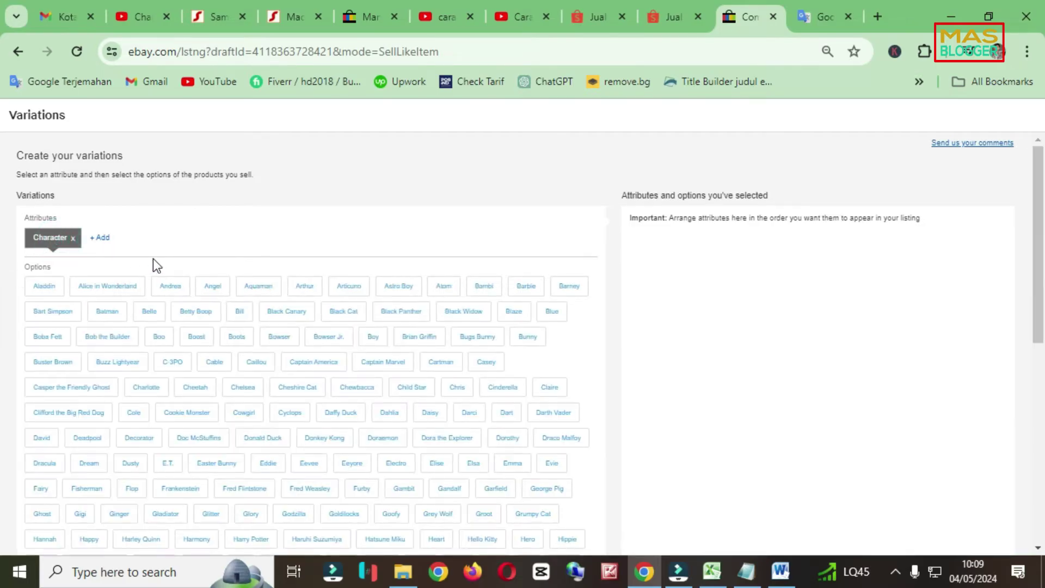
# Create a custom Character option named Anya for the variations
pyautogui.scroll(-8, 75, 382)
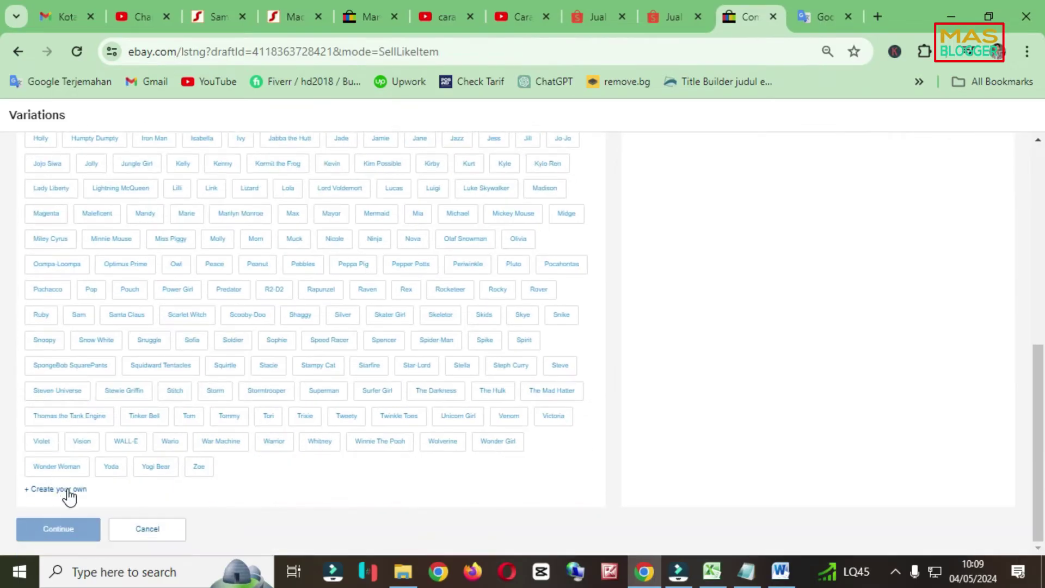
pyautogui.scroll(3, 96, 375)
pyautogui.scroll(4, 97, 374)
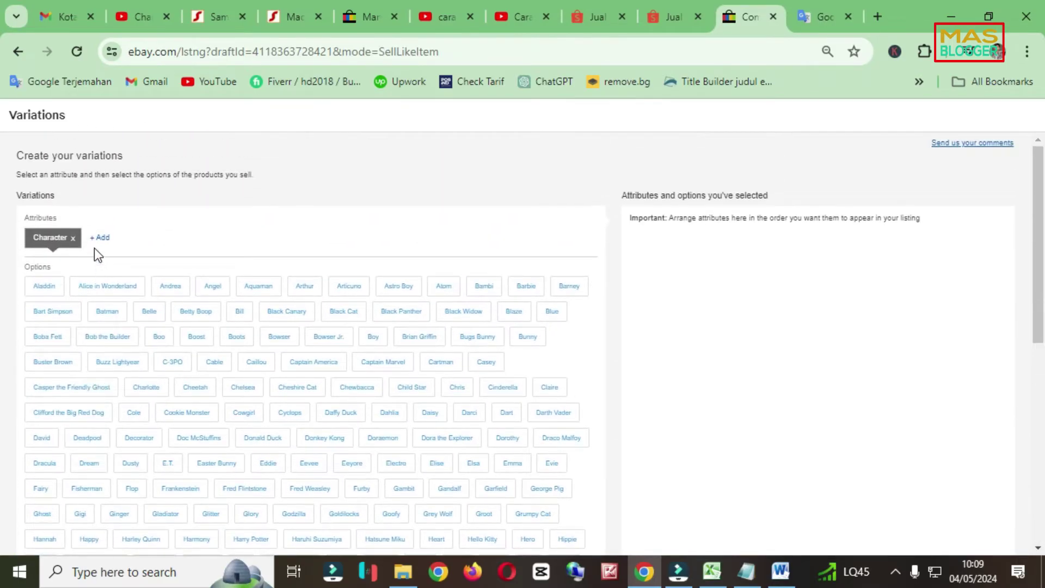
pyautogui.scroll(-5, 93, 482)
pyautogui.scroll(4, 77, 422)
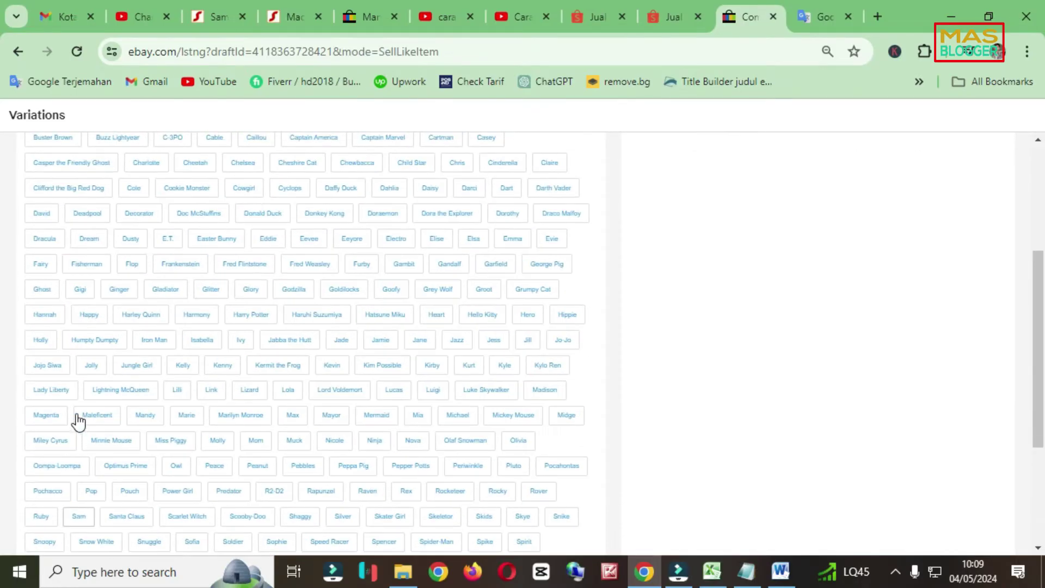
pyautogui.scroll(-5, 81, 419)
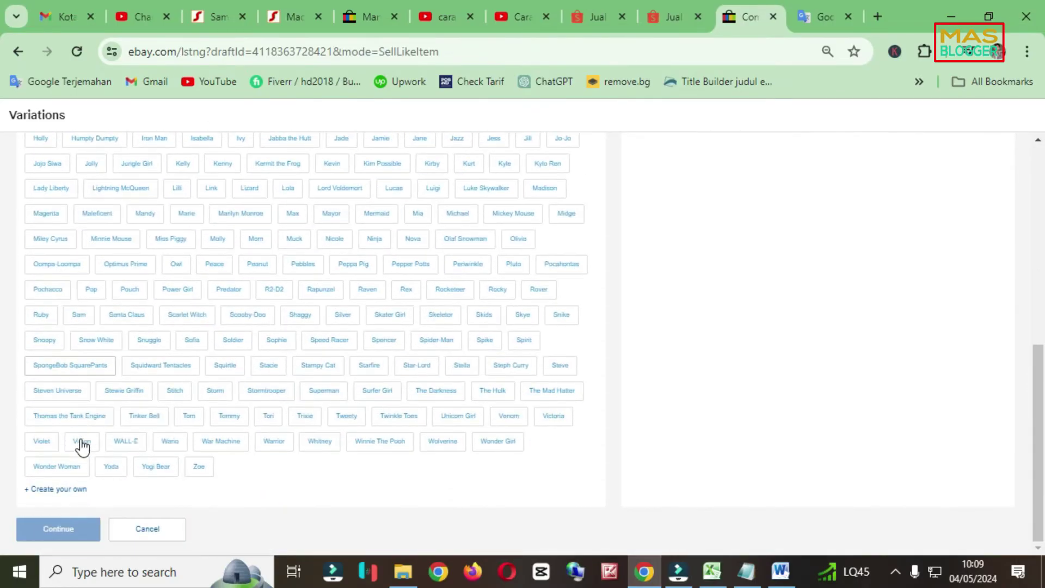
pyautogui.click(131, 489)
pyautogui.write('Anya')
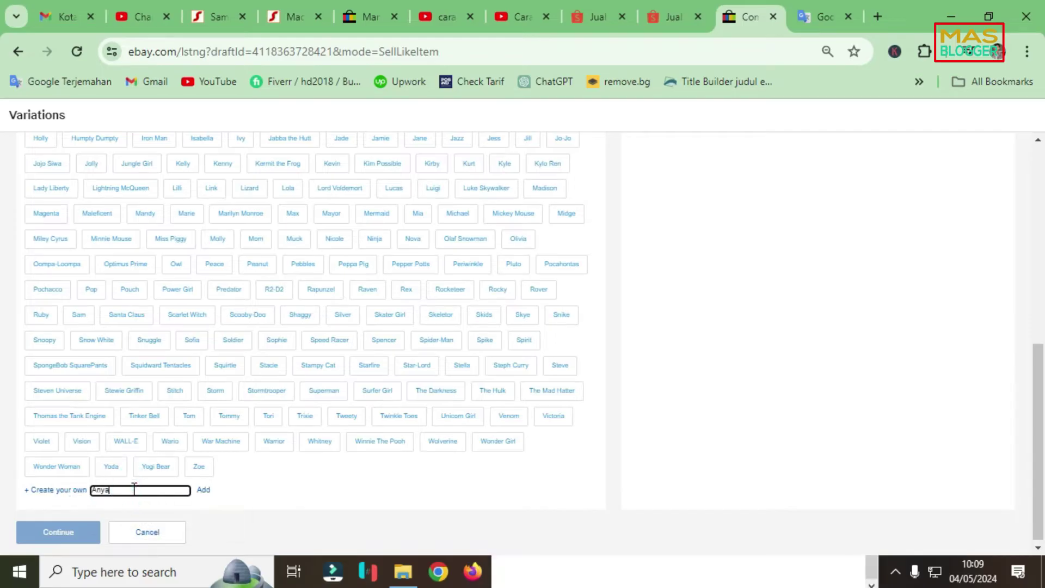
pyautogui.click(205, 491)
pyautogui.scroll(10, 142, 343)
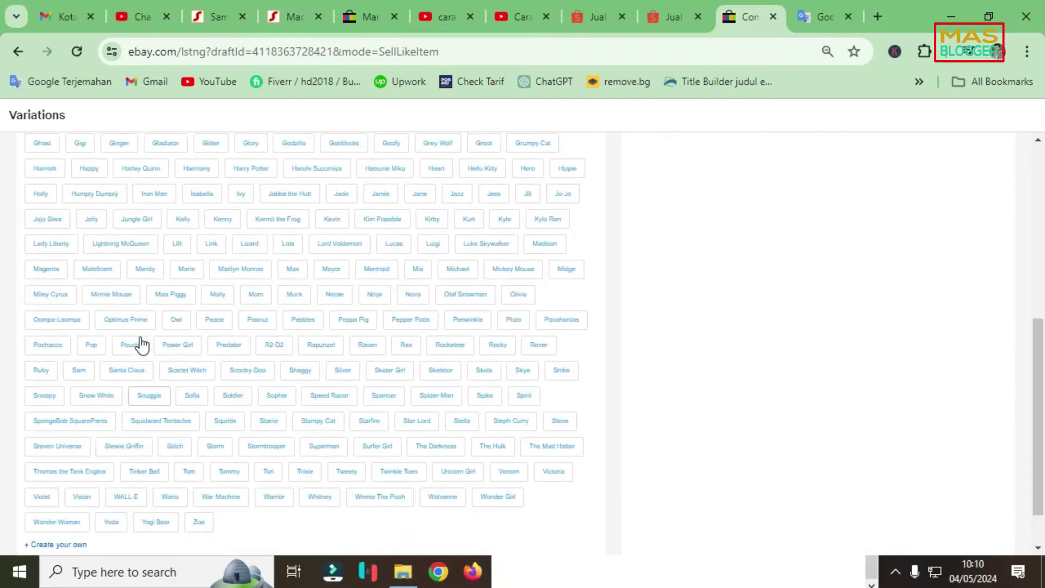
# Create a second custom Character option named Astronot, checking the name against the Notepad list
pyautogui.scroll(-10, 93, 433)
pyautogui.click(65, 489)
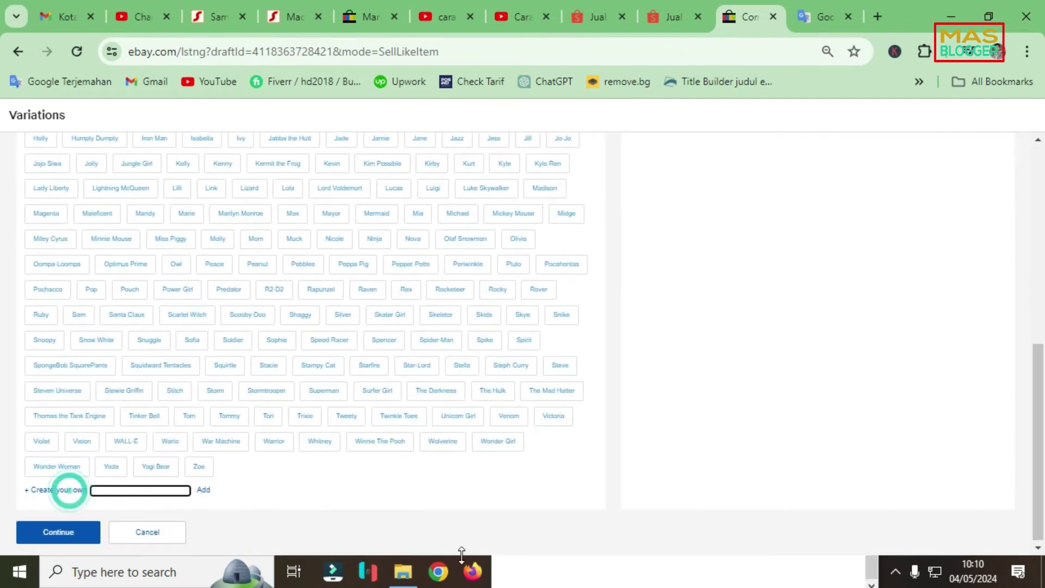
pyautogui.hotkey('alt', 'Tab')
pyautogui.hotkey('alt', 'Tab')
pyautogui.write('Astro10')
pyautogui.click(203, 490)
# Add Bear, Bearbuck, Toystory, I love U, Kitty, Lotso, Monster, Spongebob, Snail and Tom Jerry as custom Character options, using the list in Notepad
pyautogui.hotkey('alt', 'Tab')
pyautogui.hotkey('alt', 'Tab')
pyautogui.hotkey('alt', 'Tab')
pyautogui.hotkey('alt', 'Tab')
pyautogui.hotkey('alt', 'Tab')
pyautogui.hotkey('alt', 'Tab')
pyautogui.click(71, 490)
pyautogui.hotkey('alt', 'Tab')
pyautogui.hotkey('alt', 'Tab')
pyautogui.hotkey('ctrl', 'v')
pyautogui.click(203, 490)
pyautogui.click(65, 493)
pyautogui.hotkey('alt', 'Tab')
pyautogui.hotkey('alt', 'Tab')
pyautogui.hotkey('ctrl', 'v')
pyautogui.hotkey('alt', 'Tab')
pyautogui.press('super')
pyautogui.press('Escape')
pyautogui.click(77, 517)
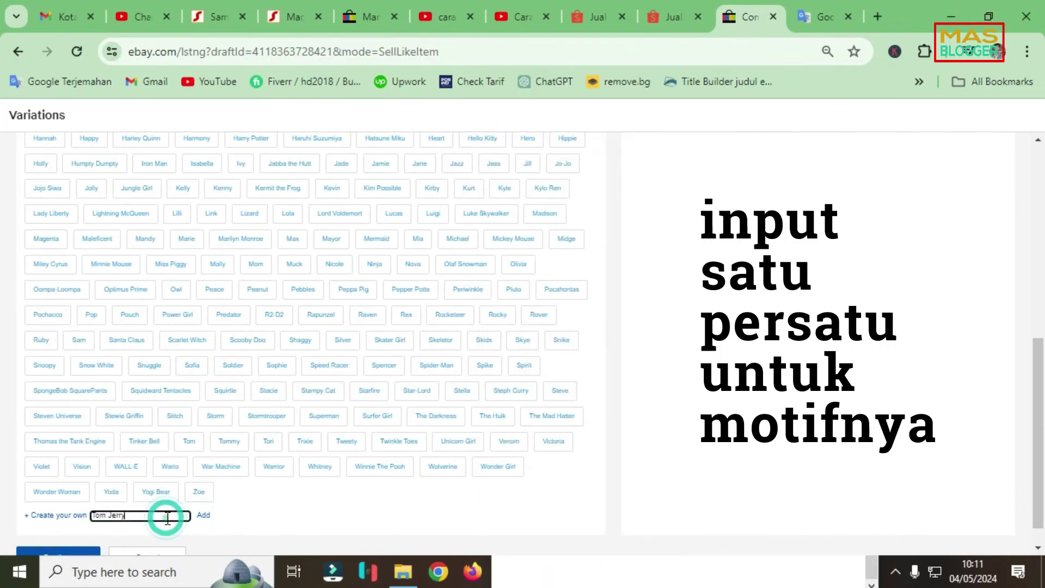
pyautogui.write('Tom Jerry')
pyautogui.click(203, 516)
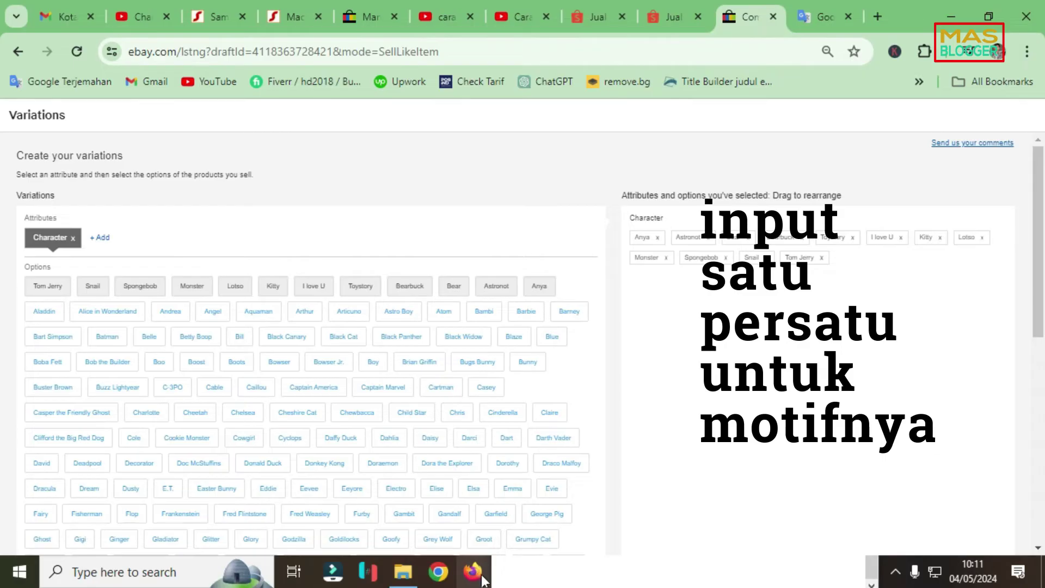
# Continue with the selected Character options to the variation combinations table
pyautogui.scroll(-5, 291, 403)
pyautogui.scroll(-5, 261, 435)
pyautogui.click(48, 537)
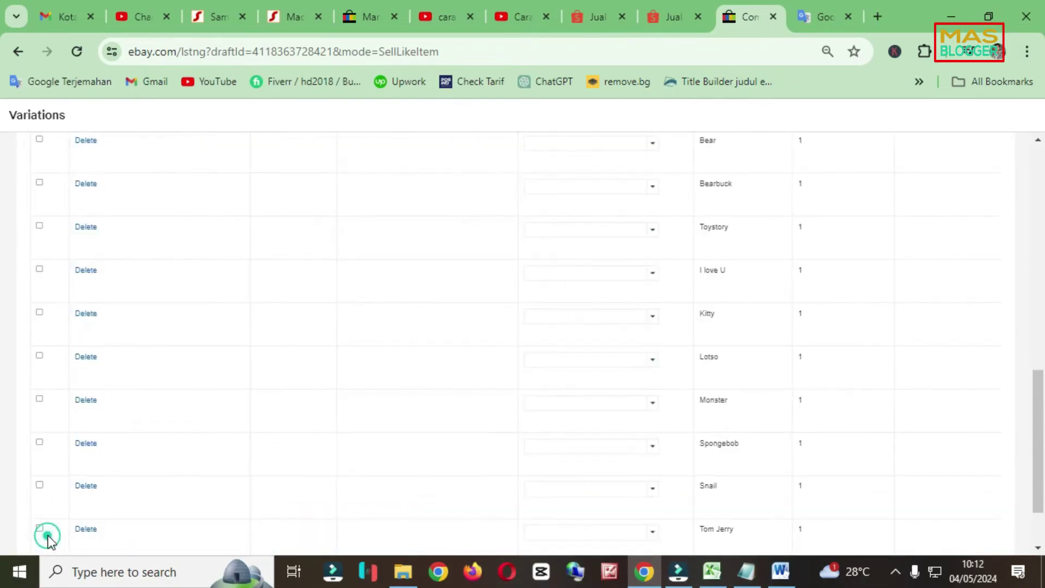
pyautogui.scroll(5, 226, 445)
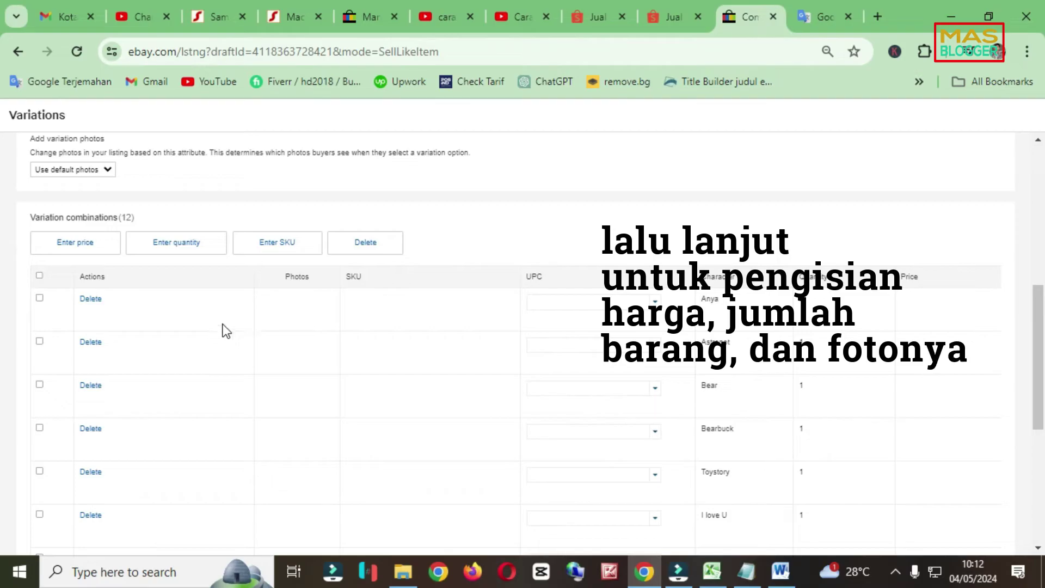
# Set the price of the Anya variation to 15, checking the amount against the price list in Notepad
pyautogui.click(92, 250)
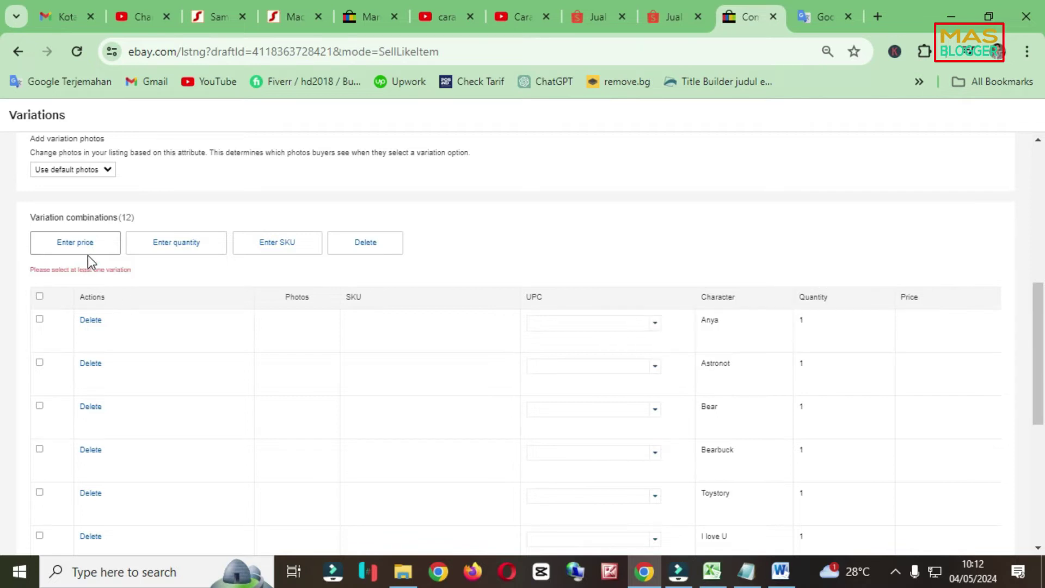
pyautogui.click(39, 320)
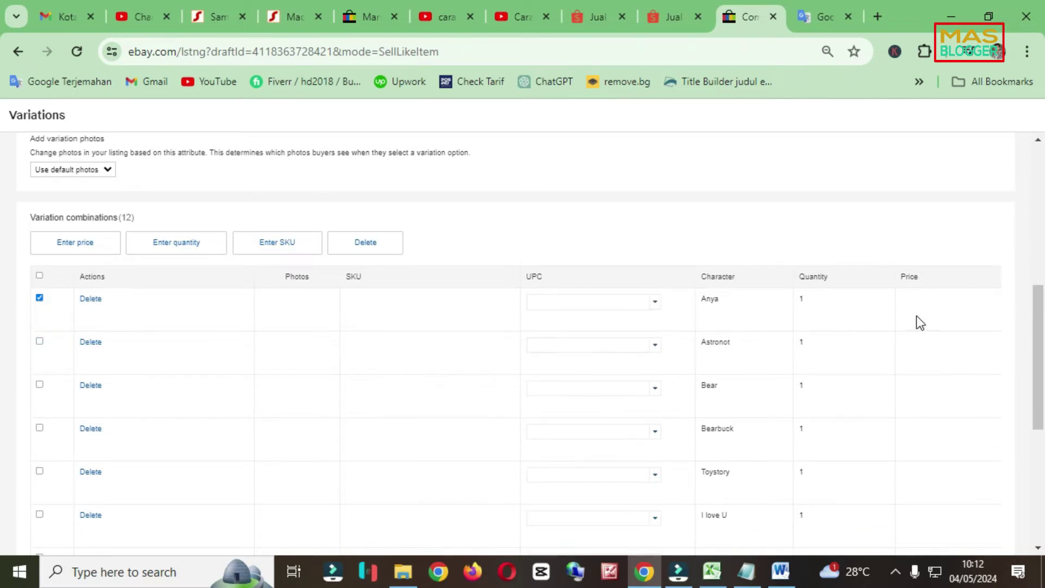
pyautogui.click(81, 248)
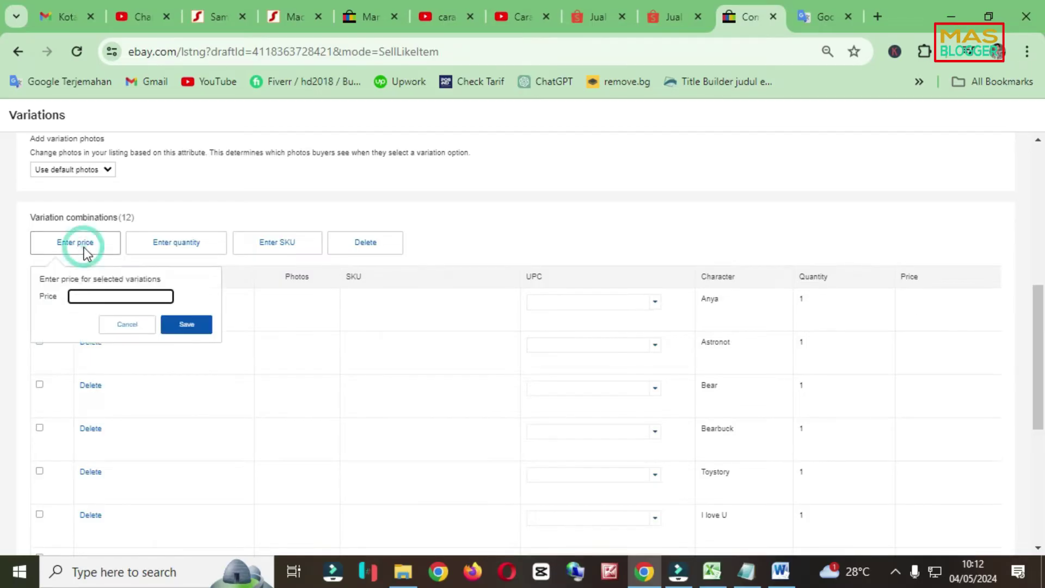
pyautogui.click(747, 571)
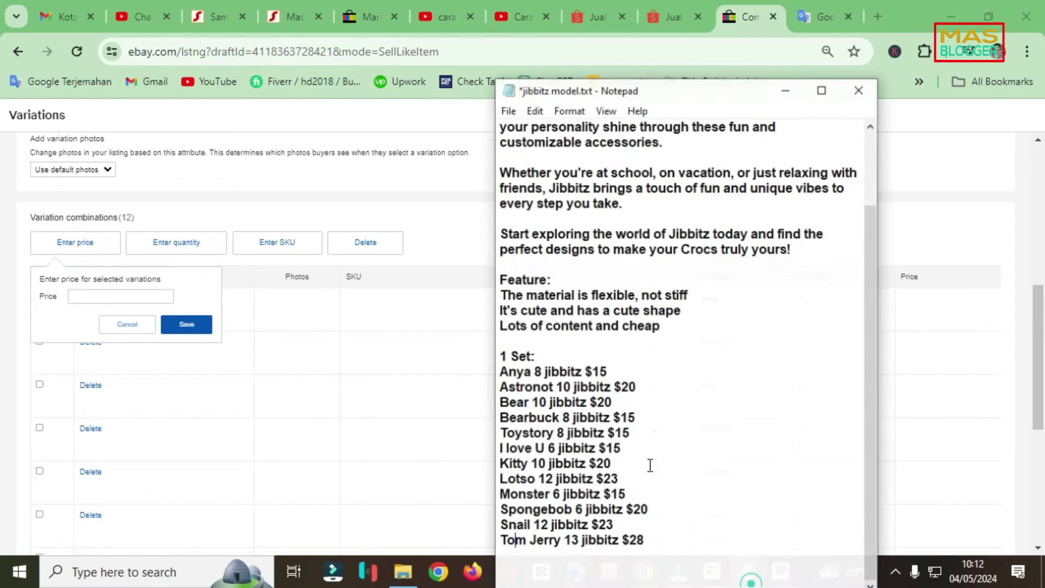
pyautogui.click(432, 406)
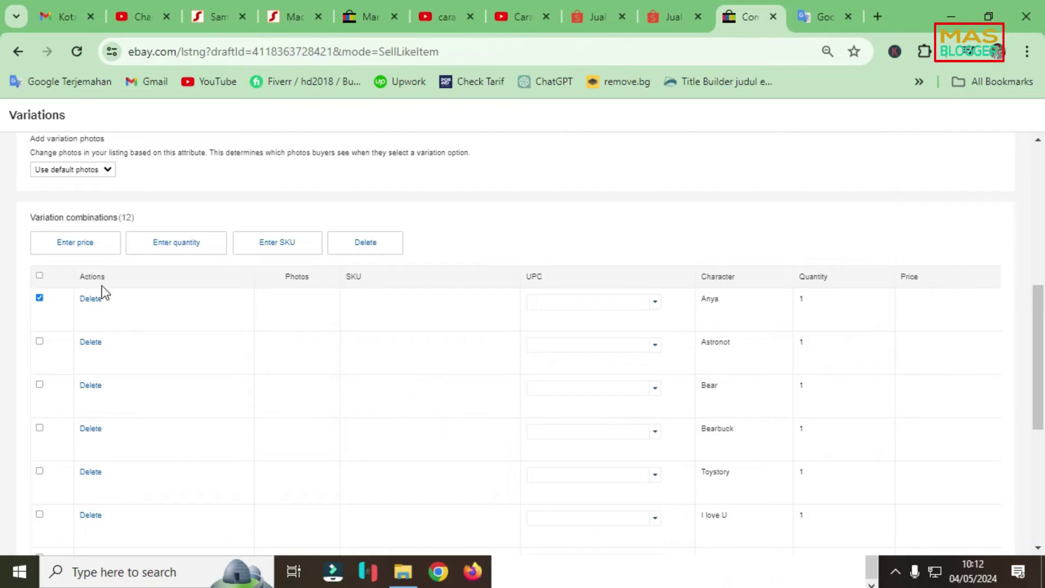
pyautogui.click(76, 250)
pyautogui.write('15')
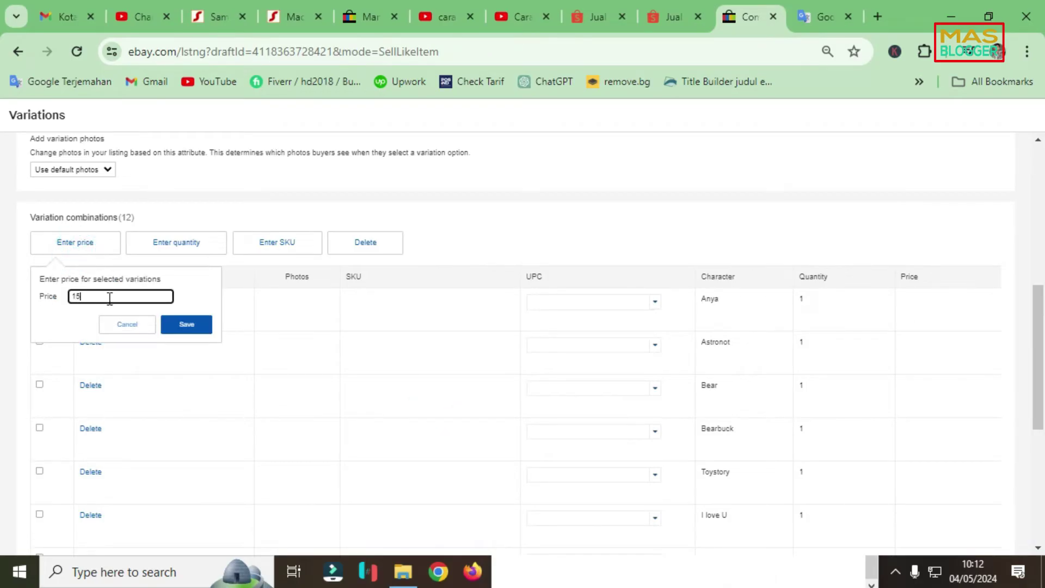
pyautogui.click(187, 324)
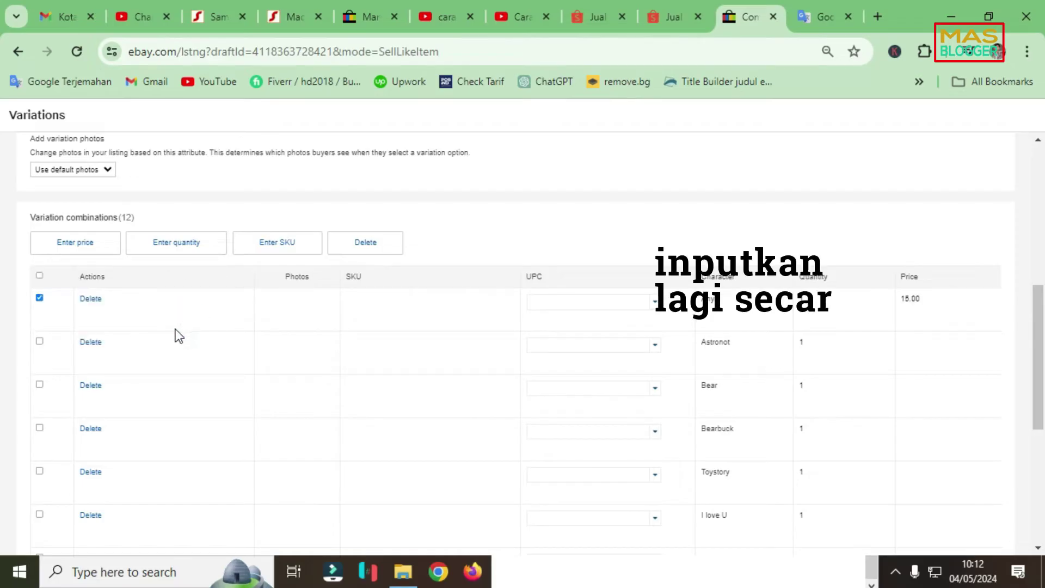
# Deselect Anya and select the Astronot, Bear and Spongebob variations, using the $20 sets in the Notepad list
pyautogui.click(41, 299)
pyautogui.click(39, 341)
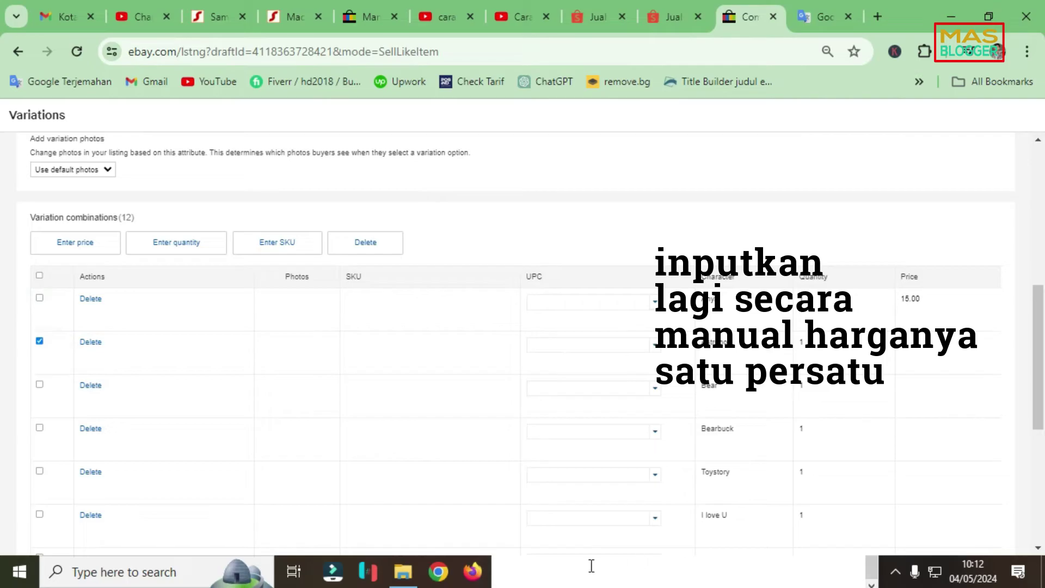
pyautogui.press('super')
pyautogui.click(745, 574)
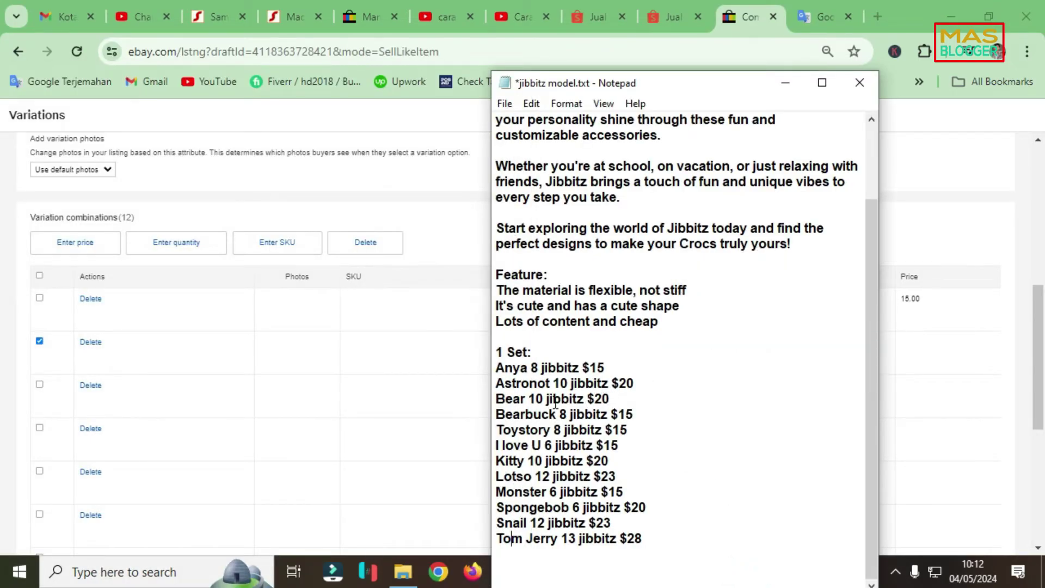
pyautogui.click(40, 388)
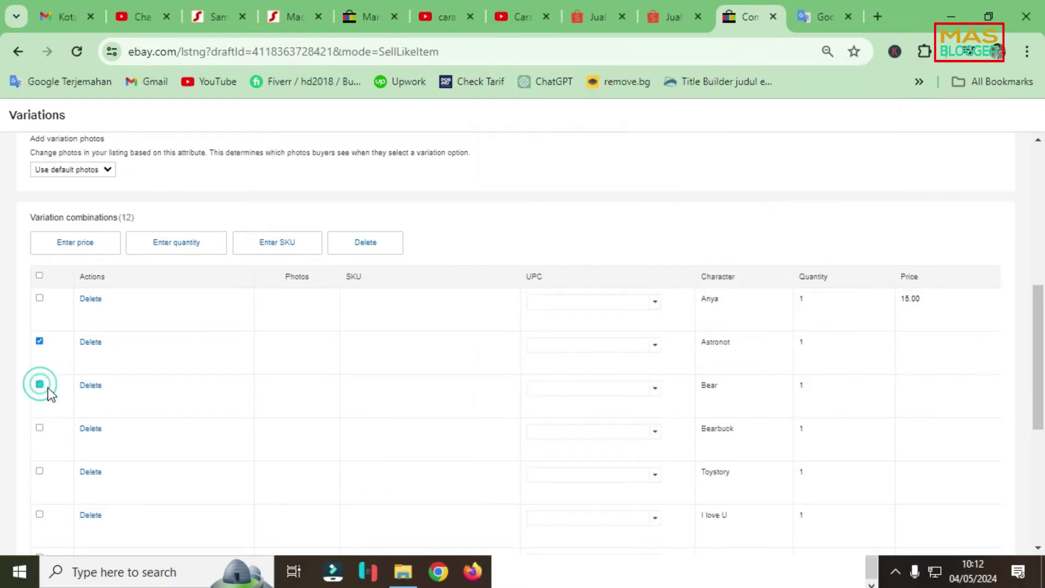
pyautogui.scroll(-5, 374, 420)
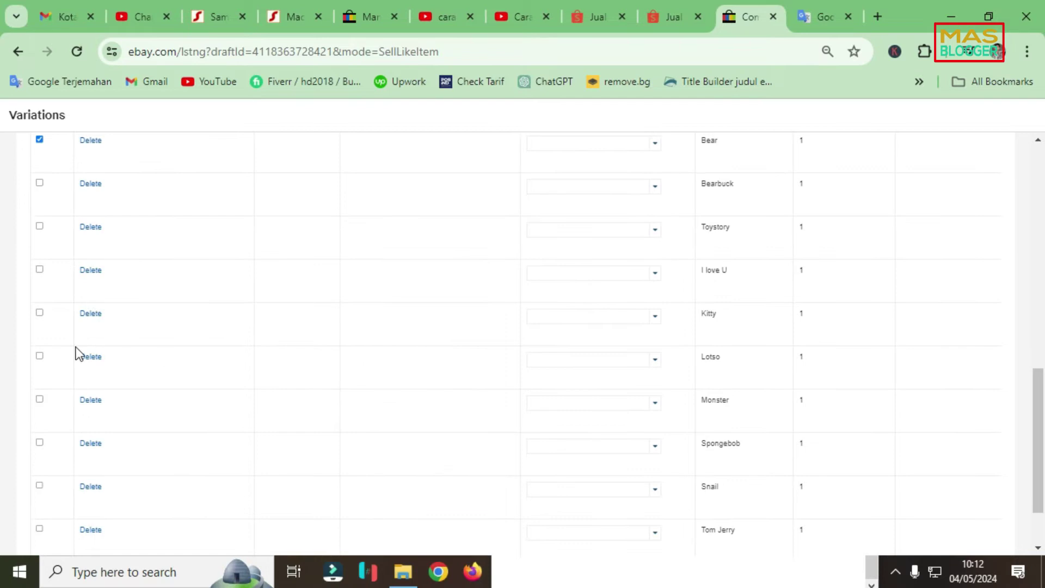
pyautogui.click(41, 311)
pyautogui.hotkey('alt', 'Tab')
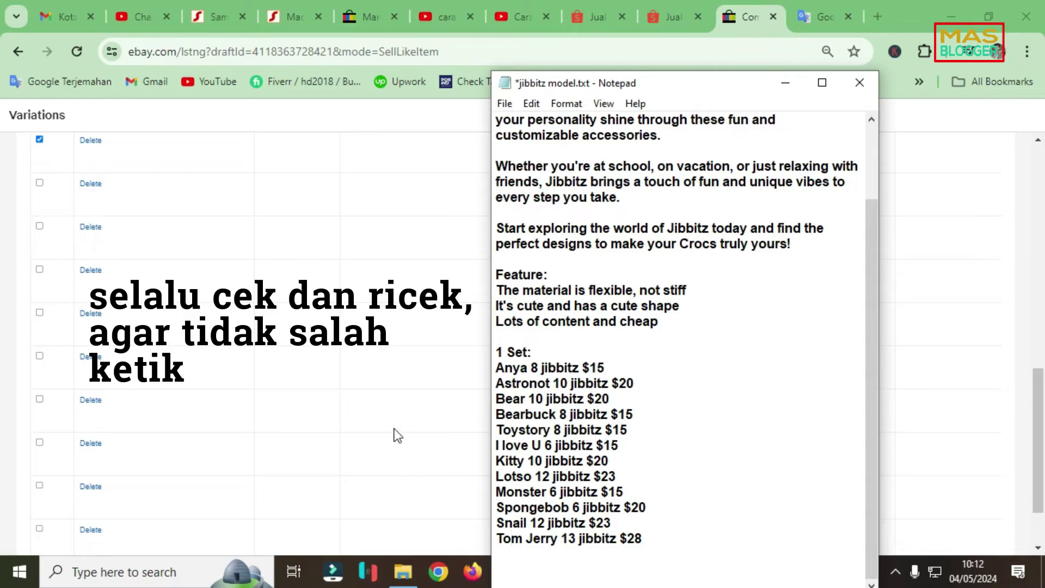
pyautogui.hotkey('alt', 'Tab')
pyautogui.scroll(-2, 377, 444)
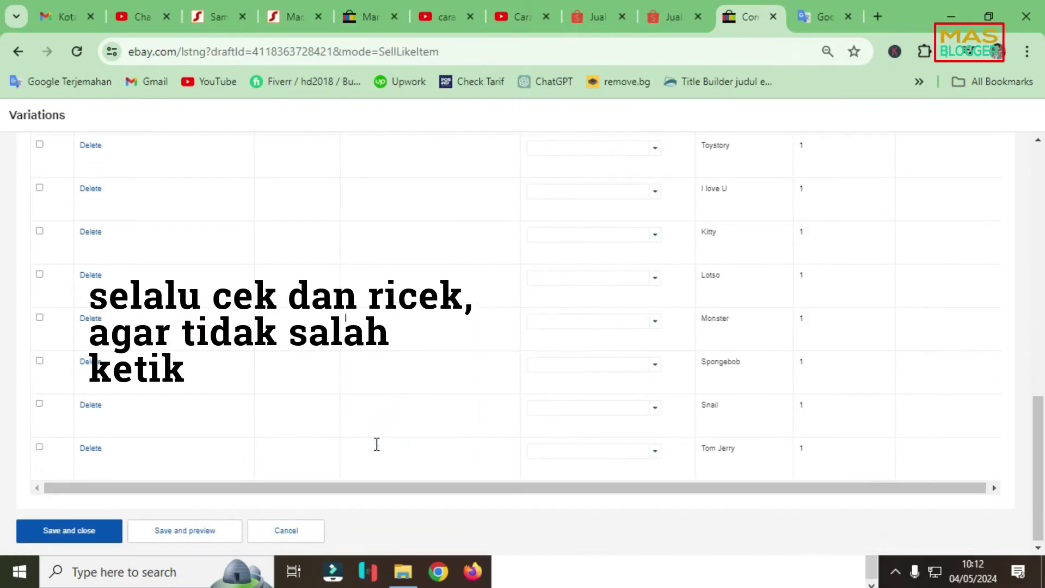
pyautogui.click(39, 361)
pyautogui.scroll(9, 168, 373)
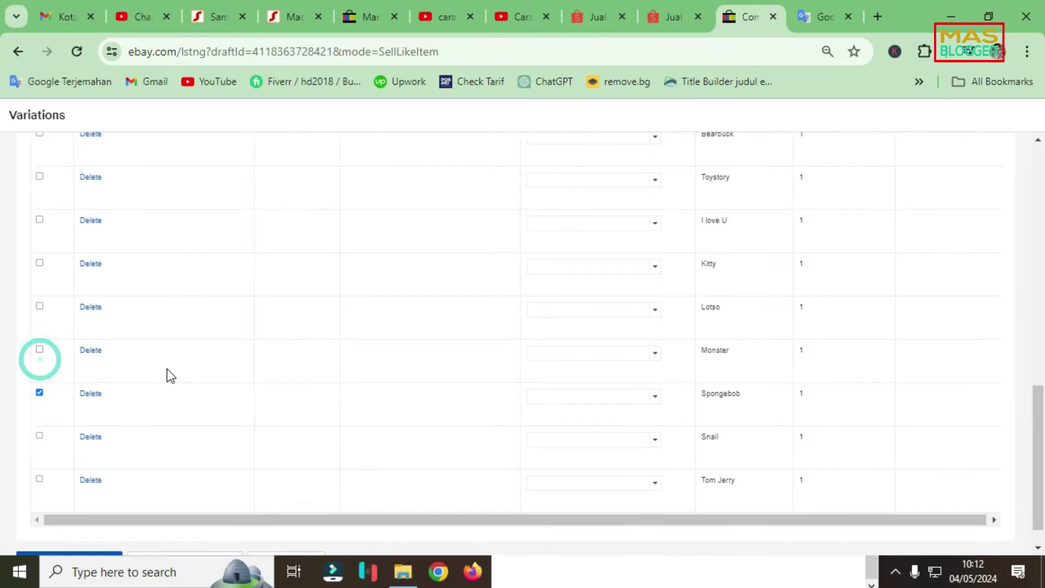
pyautogui.scroll(-9, 195, 479)
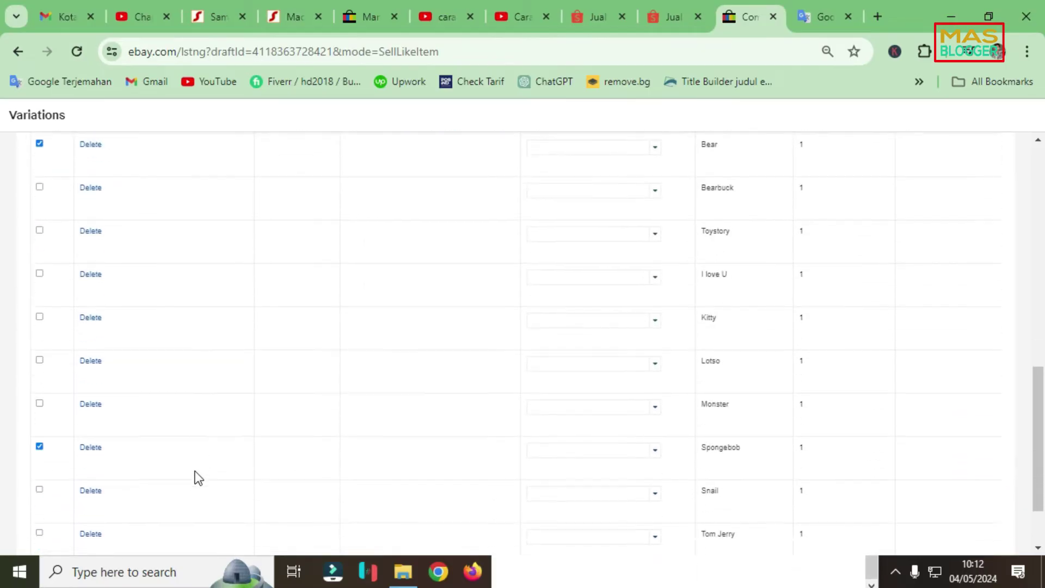
# Compare the selected variations with the $20 sets in the Notepad price list
pyautogui.press('super')
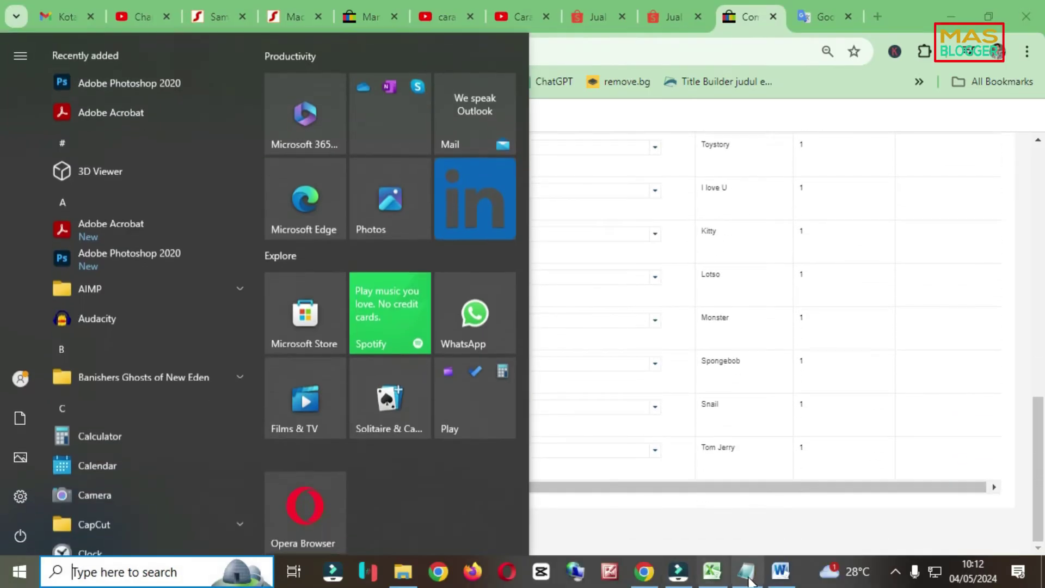
pyautogui.click(747, 573)
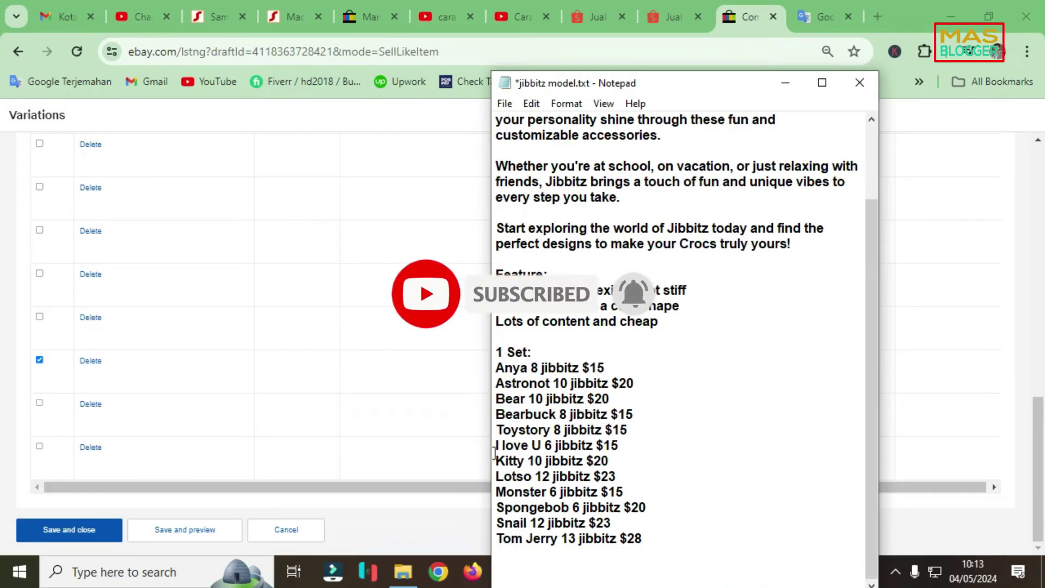
pyautogui.click(431, 527)
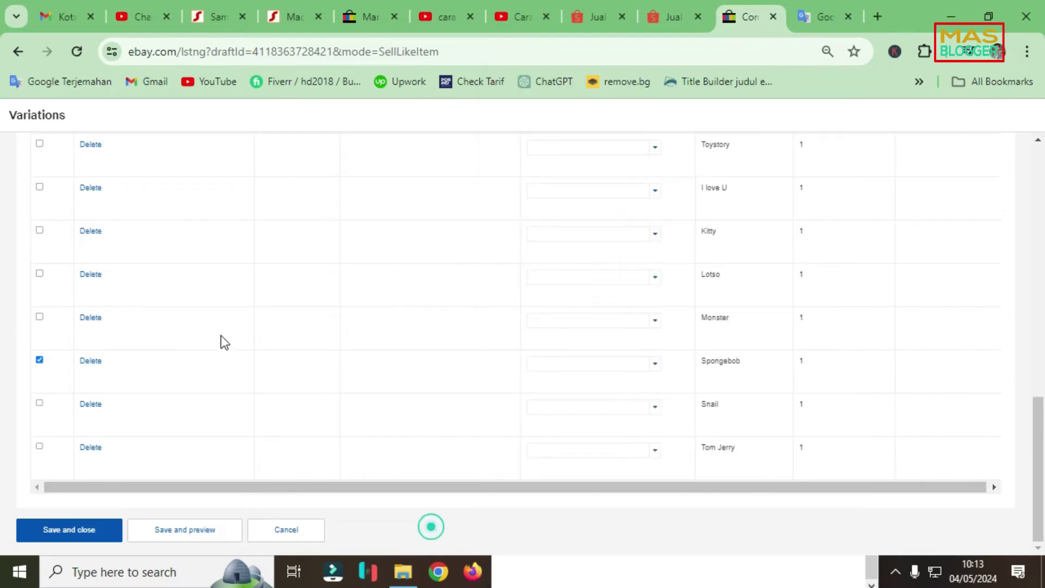
pyautogui.scroll(8, 197, 335)
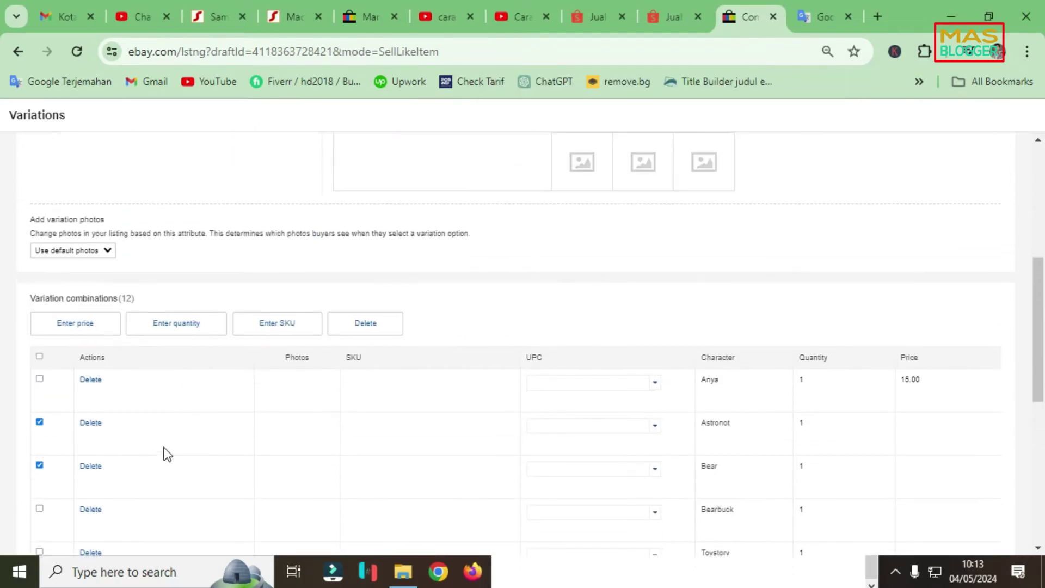
pyautogui.scroll(-1, 163, 455)
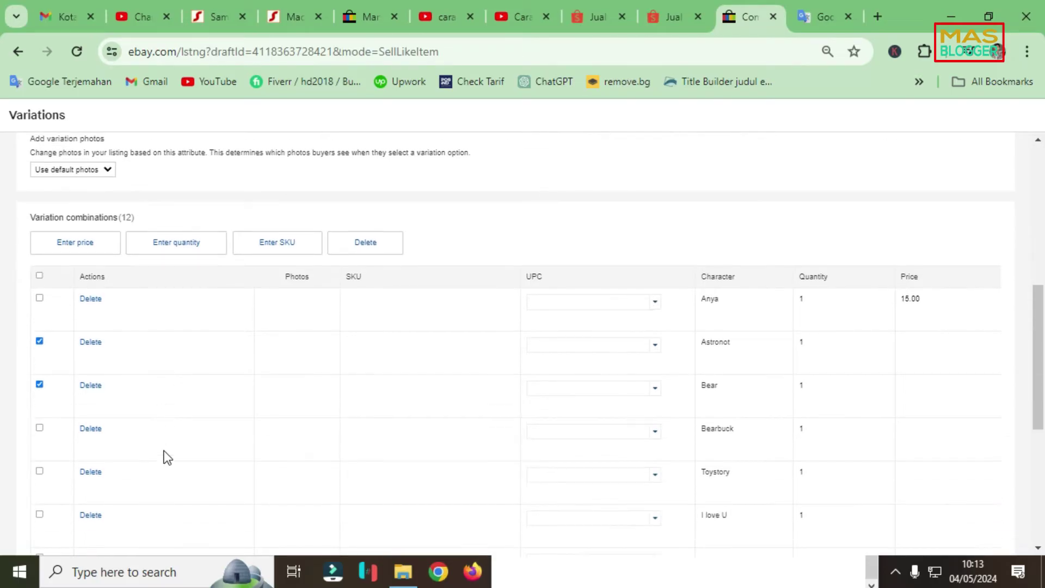
pyautogui.press('super')
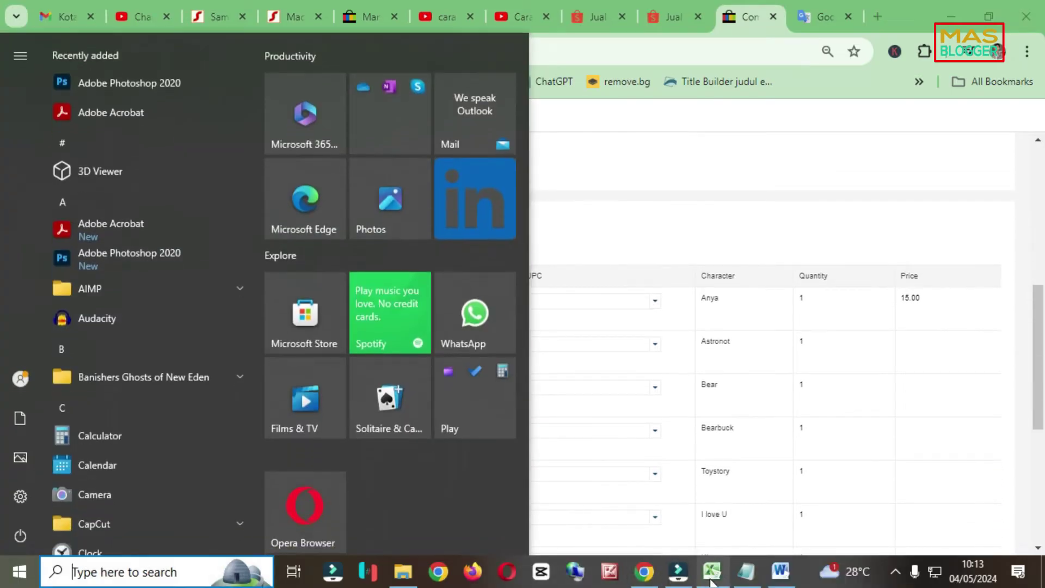
pyautogui.click(745, 572)
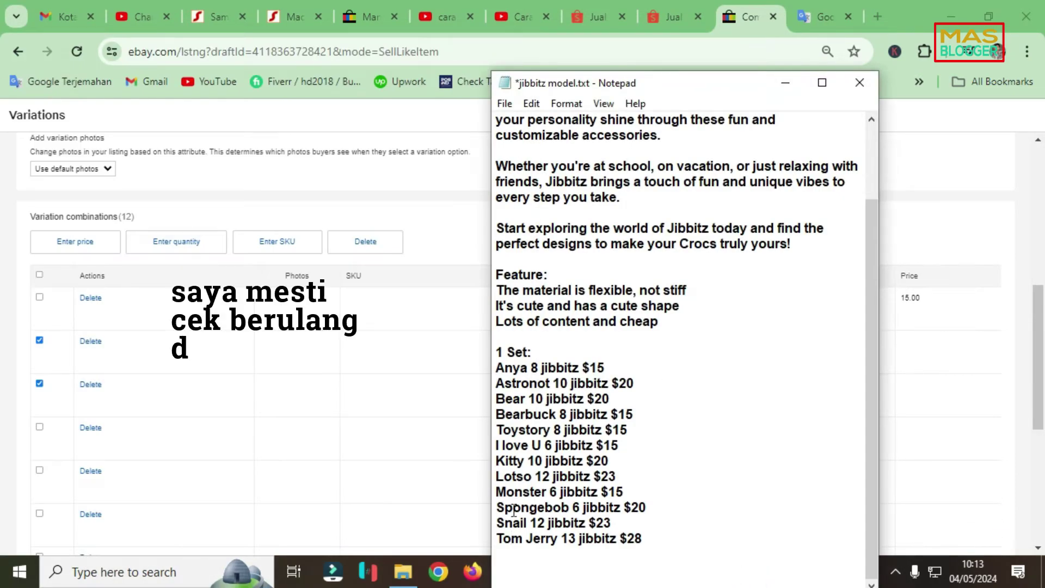
pyautogui.click(338, 438)
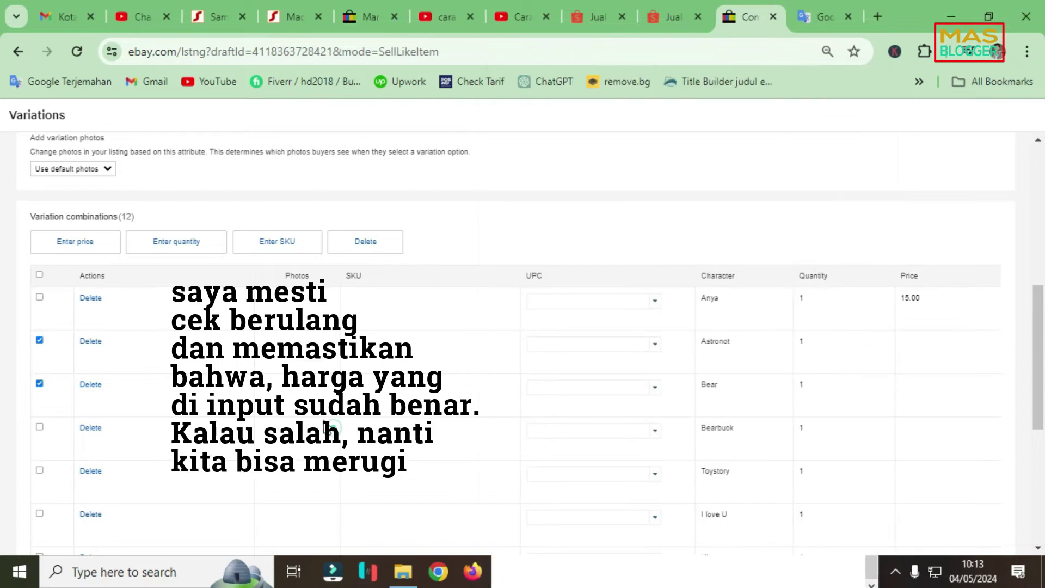
# Add Kitty to the selection and set the price of Astronot, Bear, Kitty and Spongebob to 20
pyautogui.scroll(-3, 321, 427)
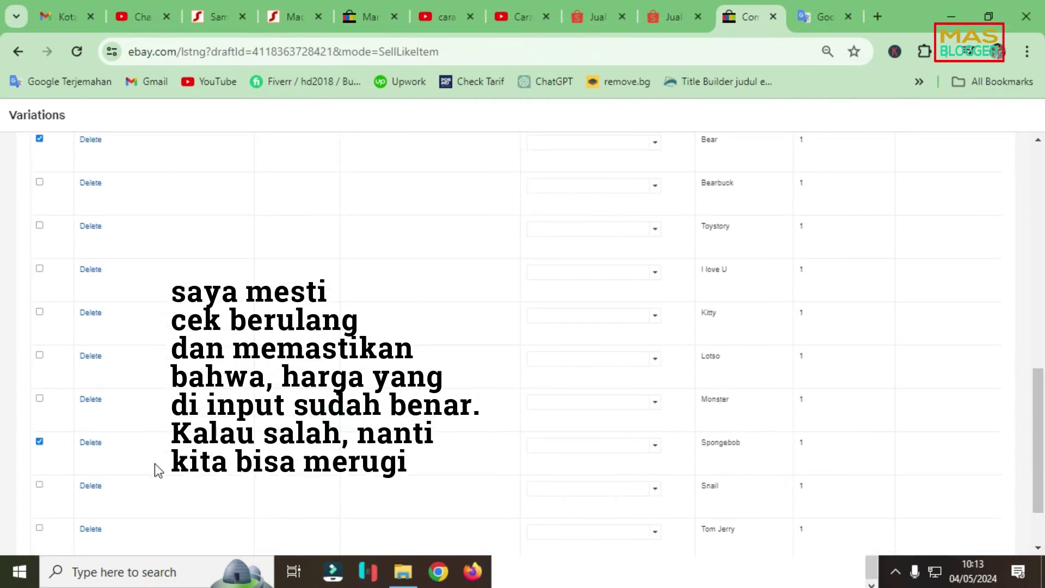
pyautogui.scroll(-1, 155, 462)
pyautogui.click(425, 273)
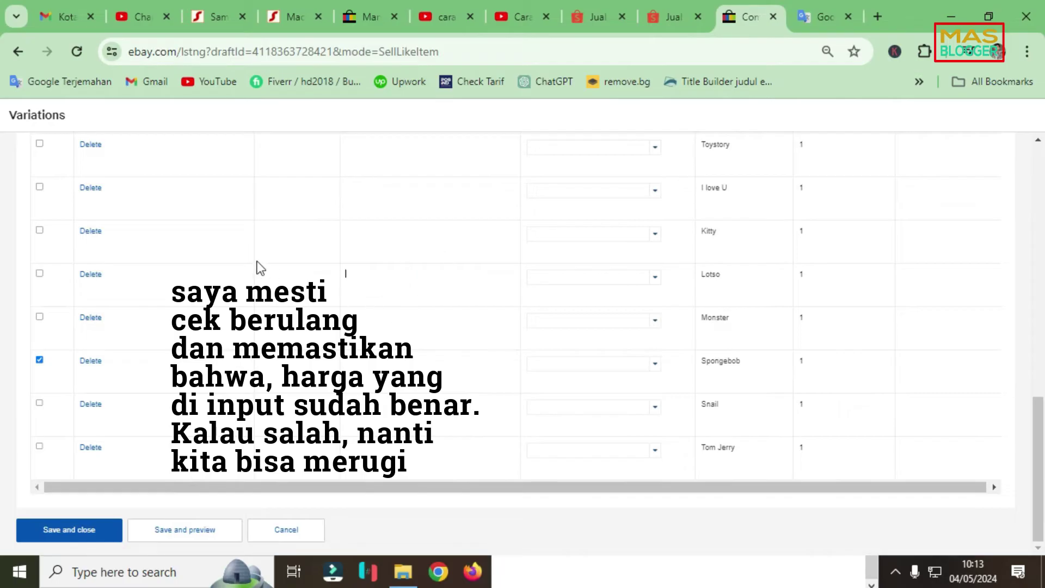
pyautogui.click(39, 230)
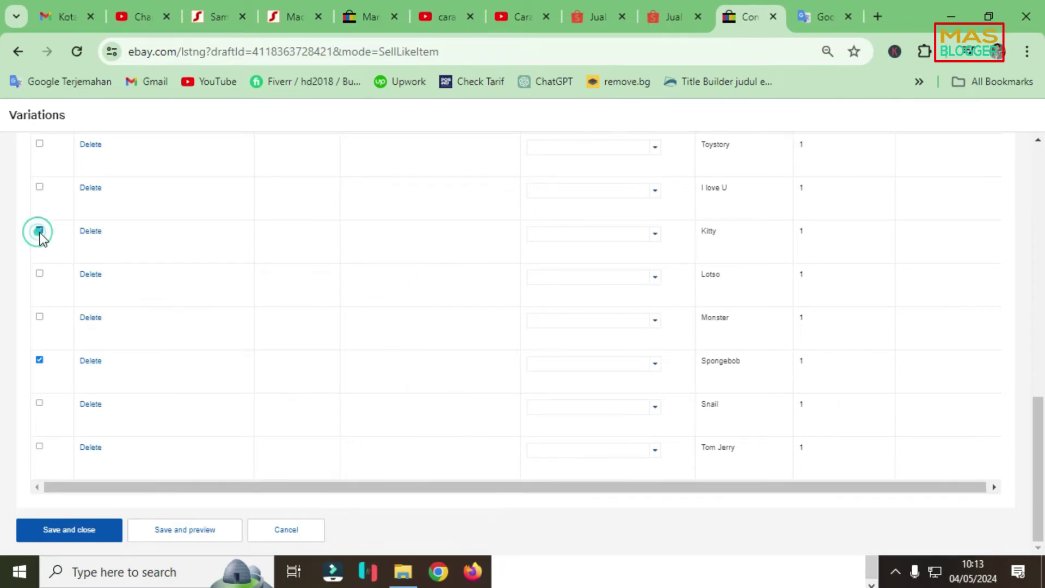
pyautogui.scroll(7, 180, 289)
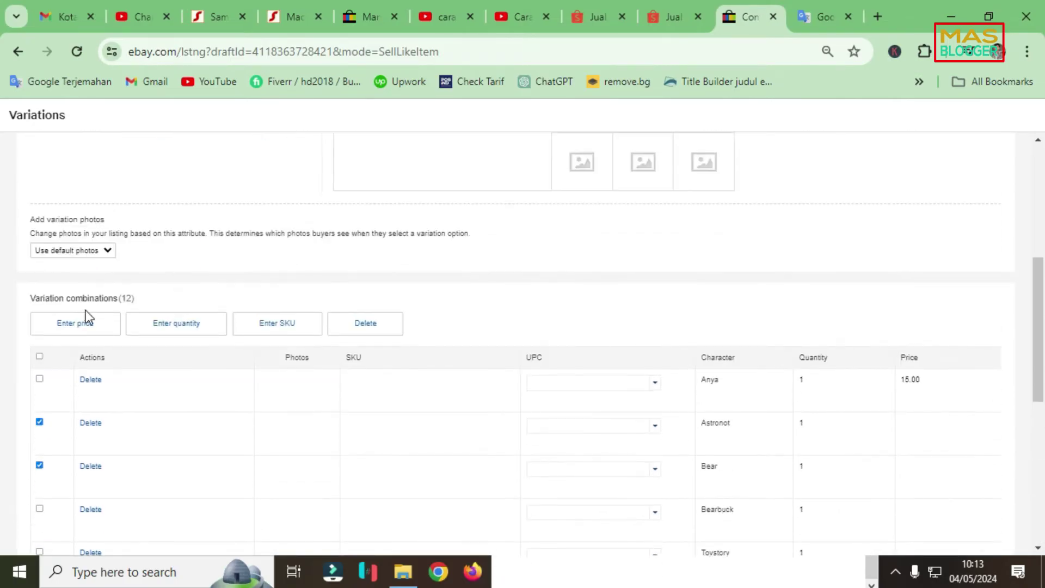
pyautogui.click(78, 321)
pyautogui.write('20')
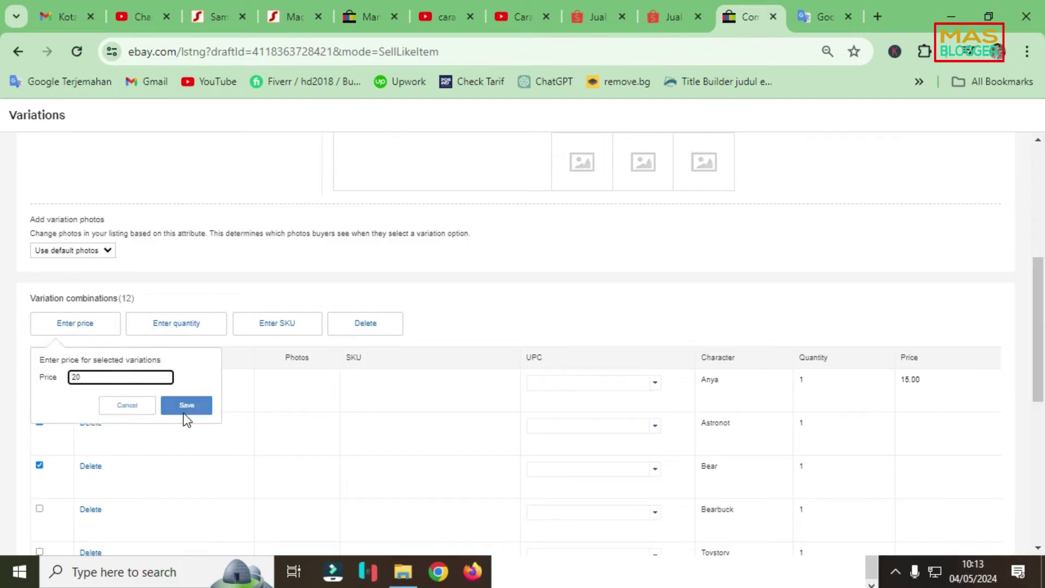
pyautogui.click(195, 409)
# Clear the previous selection and select the Bearbuck, Toystory and I love U variations, following the $15 sets in the Notepad list
pyautogui.scroll(-5, 475, 488)
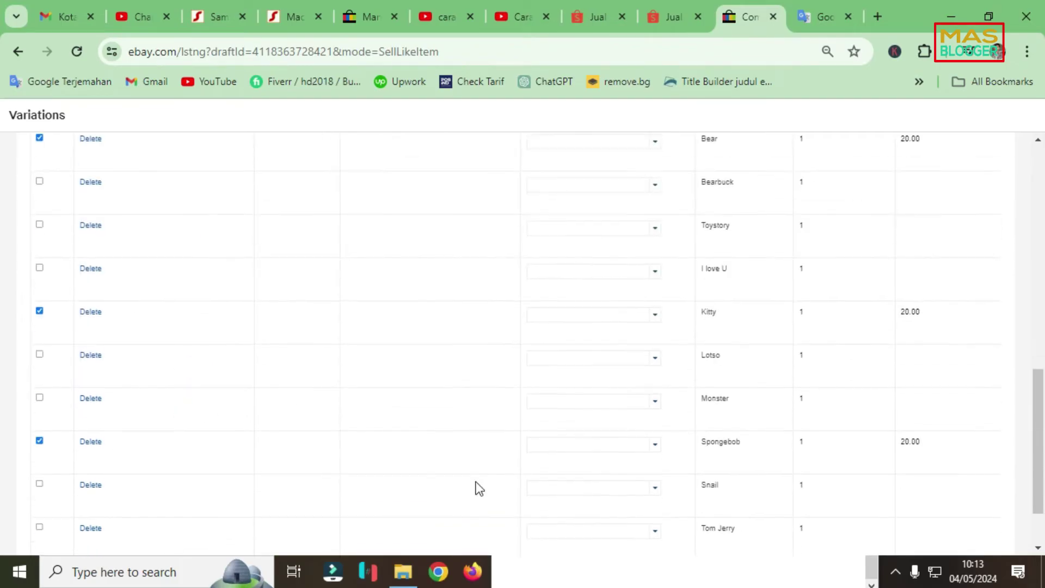
pyautogui.scroll(-2, 475, 488)
pyautogui.press('super')
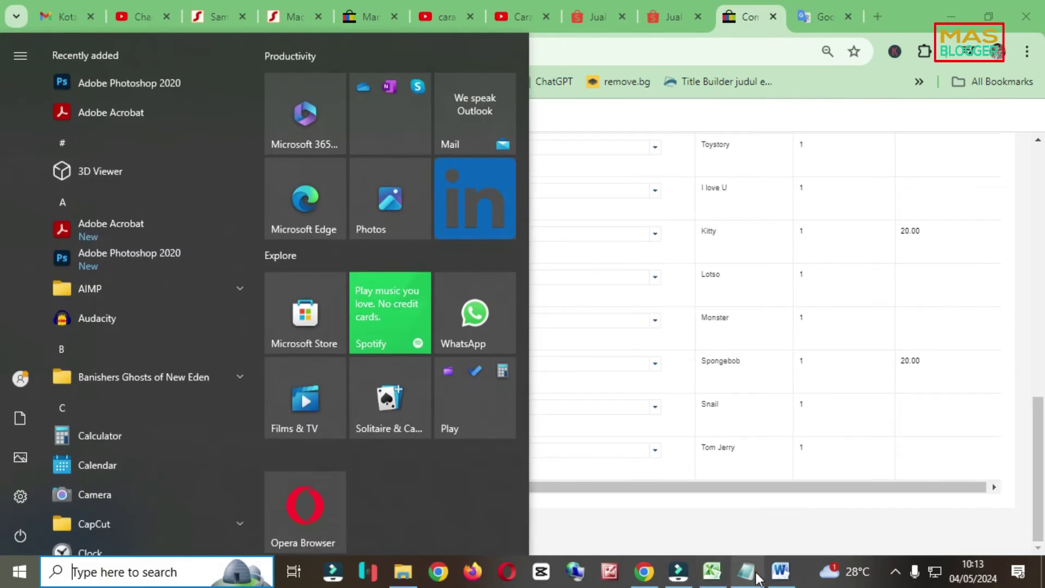
pyautogui.click(754, 571)
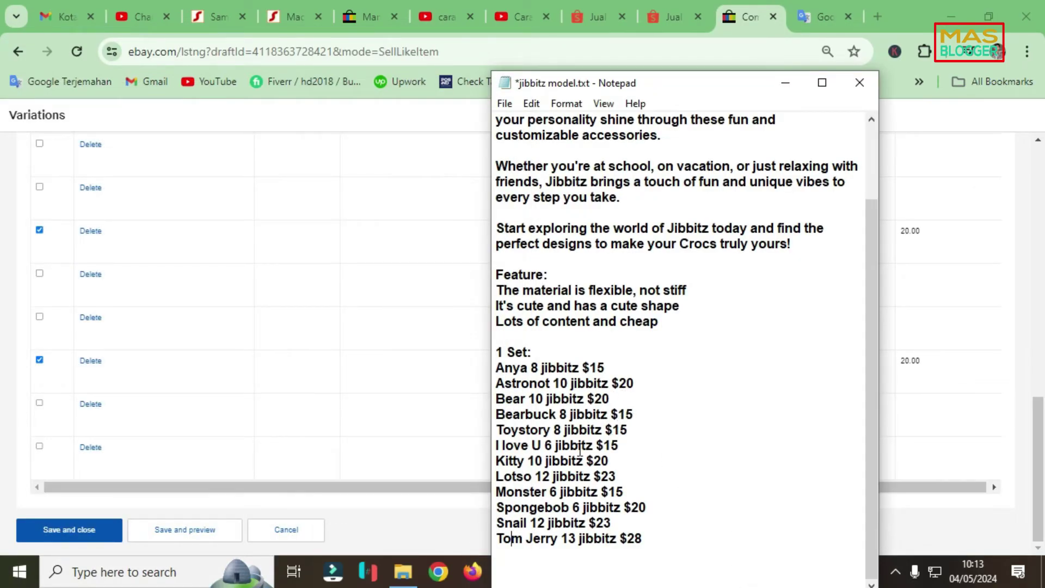
pyautogui.hotkey('alt', 'Tab')
pyautogui.scroll(10, 37, 276)
pyautogui.click(40, 274)
pyautogui.click(40, 274)
pyautogui.click(34, 472)
pyautogui.click(40, 428)
pyautogui.click(39, 470)
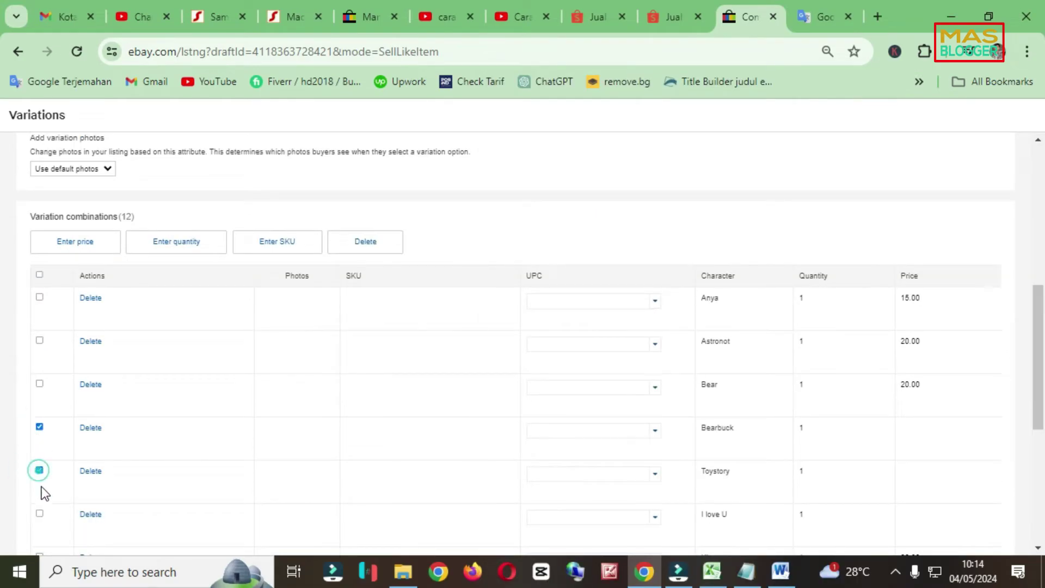
pyautogui.click(40, 513)
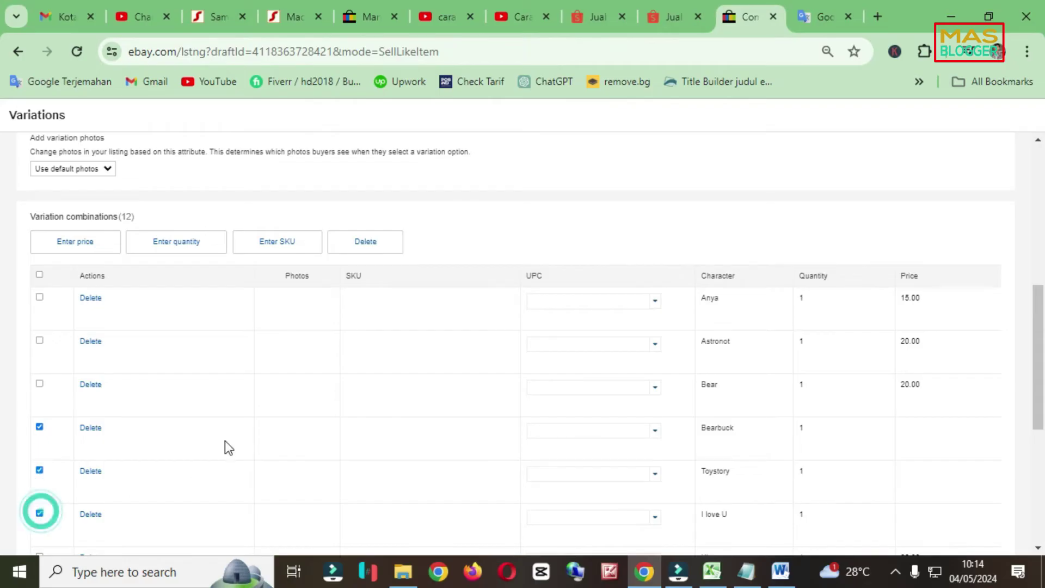
# Add Monster to the selected variations and check the selection against the $15 sets in the Notepad price list
pyautogui.scroll(-5, 224, 445)
pyautogui.click(746, 572)
pyautogui.click(432, 388)
pyautogui.click(40, 397)
pyautogui.press('super')
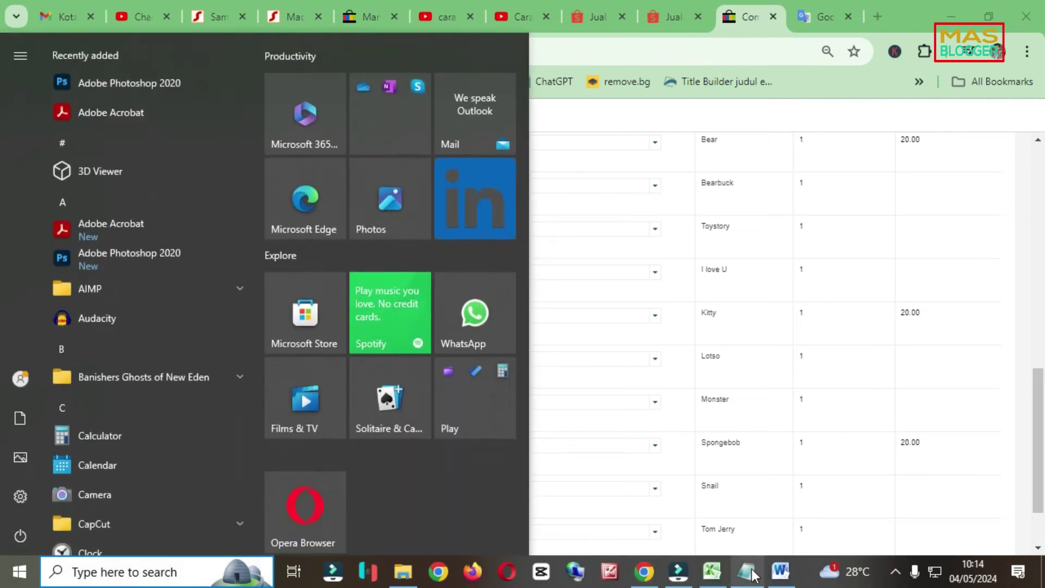
pyautogui.click(747, 570)
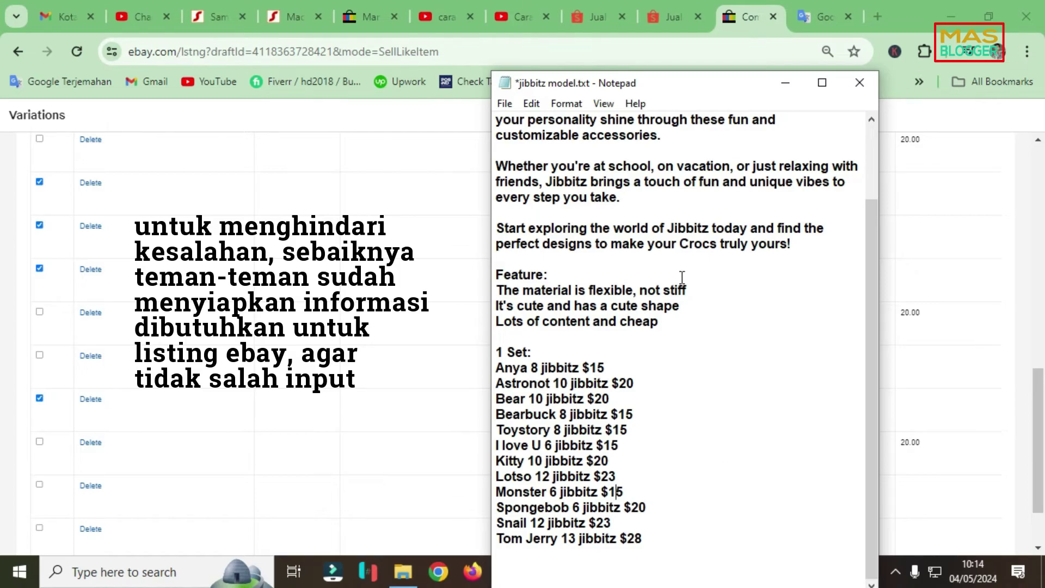
pyautogui.click(782, 87)
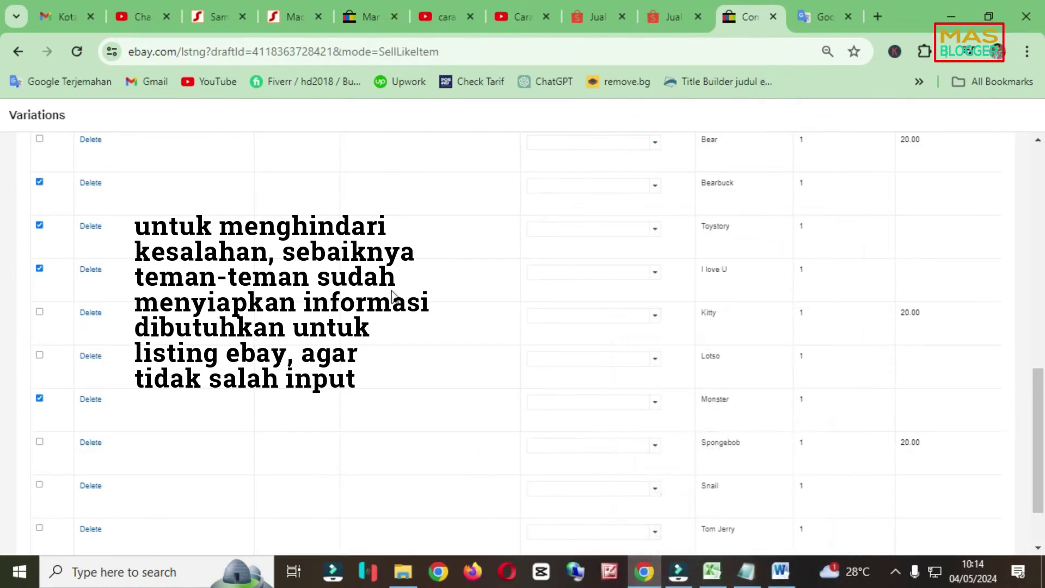
# Set the price of the selected Bearbuck, Toystory, I love U and Monster variations to 15
pyautogui.scroll(7, 282, 370)
pyautogui.click(81, 403)
pyautogui.write('15')
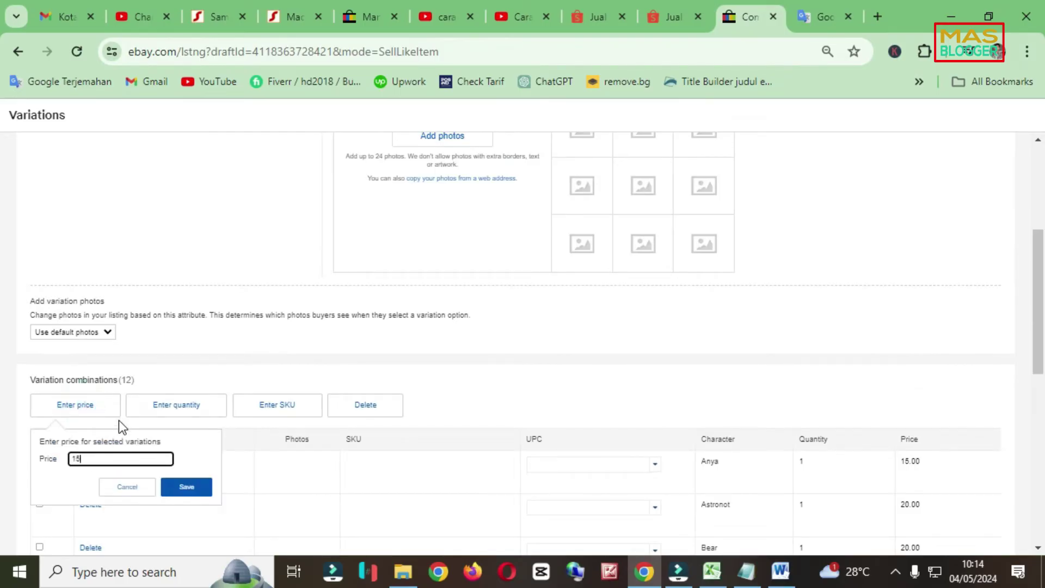
pyautogui.click(180, 488)
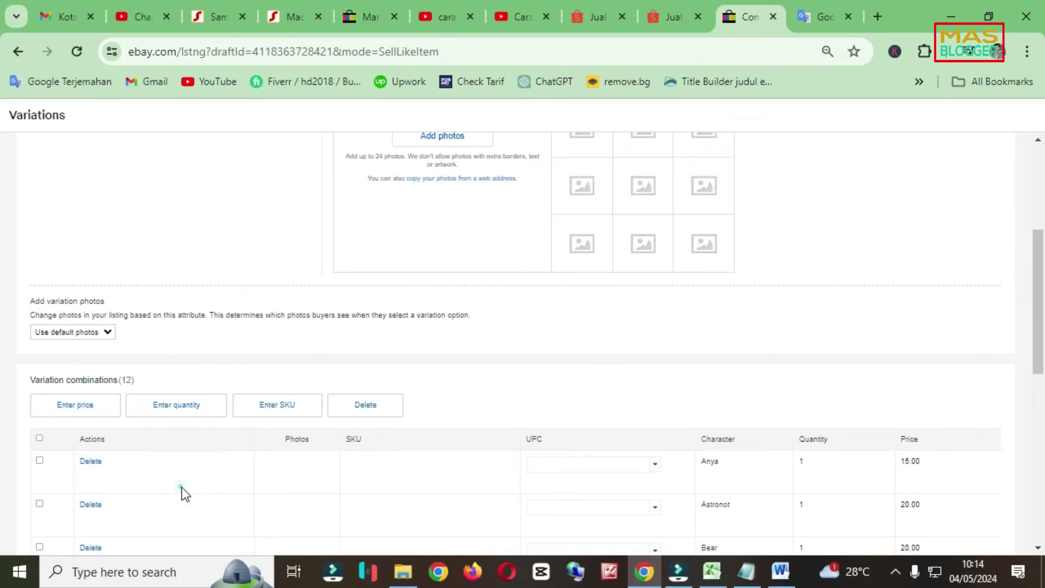
# Set the price of Lotso and Snail to 23 and the price of Tom Jerry to 28
pyautogui.scroll(-10, 275, 419)
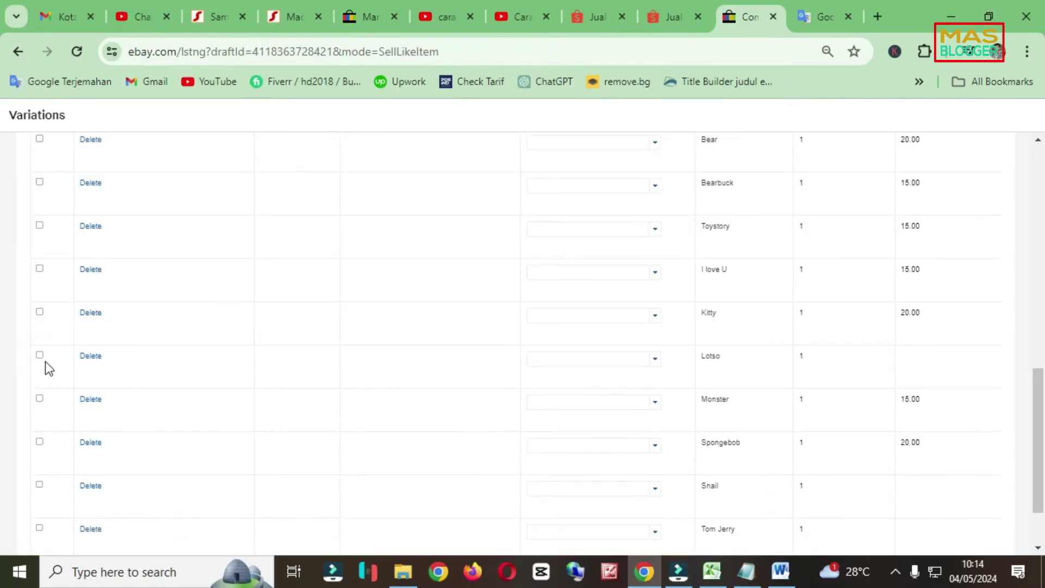
pyautogui.click(190, 404)
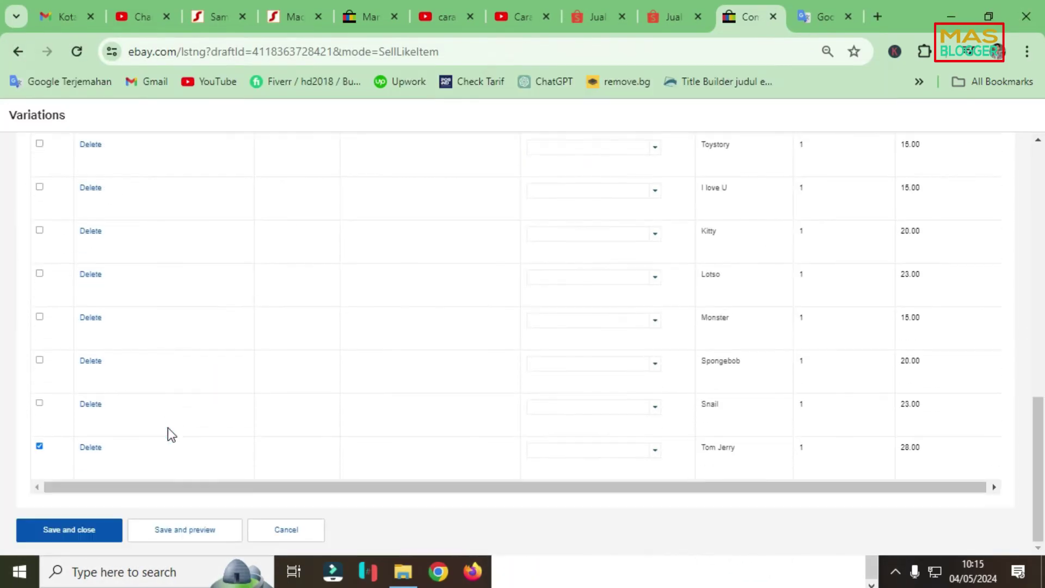
pyautogui.scroll(3, 238, 438)
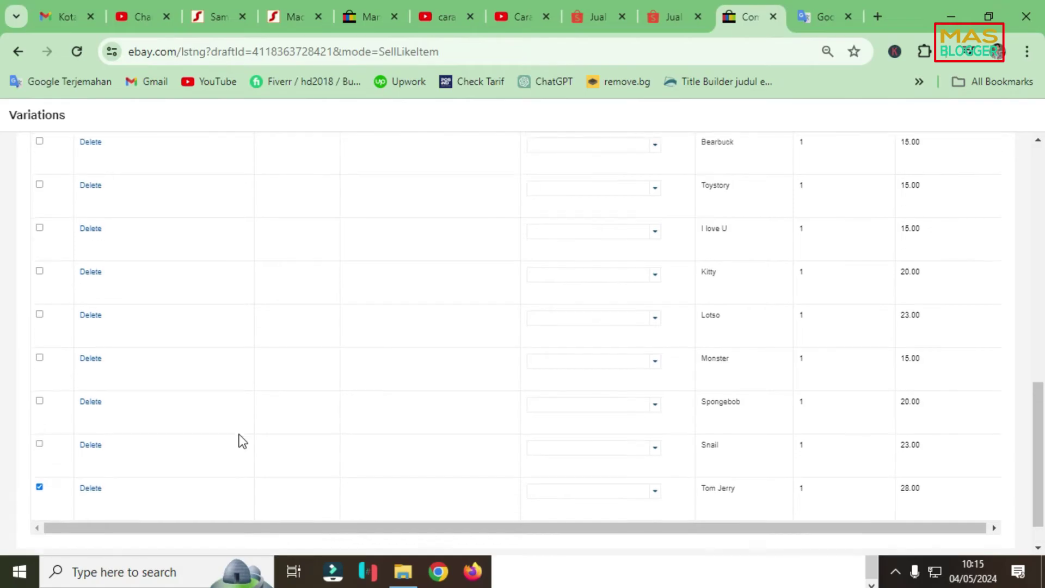
pyautogui.scroll(7, 238, 439)
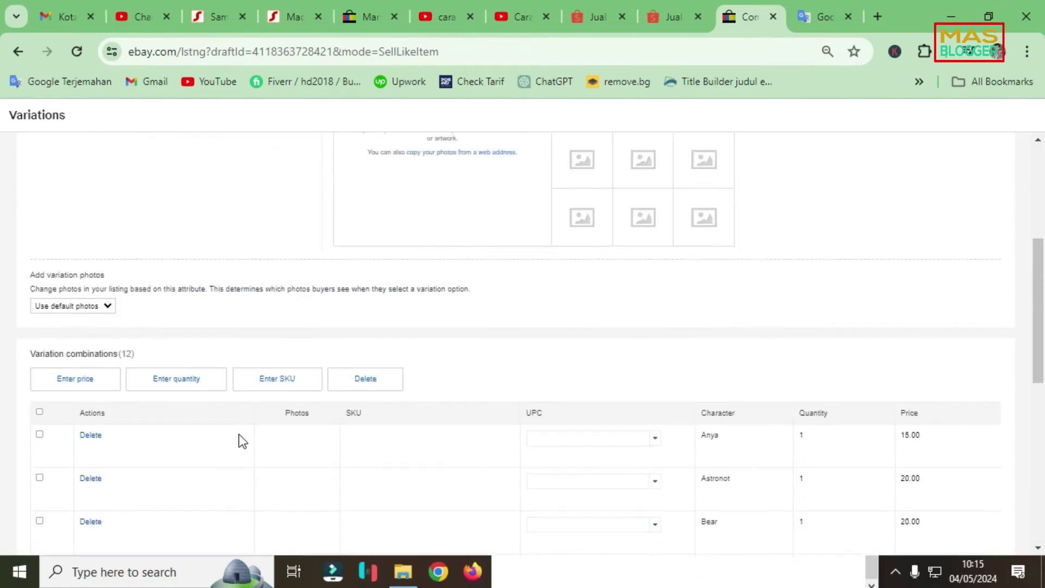
# Select all the variation combinations and review their quantities and prices through the whole list
pyautogui.scroll(-3, 129, 386)
pyautogui.scroll(-1, 131, 388)
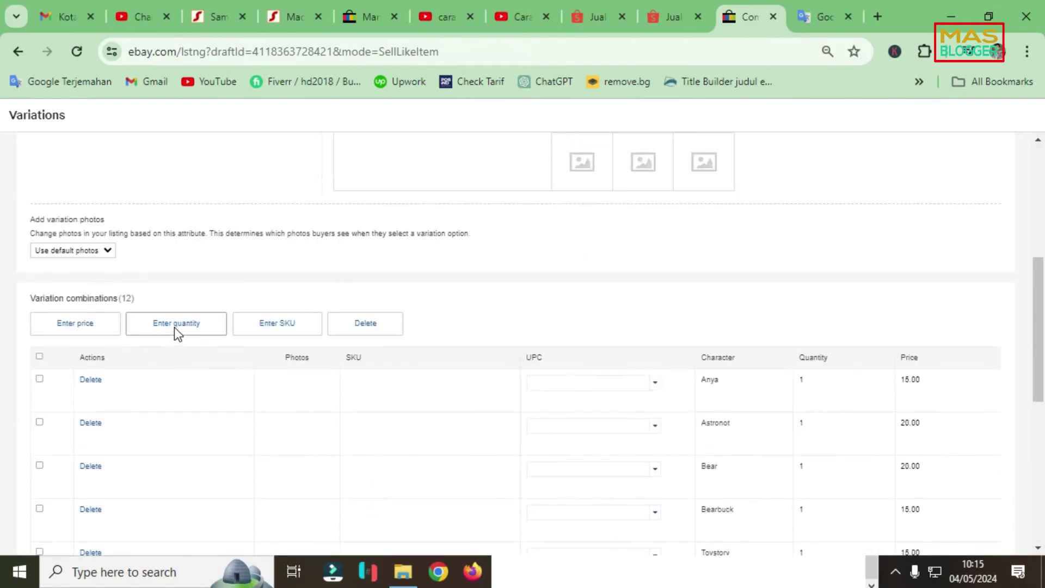
pyautogui.click(39, 357)
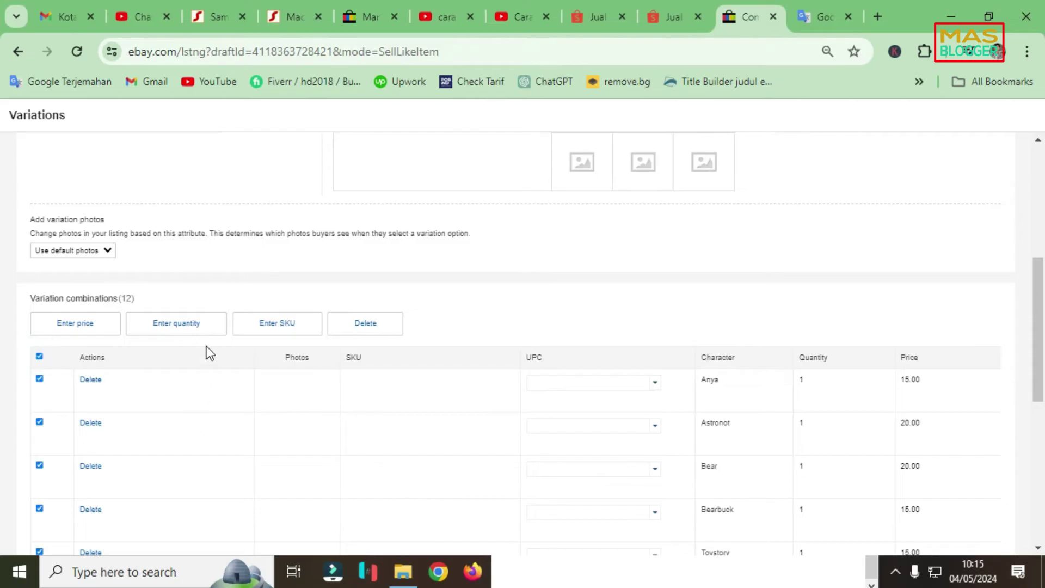
pyautogui.scroll(-6, 815, 415)
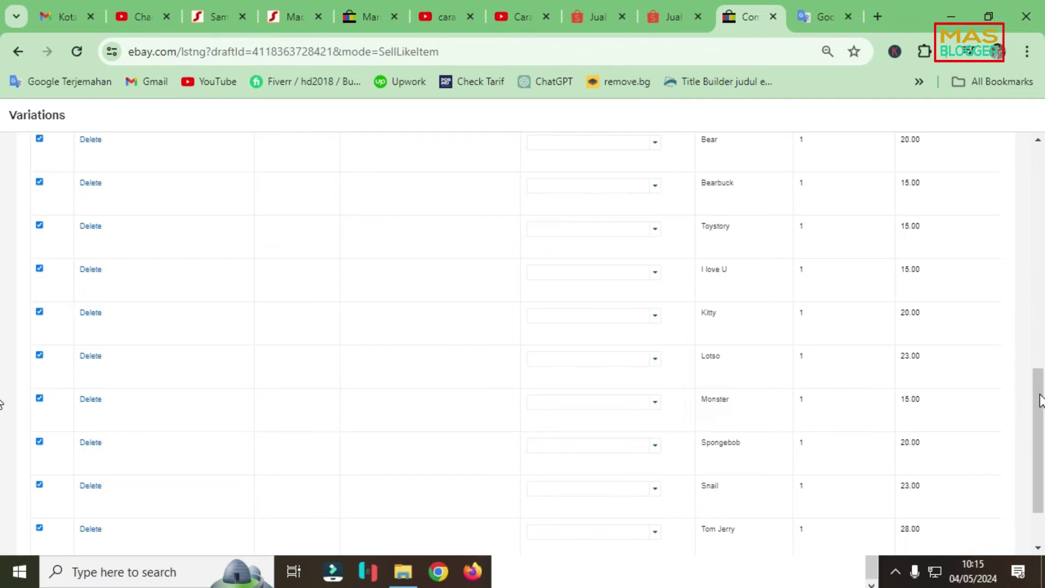
pyautogui.scroll(4, 518, 296)
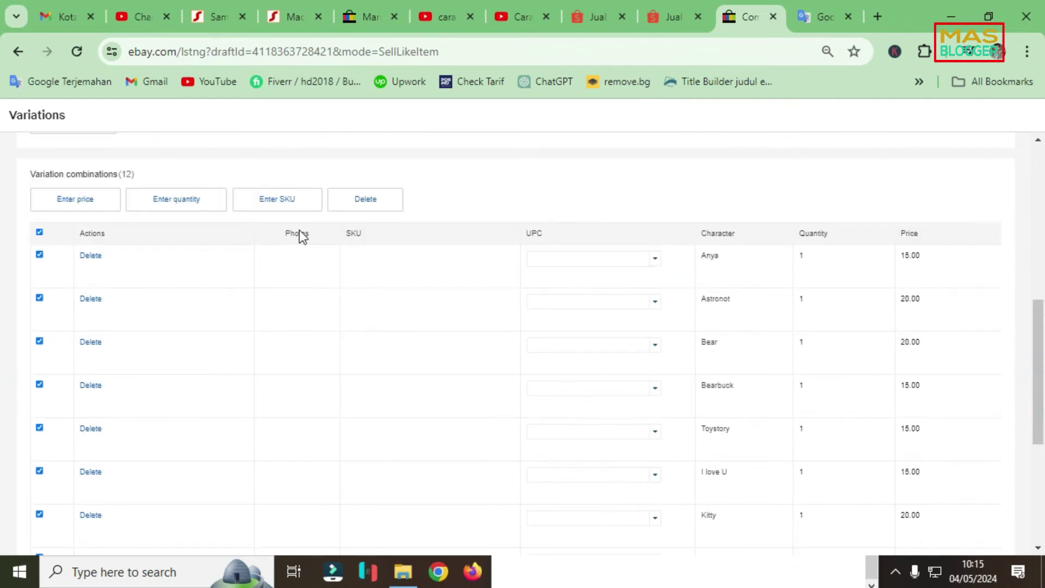
pyautogui.scroll(-5, 749, 326)
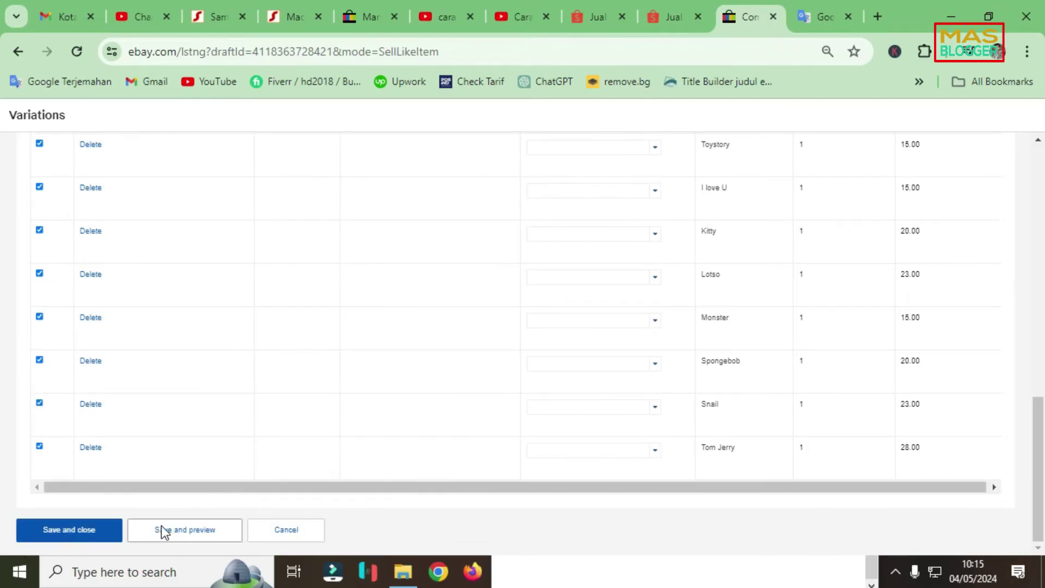
pyautogui.scroll(10, 250, 371)
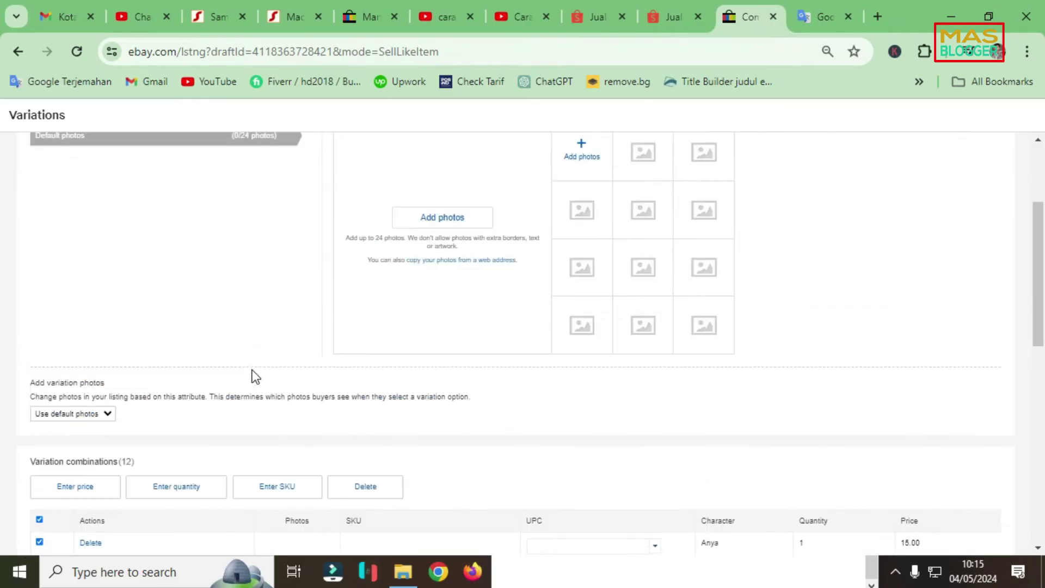
pyautogui.scroll(1, 274, 341)
pyautogui.scroll(3, 273, 341)
pyautogui.scroll(-5, 249, 370)
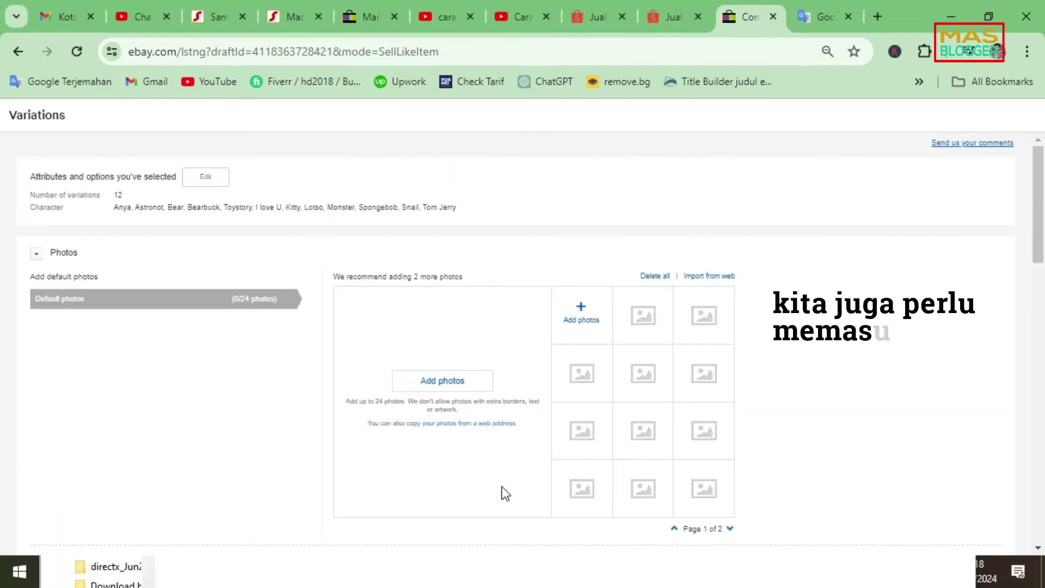
# Look through the product photos in the Basic folder in File Explorer and view jibbitz instruction.png full size
pyautogui.press('super')
pyautogui.click(403, 572)
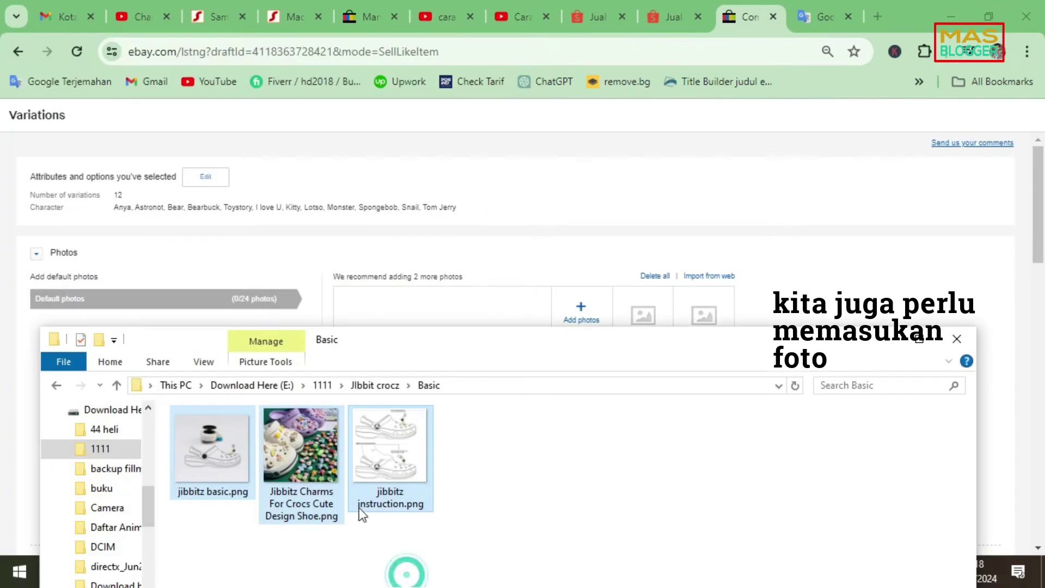
pyautogui.moveTo(558, 345); pyautogui.dragTo(622, 436)
pyautogui.moveTo(457, 517); pyautogui.dragTo(453, 391)
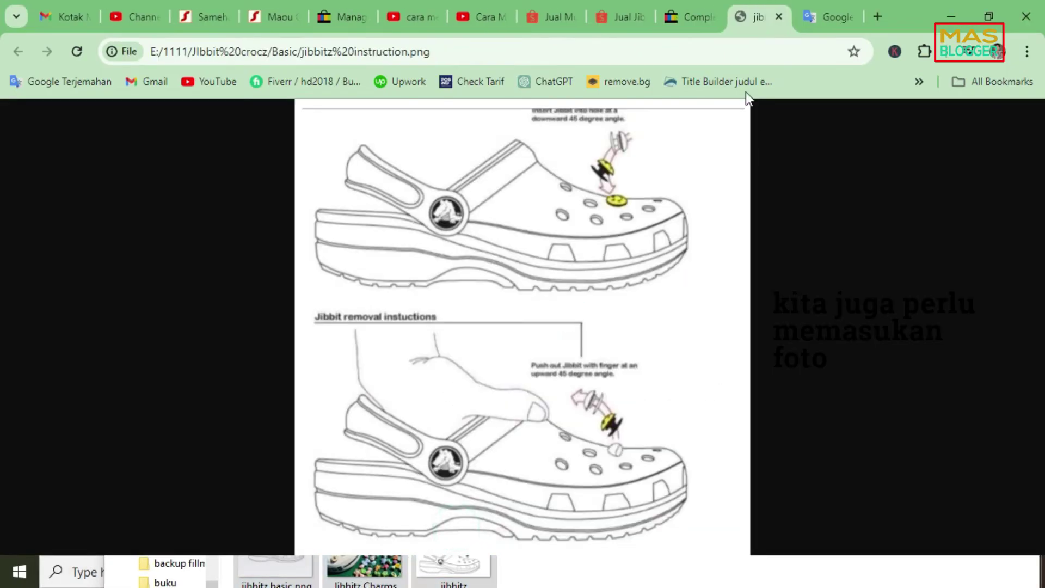
pyautogui.click(778, 18)
# Upload all three photos from the Basic folder as default photos and make Jibbitz Charms For Crocs Cute Design Shoe.png the main photo
pyautogui.moveTo(361, 182); pyautogui.dragTo(522, 268)
pyautogui.hotkey('ctrl', 'a')
pyautogui.click(890, 525)
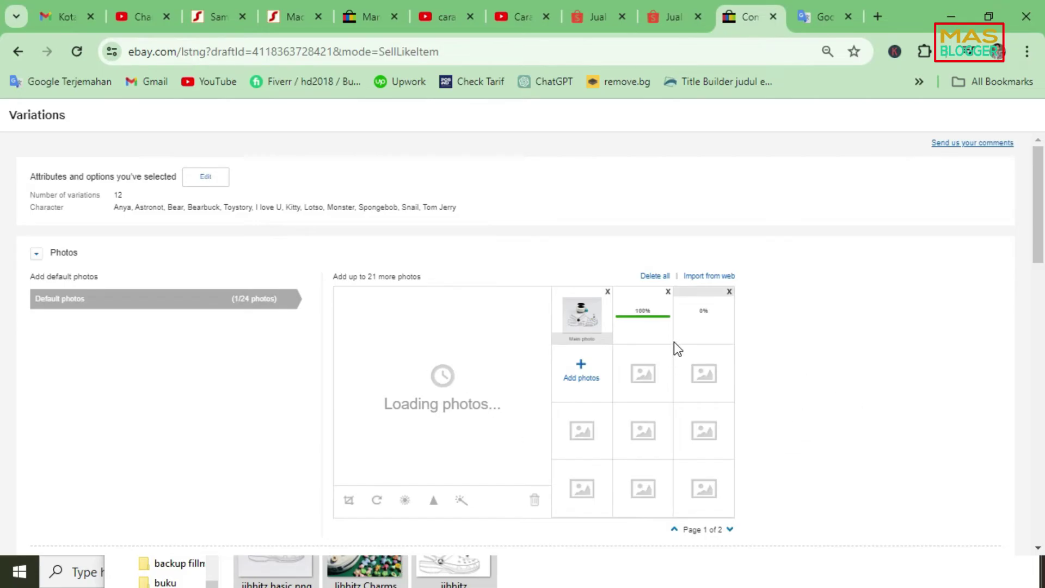
pyautogui.moveTo(667, 337); pyautogui.dragTo(582, 321)
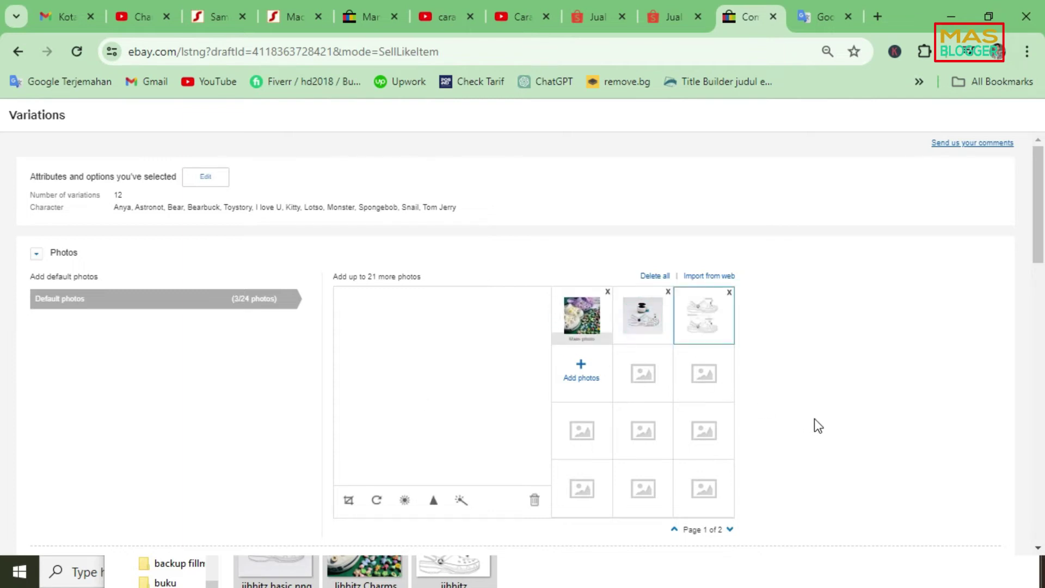
# Set the variation photos to change by Character and add anya girl lady women 8 jibbitz $15.png to Anya
pyautogui.scroll(-5, 815, 419)
pyautogui.scroll(4, 815, 419)
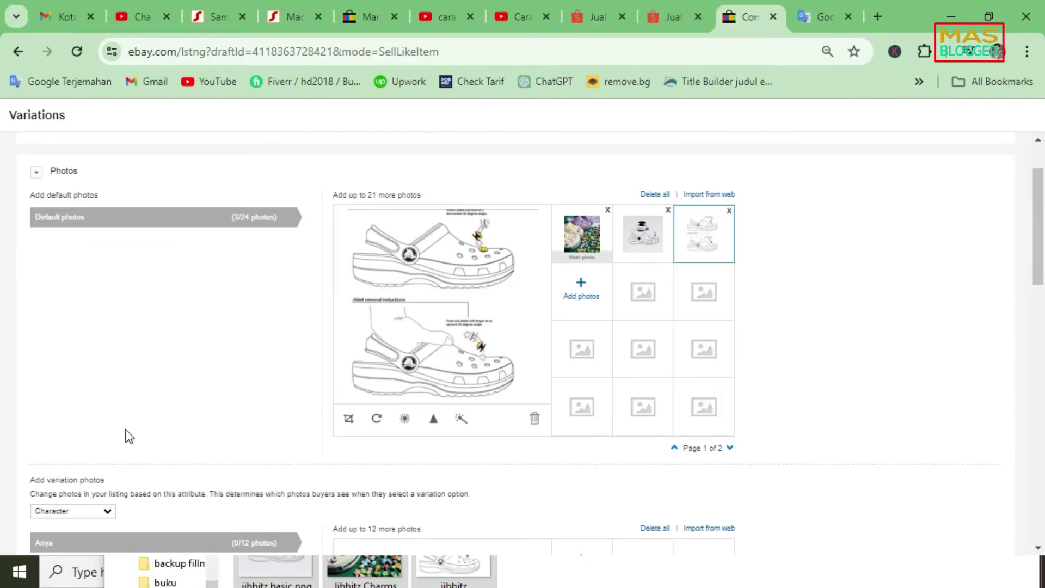
pyautogui.scroll(-5, 129, 435)
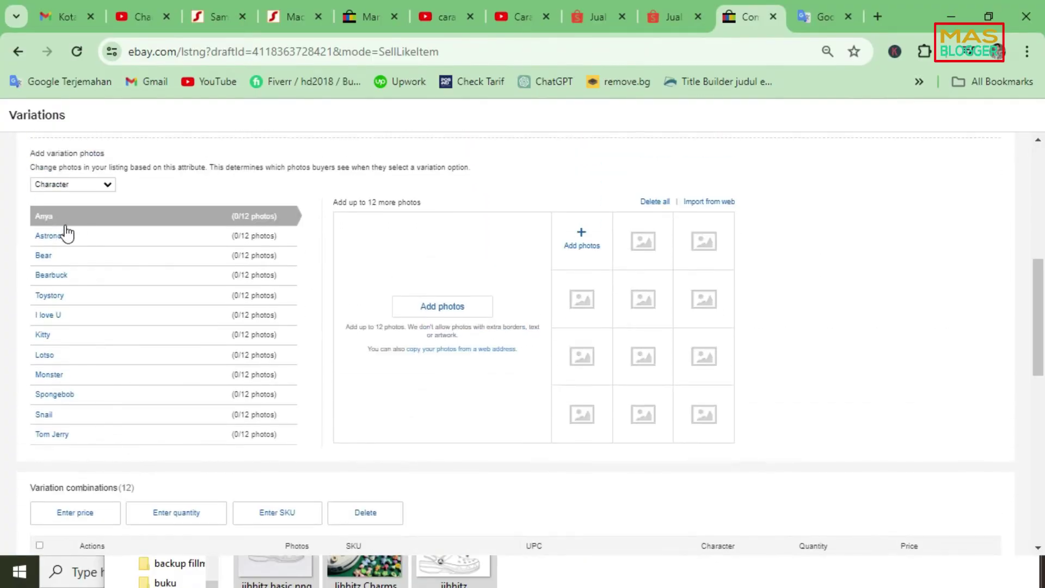
pyautogui.click(440, 307)
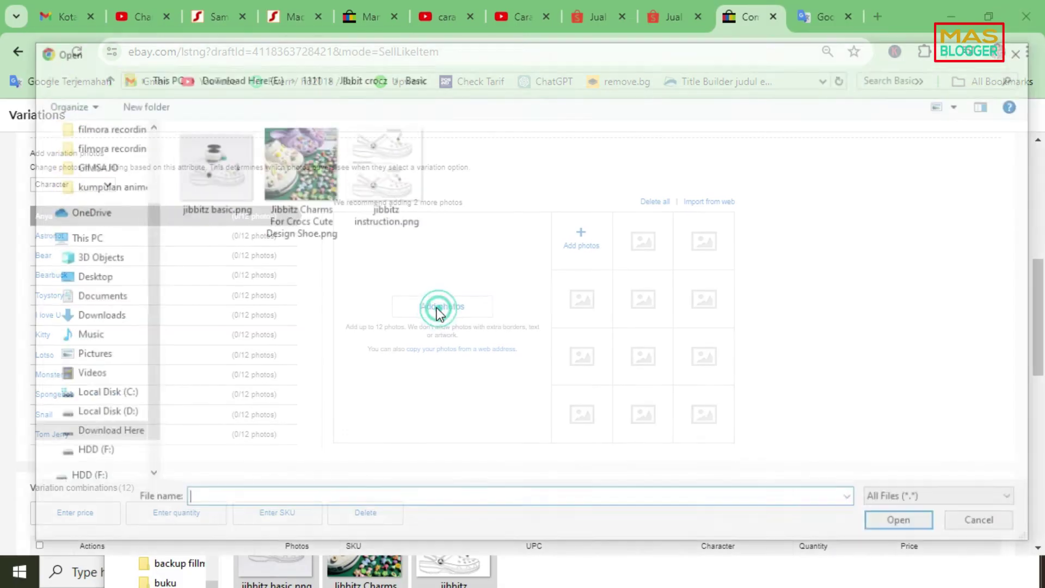
pyautogui.click(356, 79)
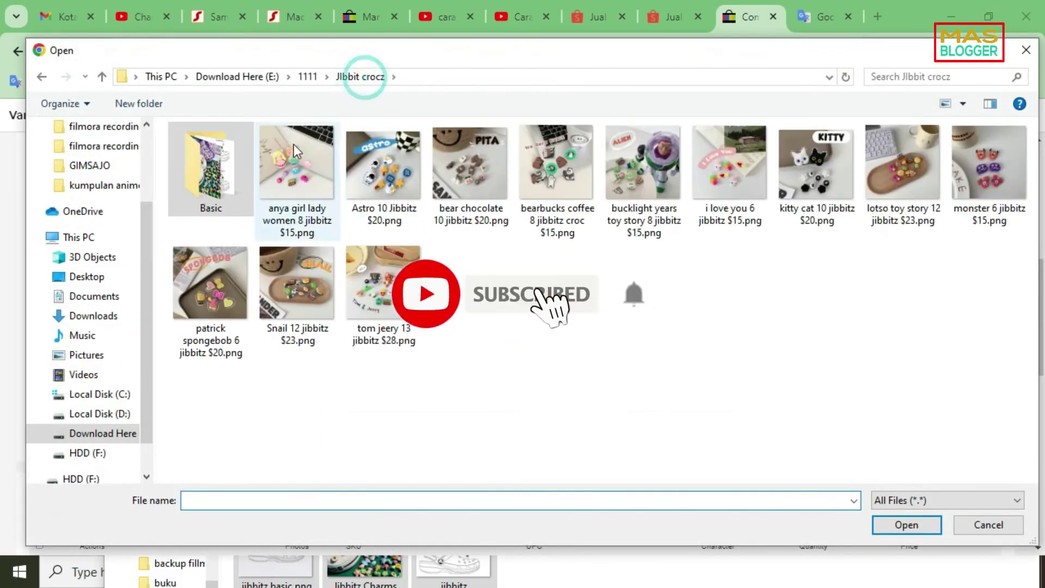
pyautogui.doubleClick(296, 176)
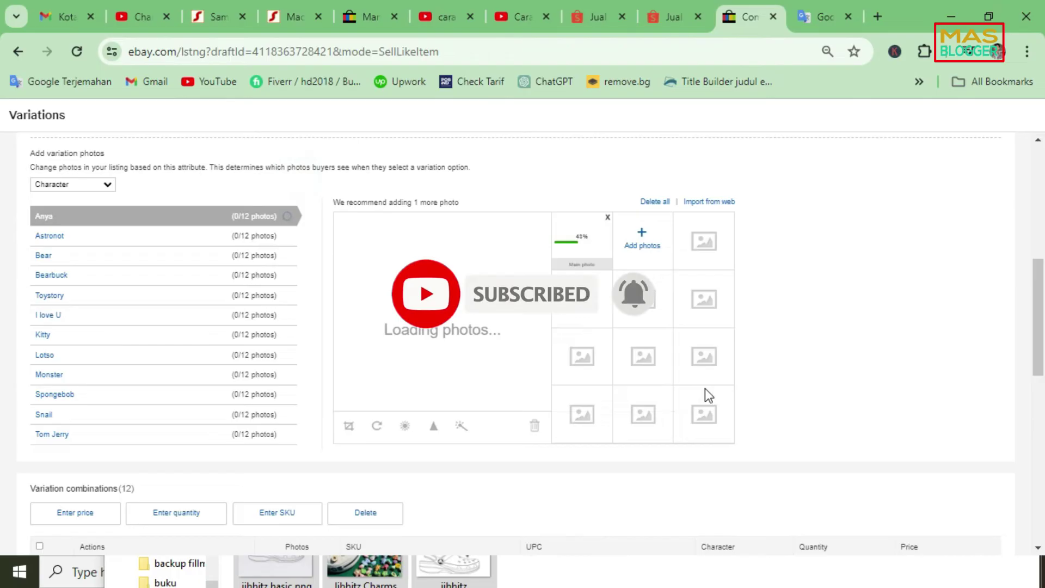
# Add Astro 10 Jibbitz $20.png to the Astronot variation and bear chocolate 10 jibbitz $20.png to Bear
pyautogui.click(174, 244)
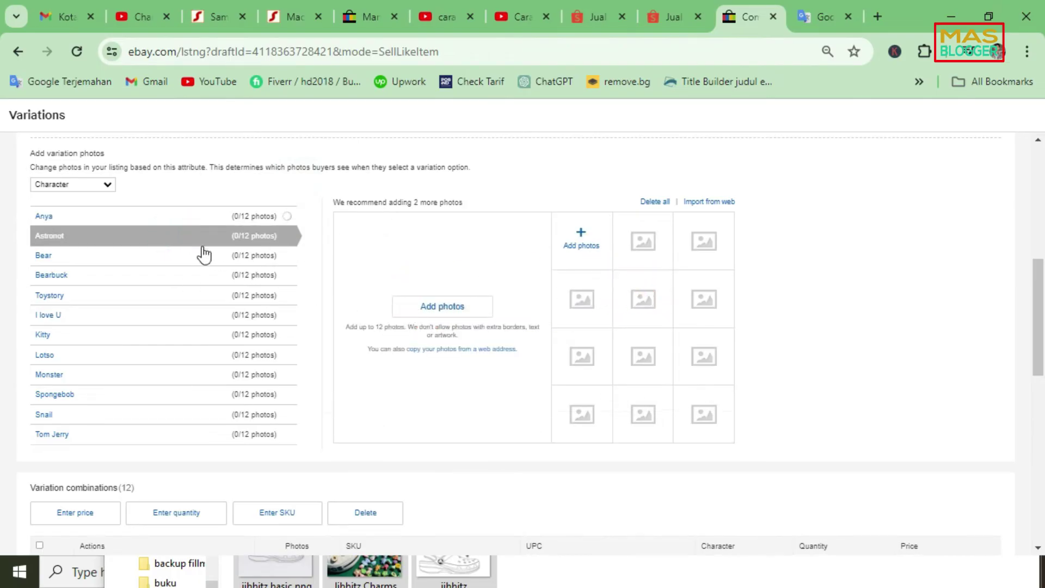
pyautogui.click(452, 307)
pyautogui.doubleClick(384, 192)
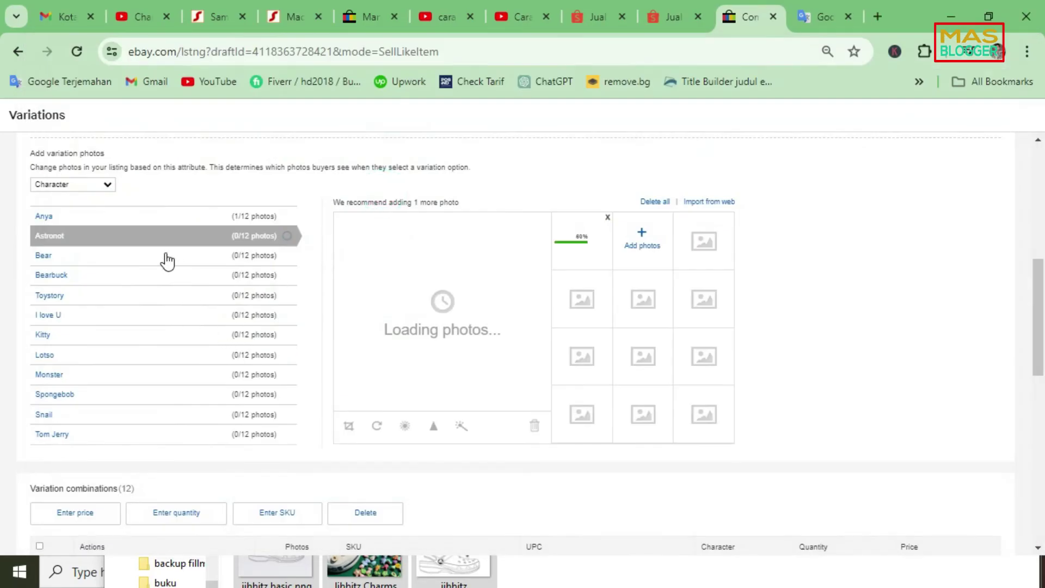
pyautogui.click(165, 257)
pyautogui.click(423, 308)
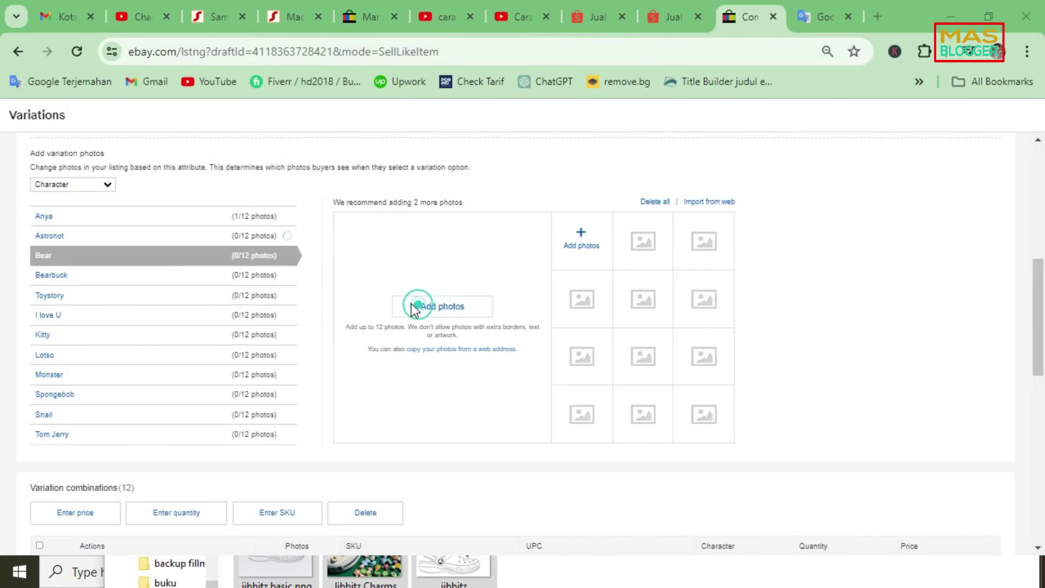
pyautogui.click(465, 185)
pyautogui.doubleClick(465, 184)
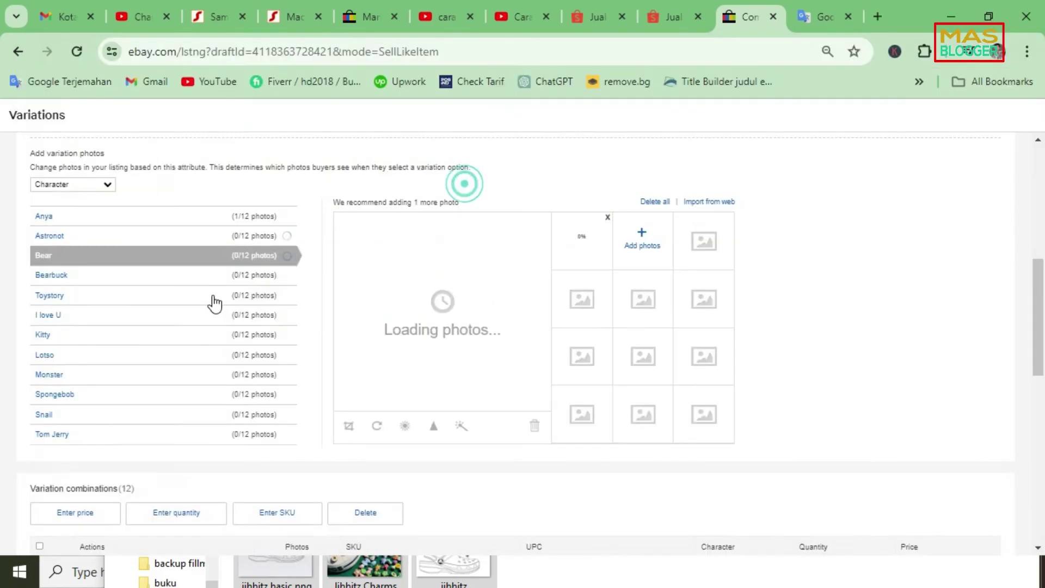
# Add bearbucks coffee 8 jibbitz croc $15.png to Bearbuck and bucklight years toy story 8 jibbitz $15.png to Toystory
pyautogui.click(158, 280)
pyautogui.click(413, 308)
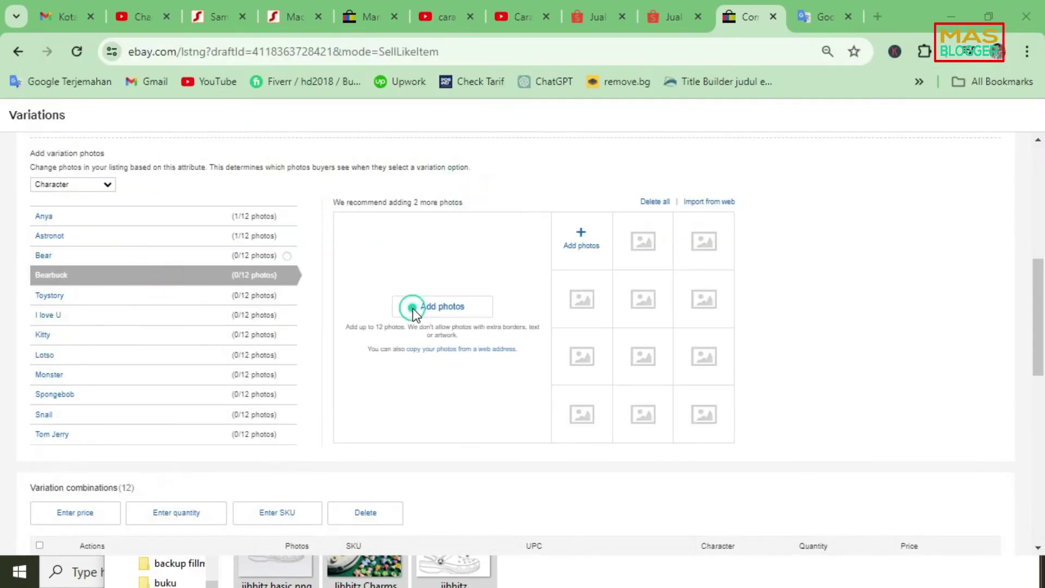
pyautogui.doubleClick(550, 171)
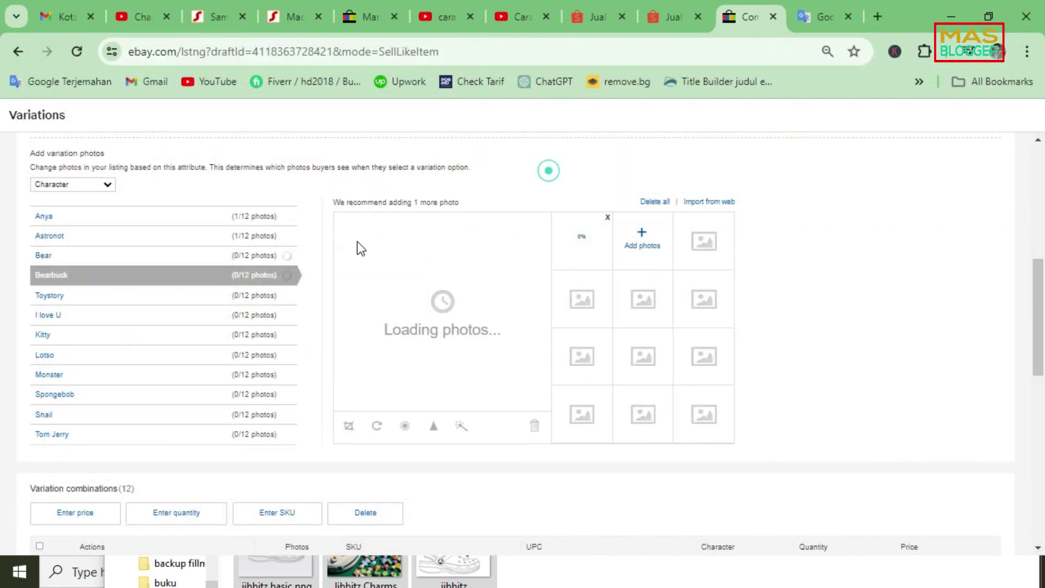
pyautogui.click(160, 294)
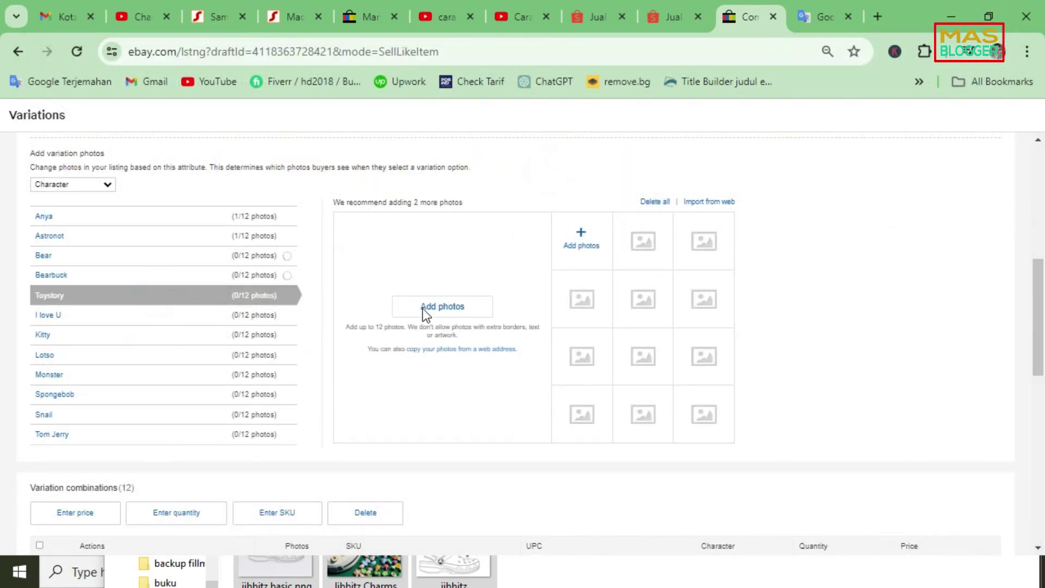
pyautogui.click(423, 306)
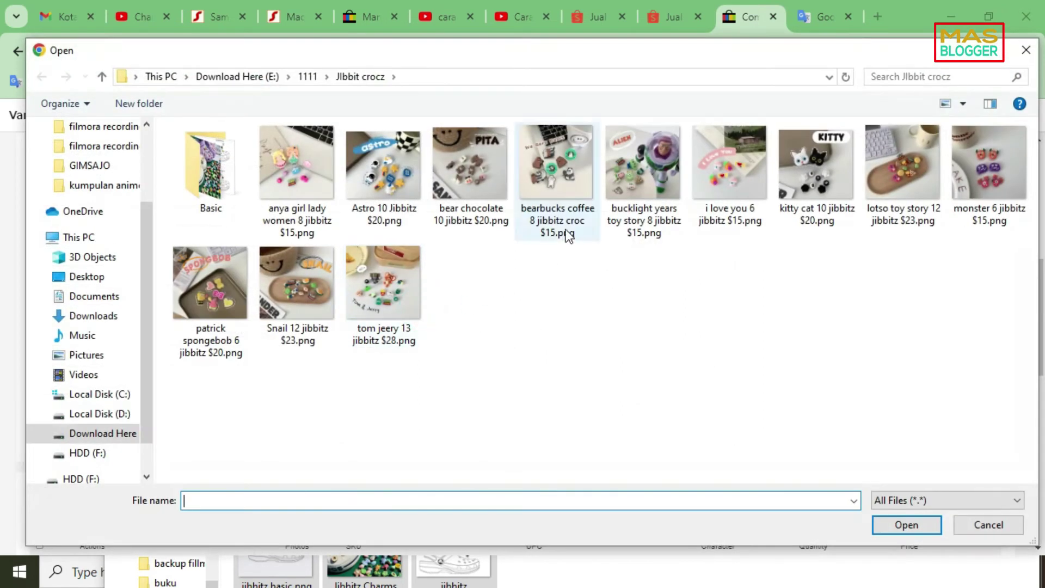
pyautogui.doubleClick(644, 189)
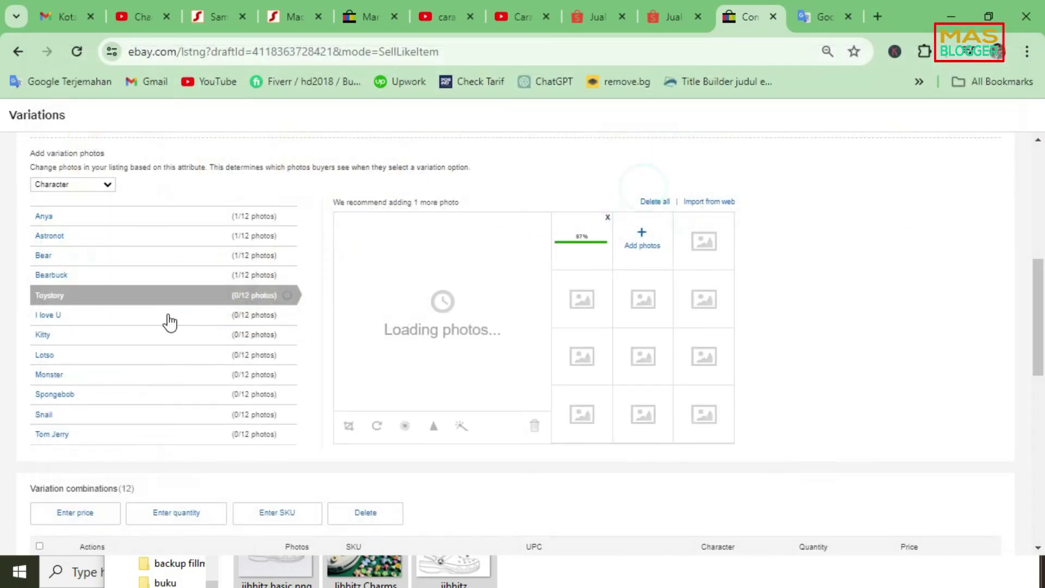
# Add i love you 6 jibbitz $15.png to the I love U variation
pyautogui.click(167, 314)
pyautogui.click(430, 304)
pyautogui.doubleClick(727, 175)
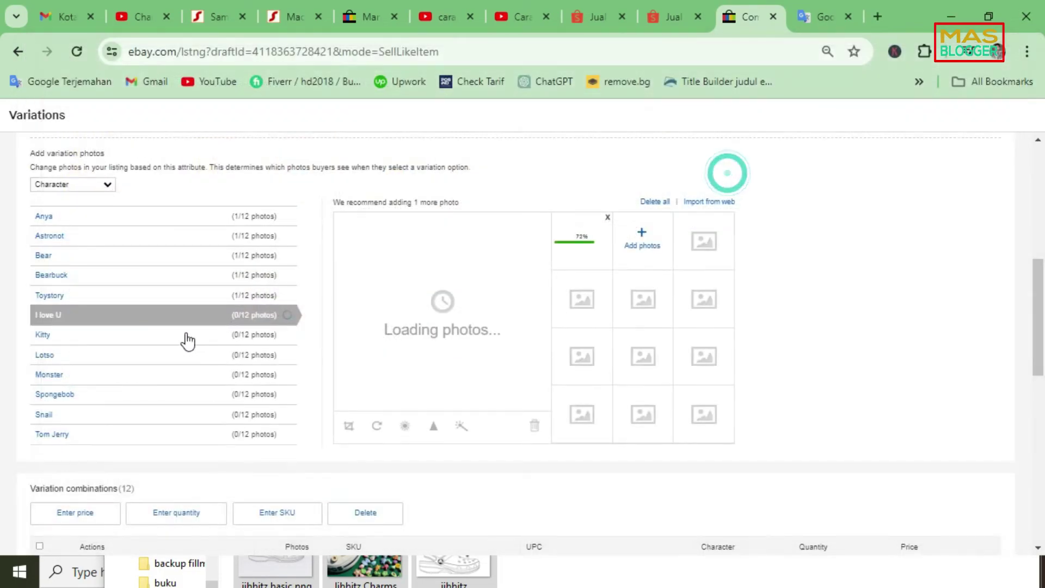
# Add i love you 6 jibbitz $15.png to the Kitty variation and lotso toy story 12 jibbitz $23.png to Lotso
pyautogui.click(149, 334)
pyautogui.click(456, 304)
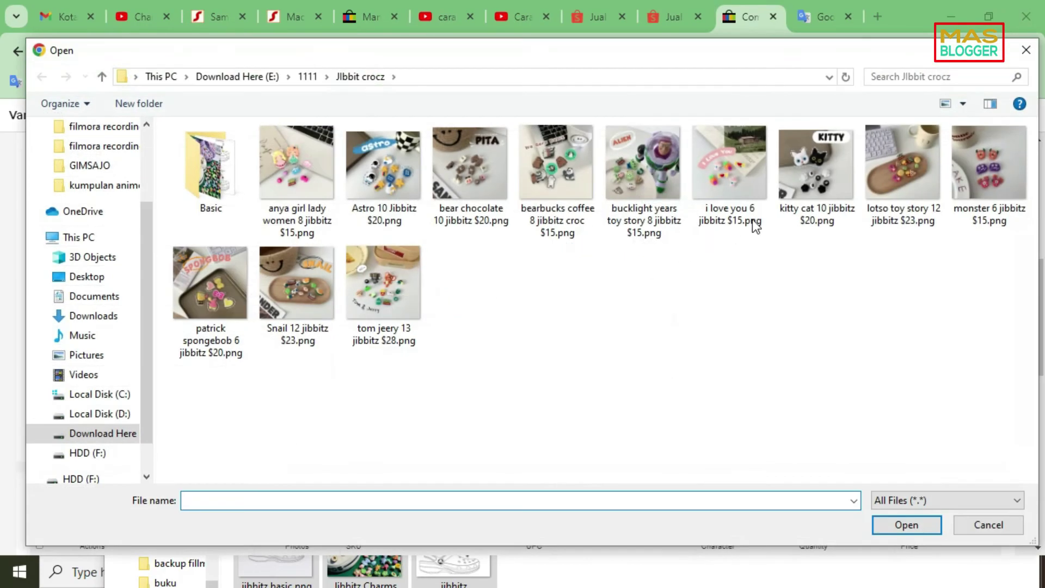
pyautogui.doubleClick(753, 185)
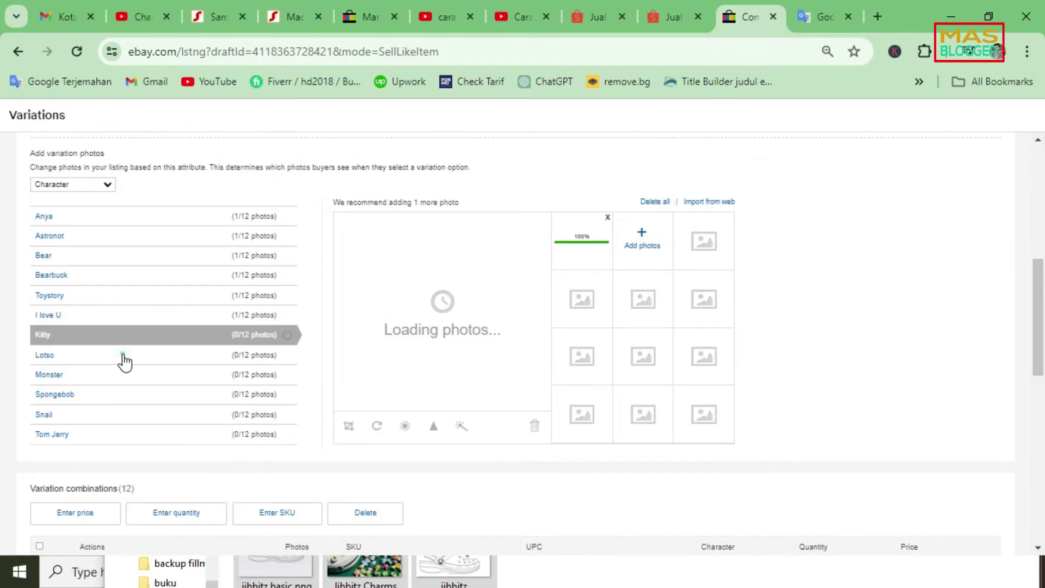
pyautogui.click(122, 355)
pyautogui.click(426, 312)
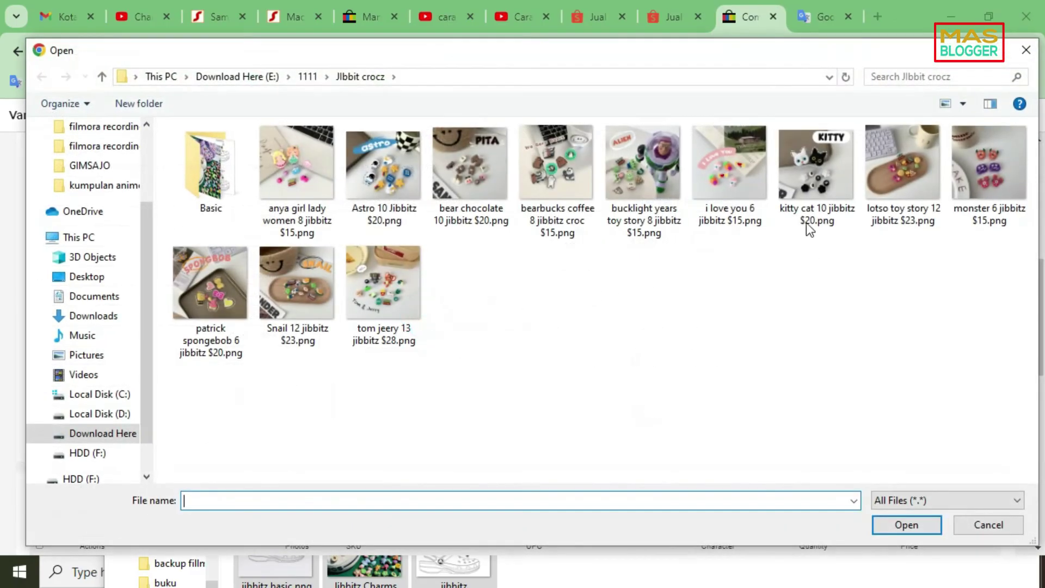
pyautogui.doubleClick(896, 191)
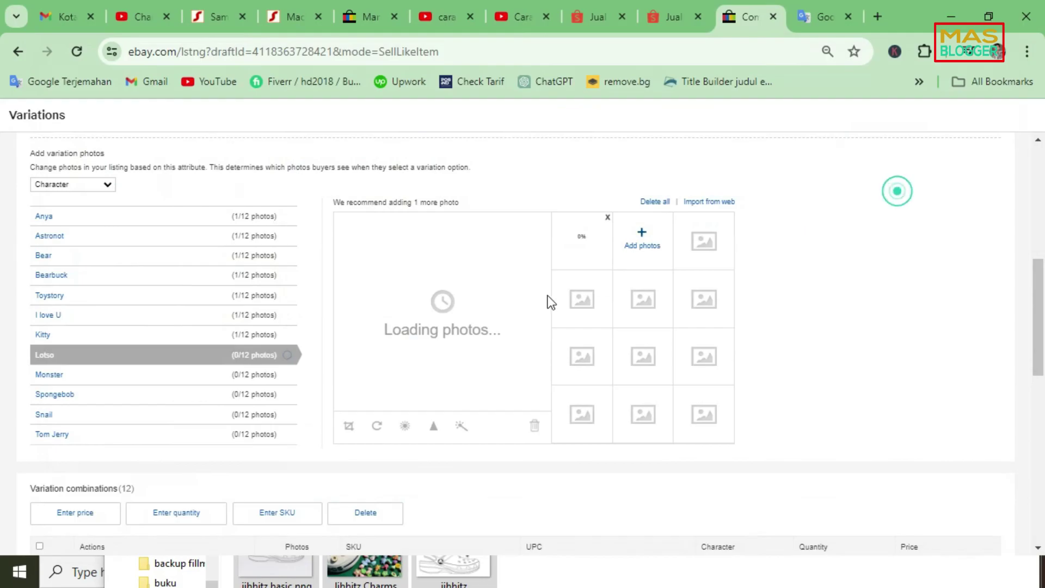
# Add monster 6 jibbitz $15.png to the Monster variation and patrick spongebob 6 jibbitz $20.png to Spongebob
pyautogui.click(204, 375)
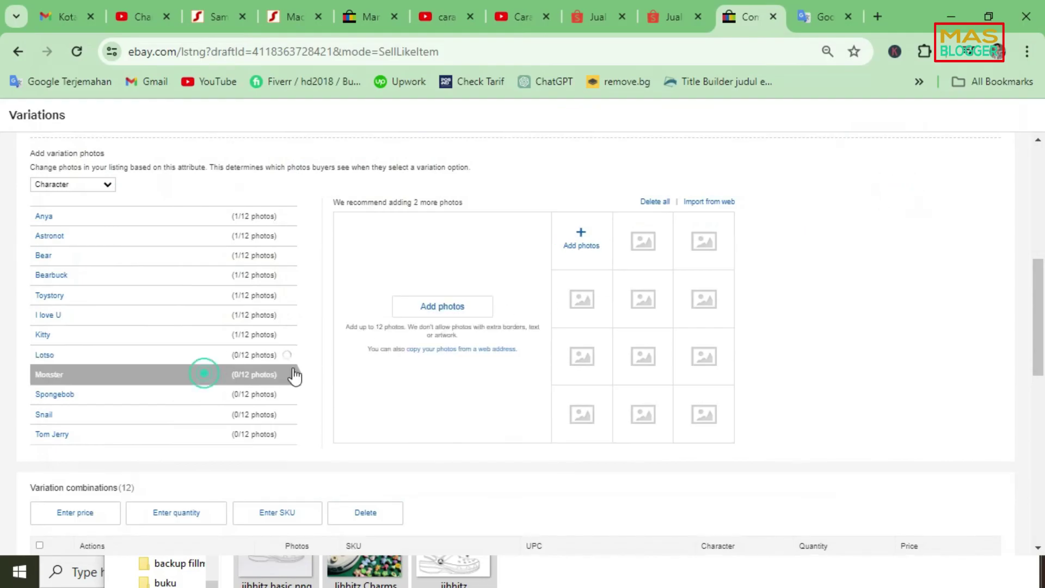
pyautogui.click(451, 307)
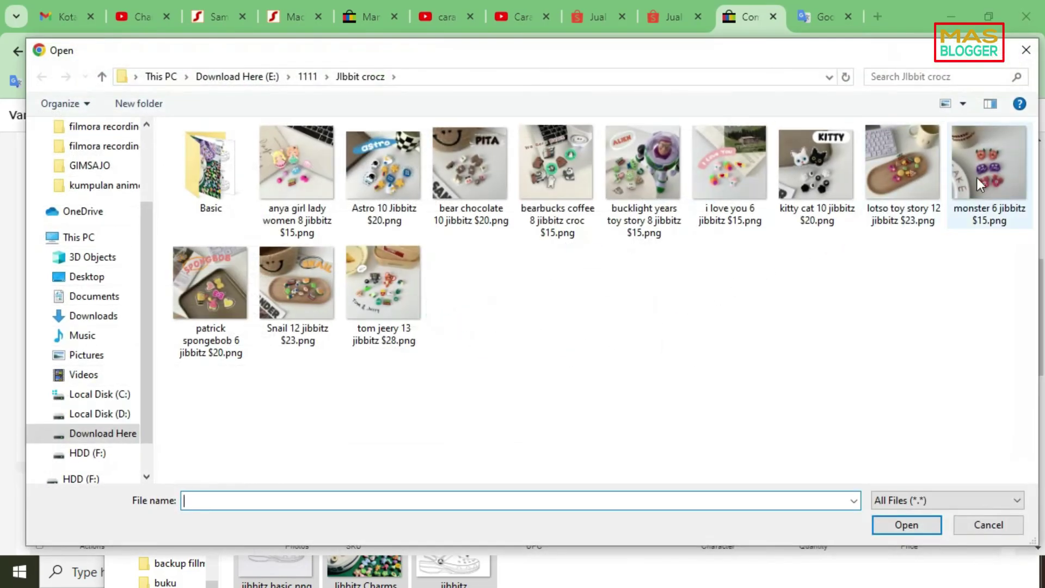
pyautogui.doubleClick(978, 178)
pyautogui.click(140, 392)
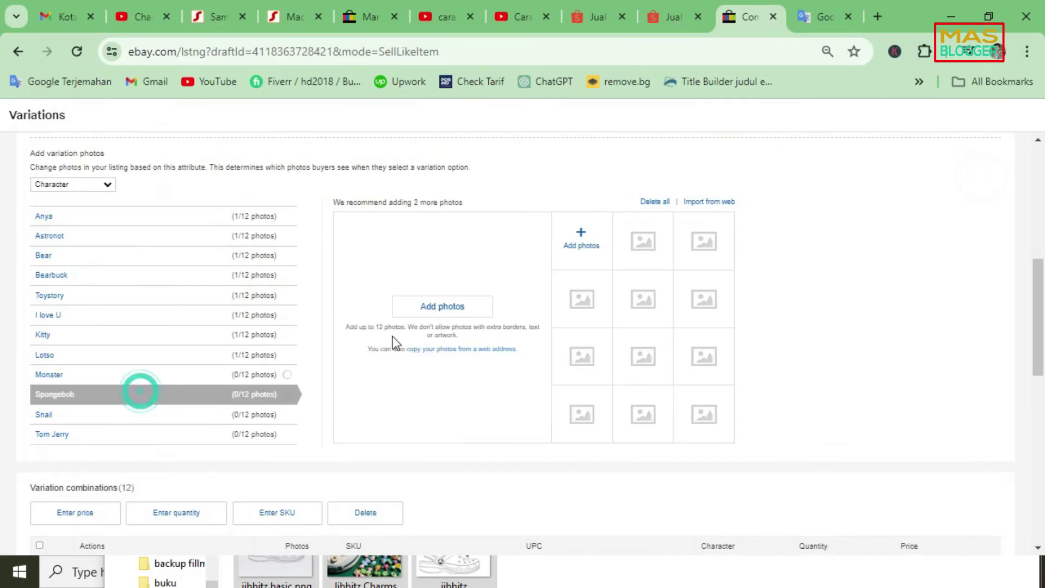
pyautogui.click(442, 306)
pyautogui.click(207, 300)
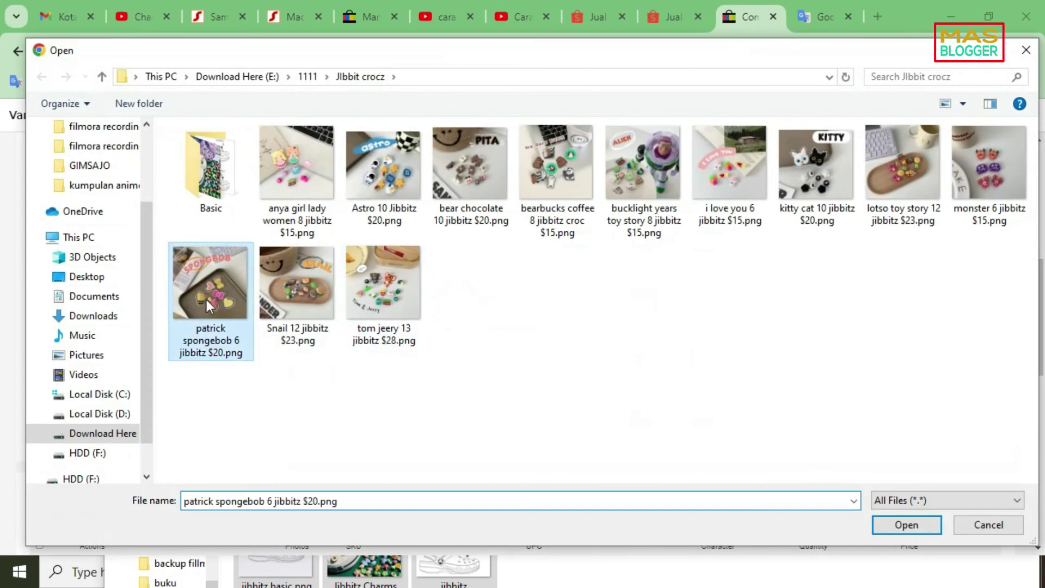
pyautogui.doubleClick(207, 300)
# Add Snail 12 jibbitz $23.png to the Snail variation and tom jeery 13 jibbitz $28.png to Tom Jerry
pyautogui.click(186, 417)
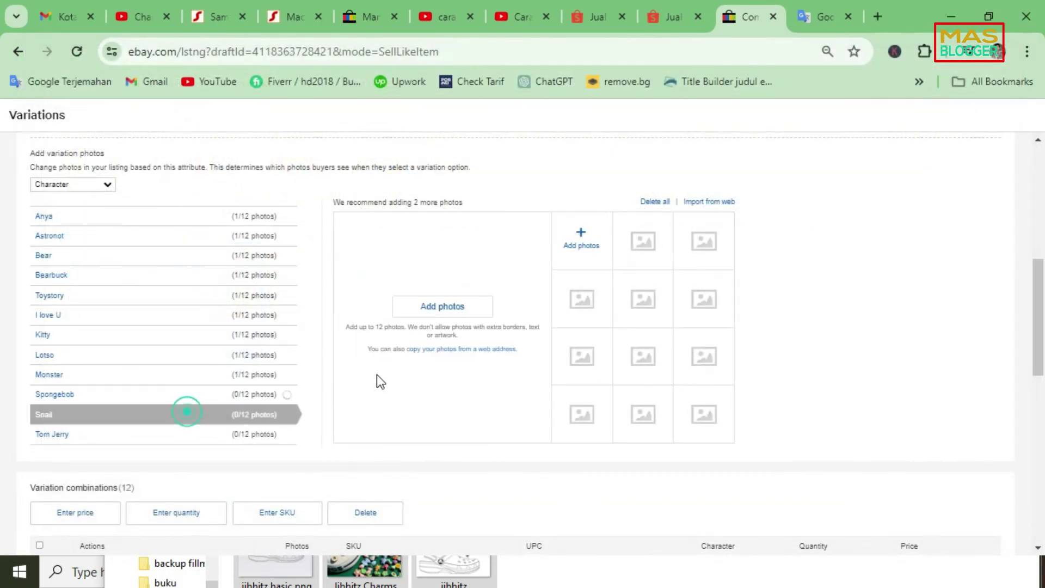
pyautogui.click(433, 311)
pyautogui.doubleClick(300, 299)
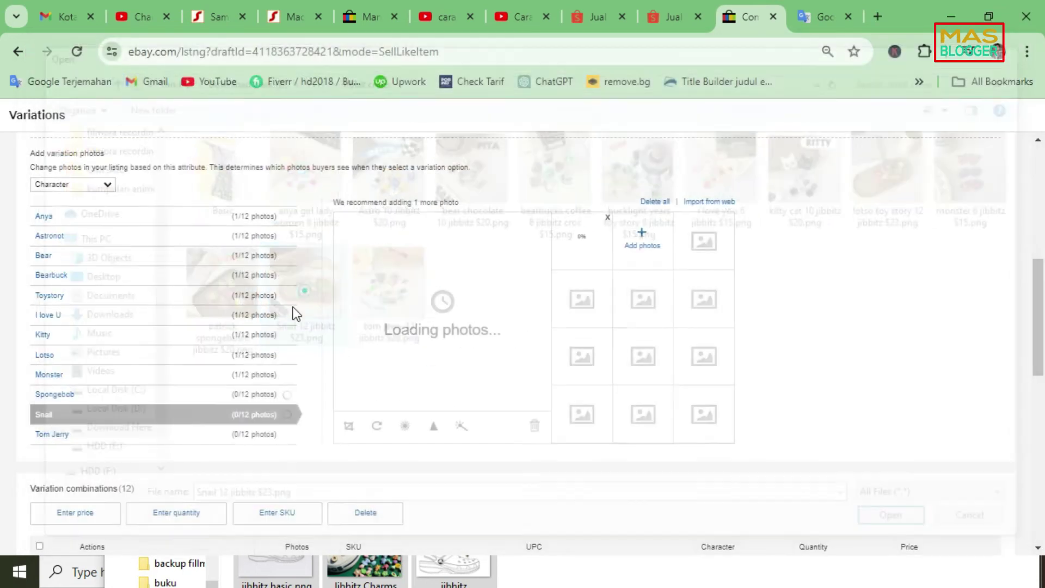
pyautogui.click(171, 434)
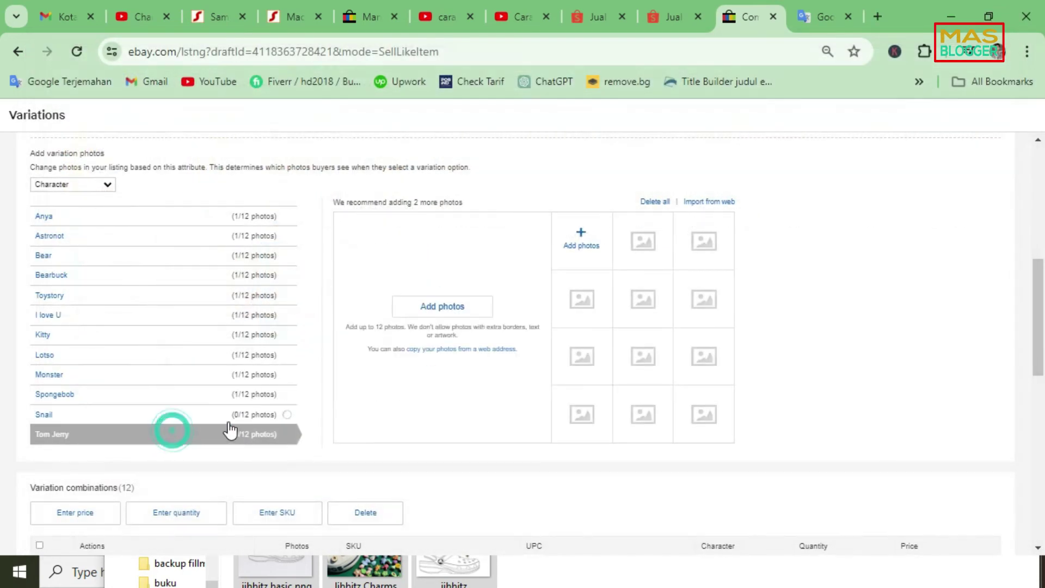
pyautogui.click(420, 311)
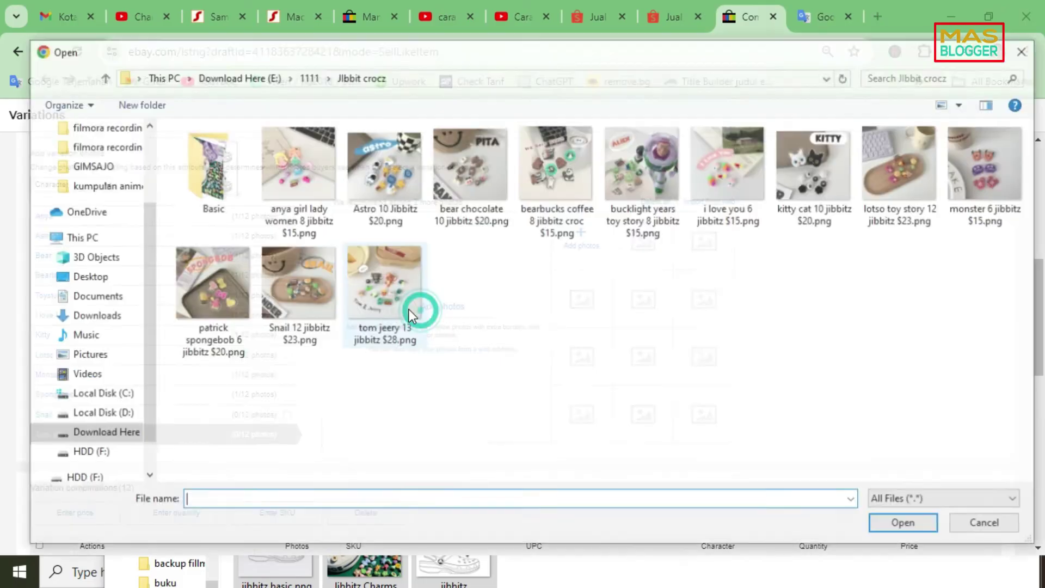
pyautogui.doubleClick(386, 311)
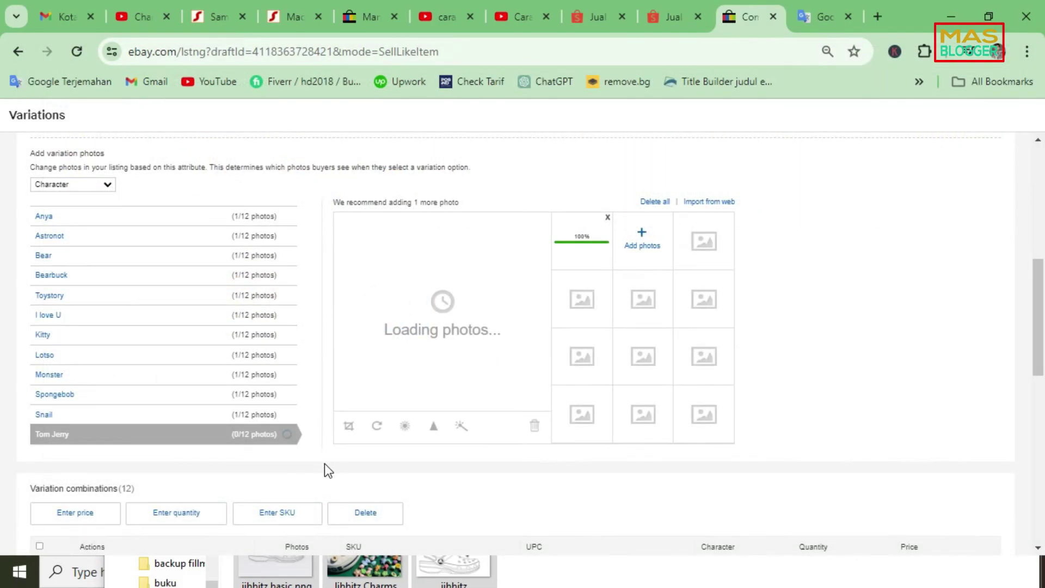
# Review the photo assigned to each character variation from Tom Jerry to Anya, along with the listing's default photos
pyautogui.click(147, 414)
pyautogui.click(169, 394)
pyautogui.click(170, 374)
pyautogui.click(171, 357)
pyautogui.click(171, 334)
pyautogui.click(172, 314)
pyautogui.click(173, 295)
pyautogui.click(174, 273)
pyautogui.click(175, 255)
pyautogui.click(173, 235)
pyautogui.click(170, 213)
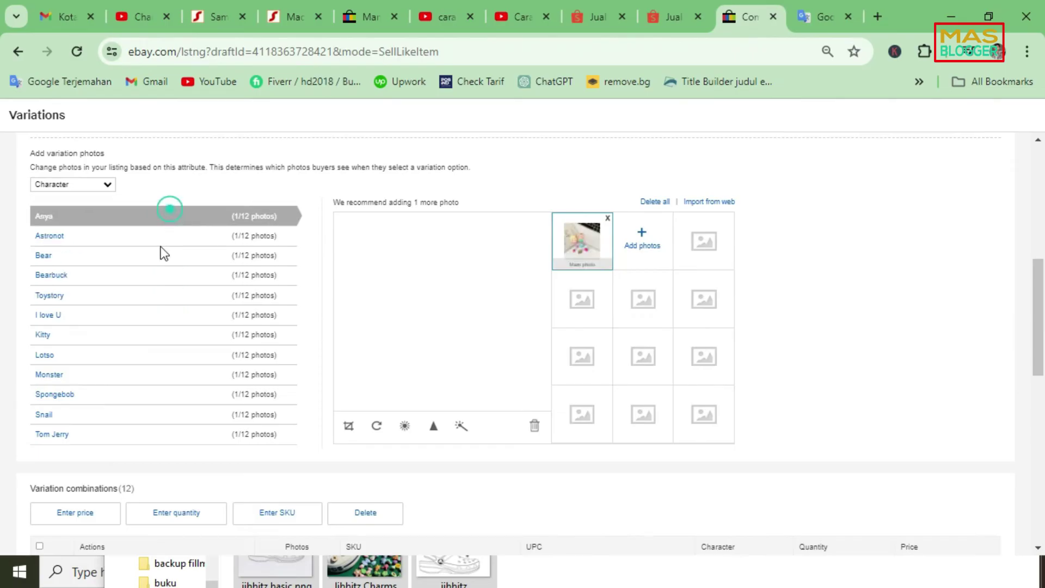
pyautogui.click(188, 435)
pyautogui.click(169, 413)
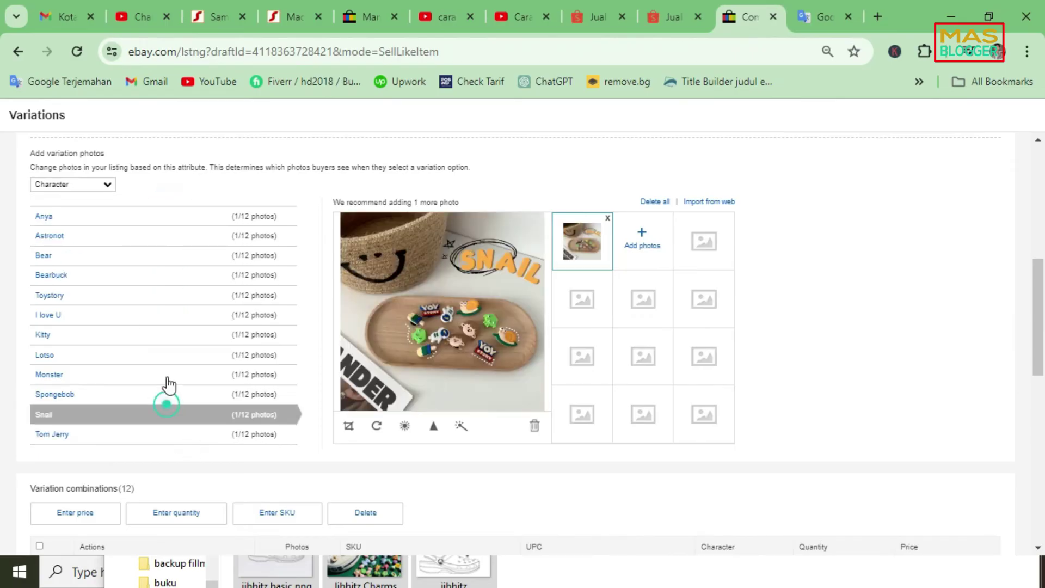
pyautogui.click(165, 376)
pyautogui.click(163, 355)
pyautogui.click(163, 334)
pyautogui.click(161, 296)
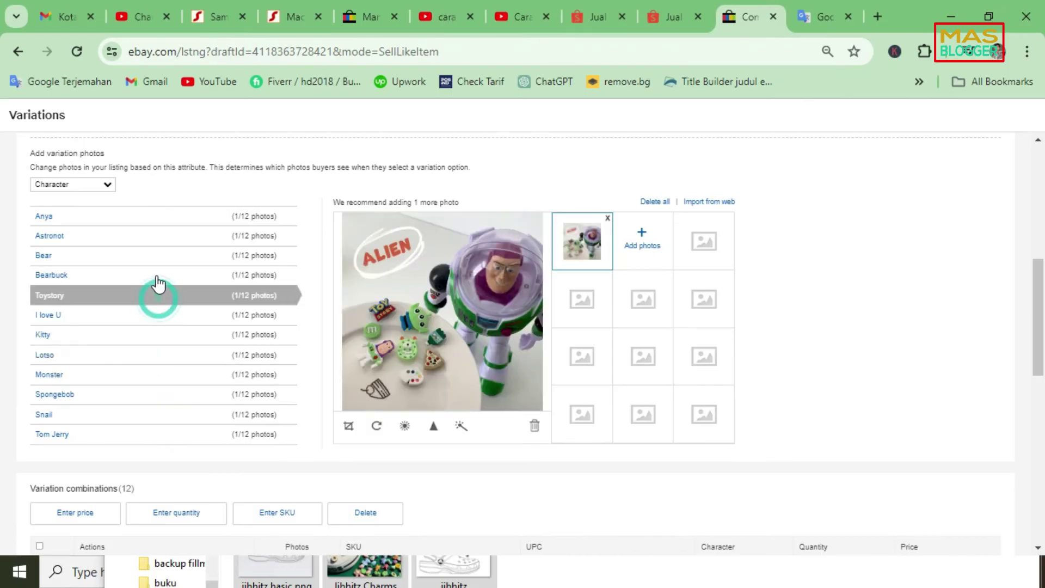
pyautogui.click(151, 277)
pyautogui.click(151, 257)
pyautogui.click(168, 235)
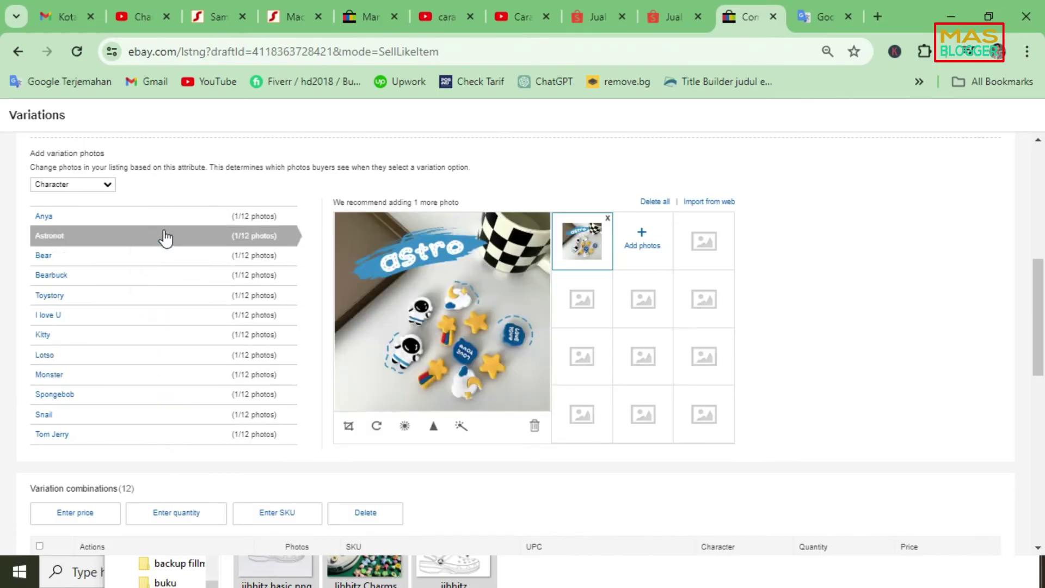
pyautogui.click(166, 218)
pyautogui.scroll(4, 173, 370)
pyautogui.scroll(3, 176, 374)
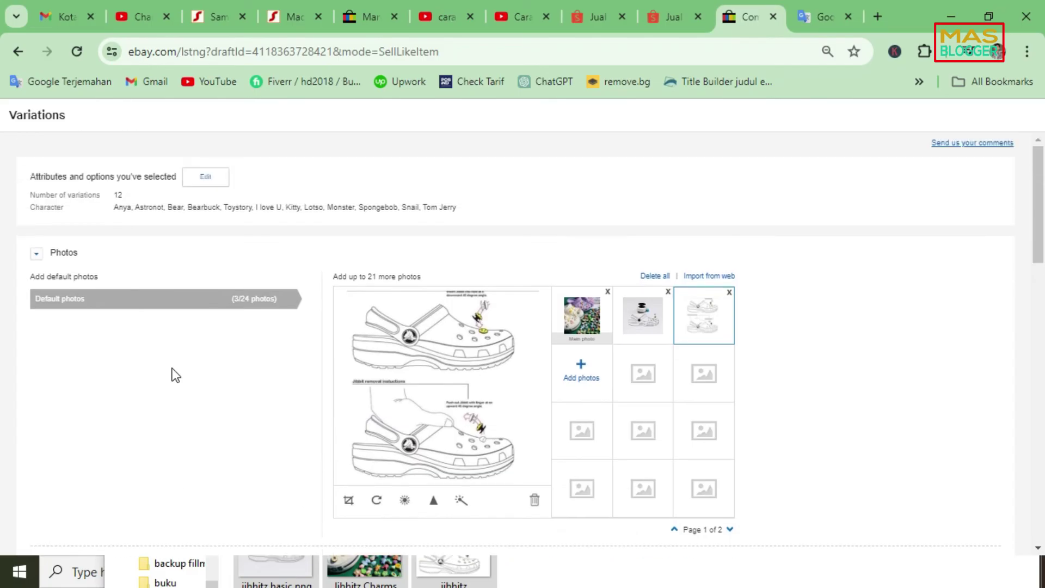
# Save the variations with a preview of the listing, close the preview, and return to the listing form with the variations saved
pyautogui.scroll(-15, 174, 376)
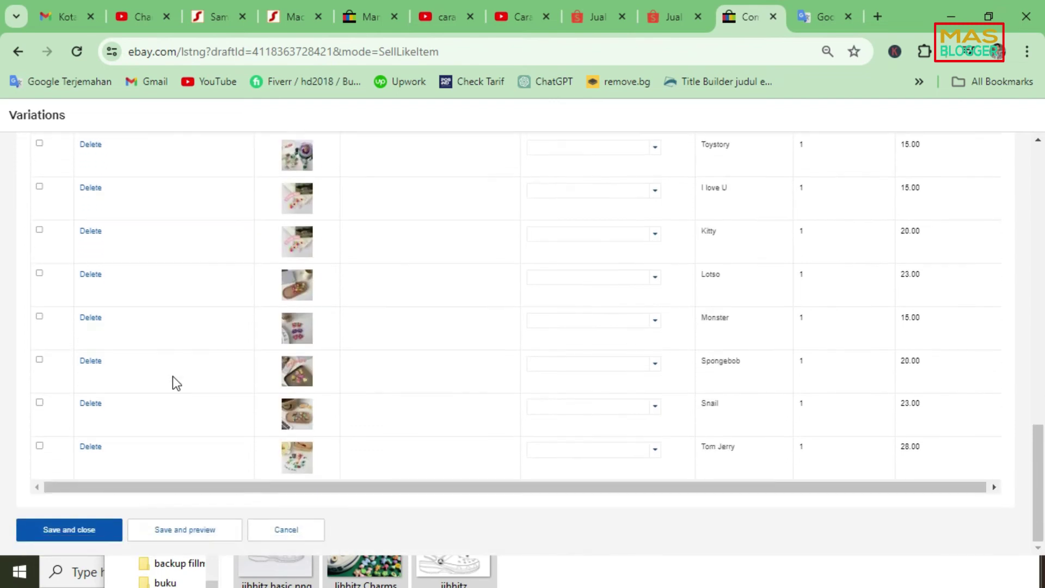
pyautogui.click(172, 532)
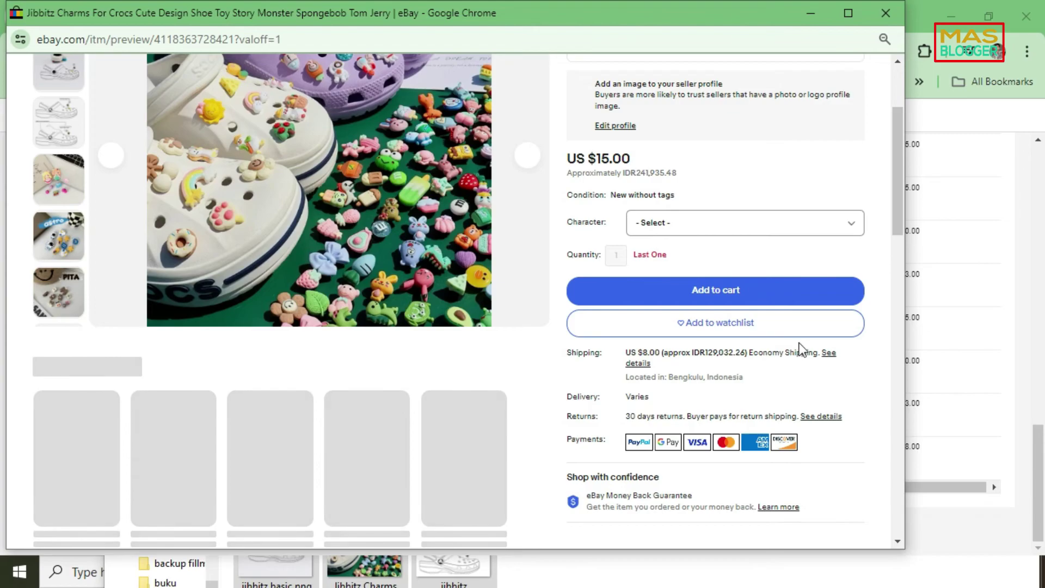
pyautogui.click(852, 224)
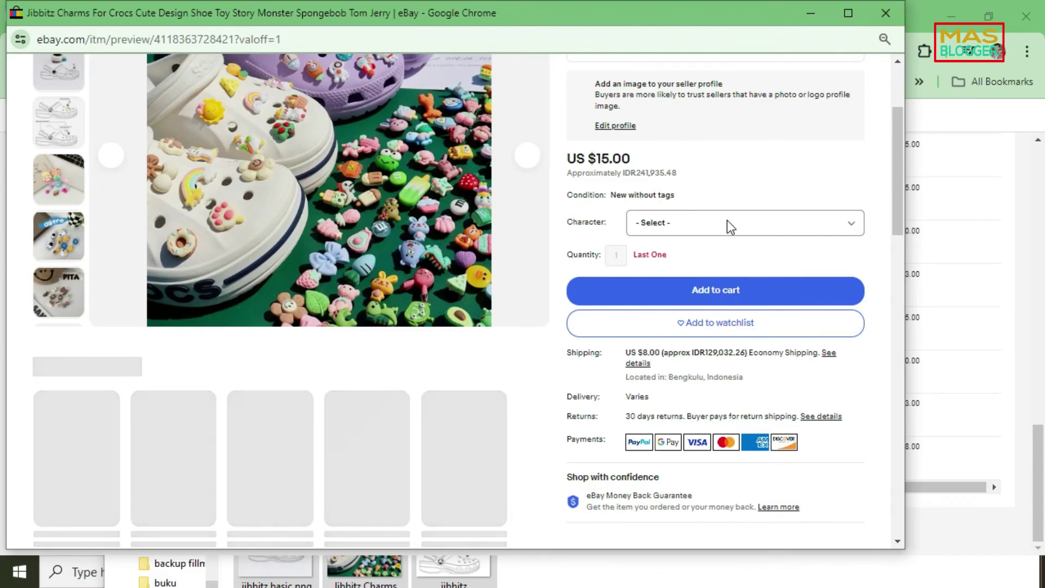
pyautogui.click(884, 15)
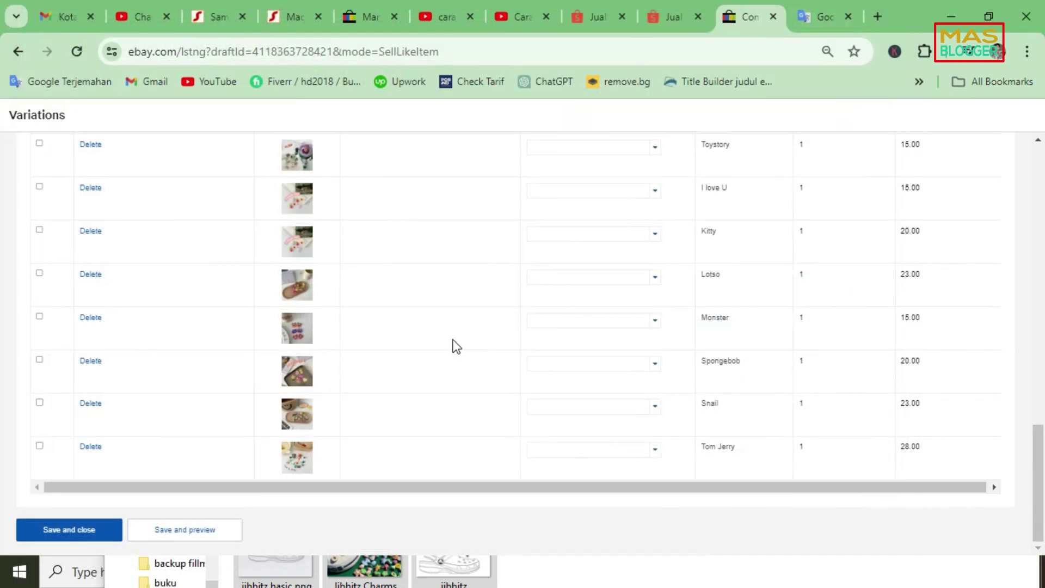
pyautogui.click(83, 533)
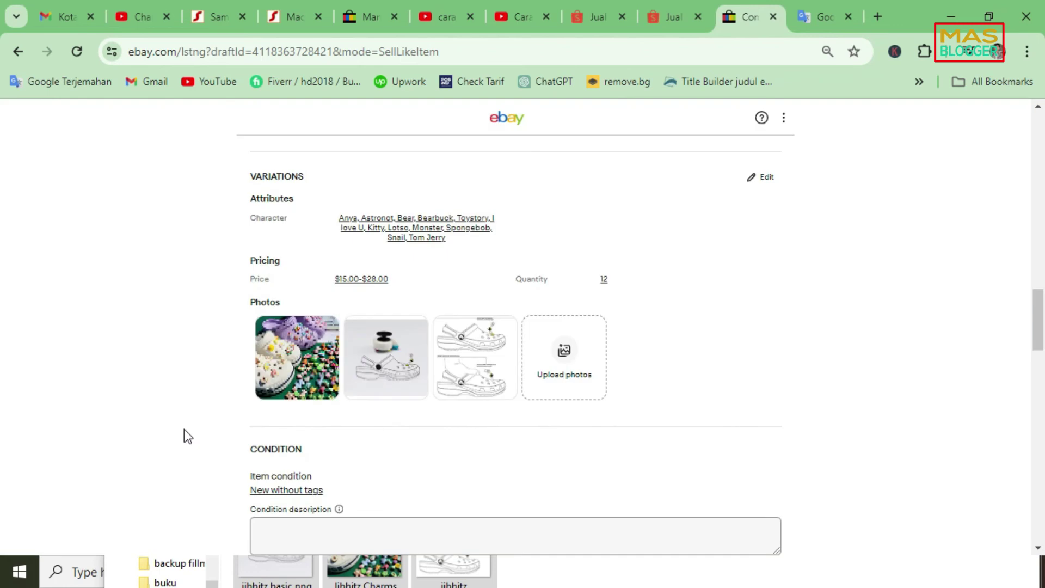
# Set the shipping package weight to 4 oz and the package dimensions to 5 x 2 x 1 in
pyautogui.scroll(-4, 351, 452)
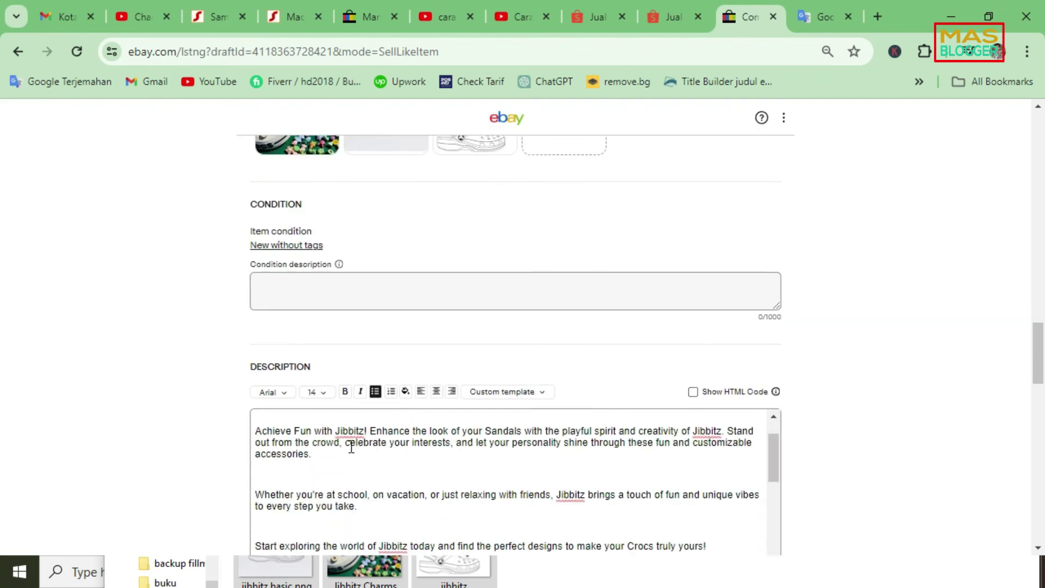
pyautogui.scroll(3, 681, 326)
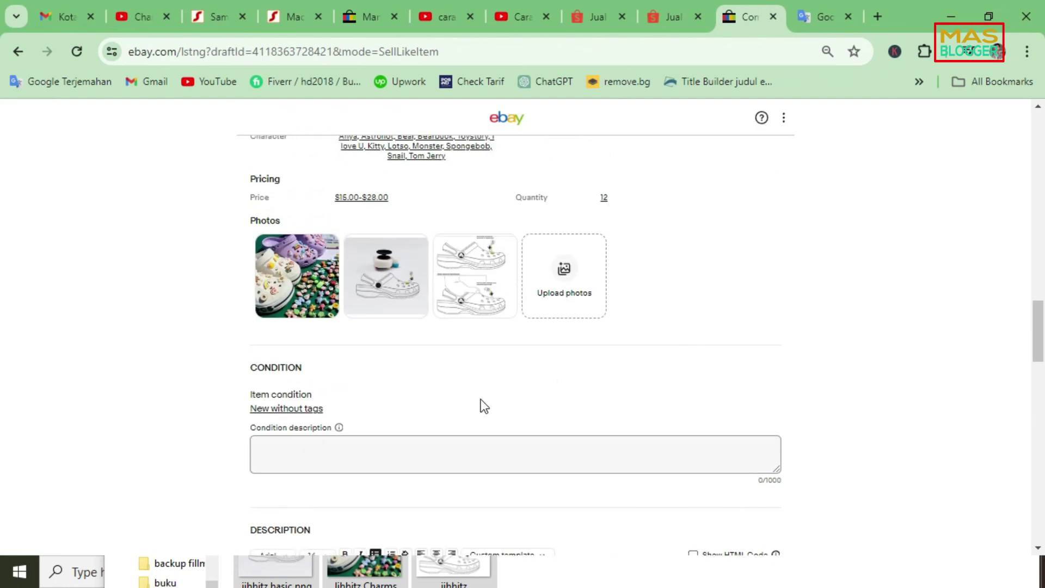
pyautogui.scroll(-10, 479, 406)
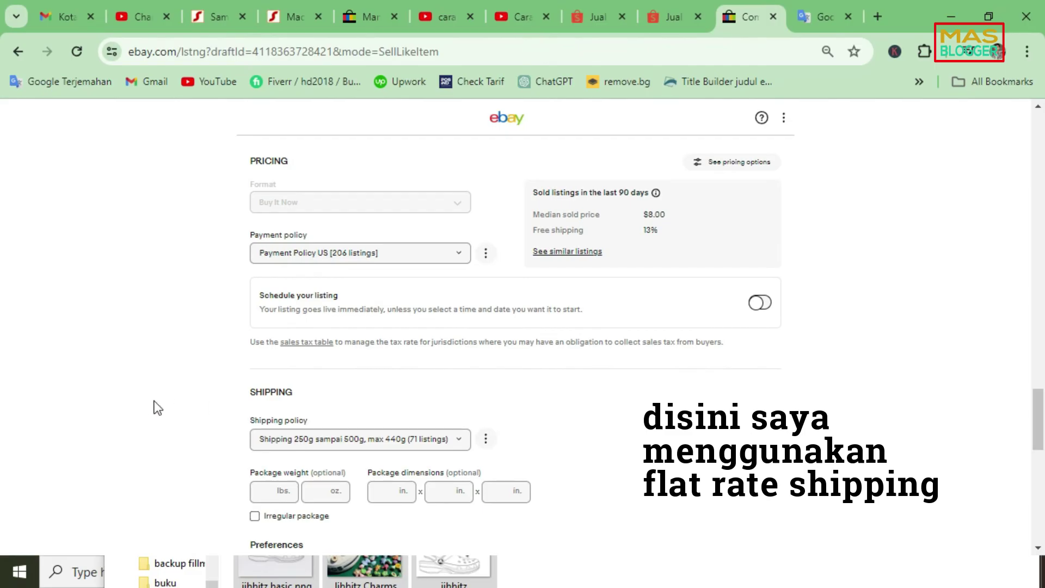
pyautogui.scroll(-3, 152, 407)
pyautogui.click(320, 328)
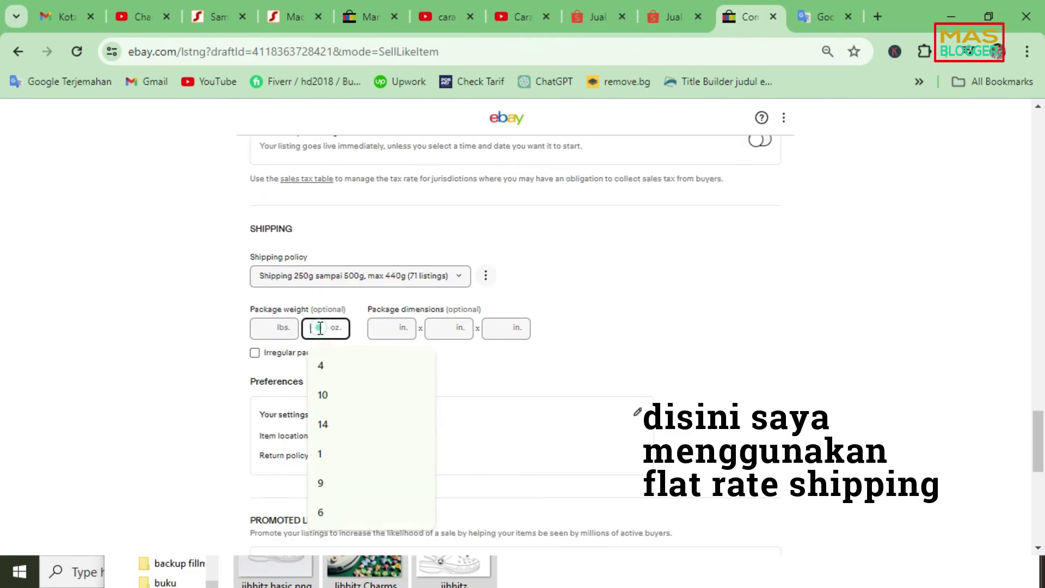
pyautogui.click(318, 361)
pyautogui.click(388, 329)
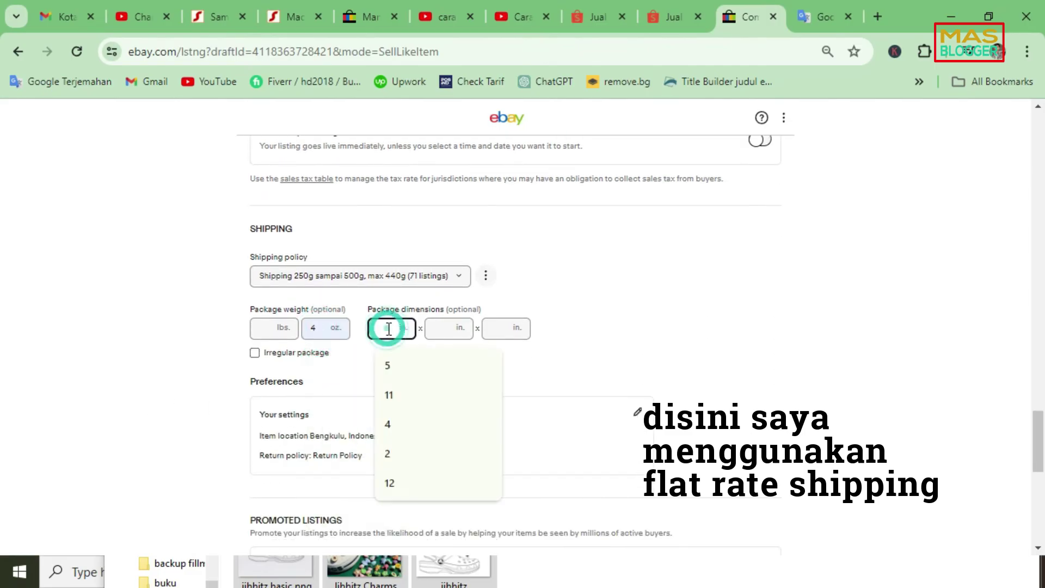
pyautogui.click(387, 365)
pyautogui.click(438, 330)
pyautogui.click(444, 365)
pyautogui.click(503, 328)
pyautogui.write('1')
pyautogui.click(553, 284)
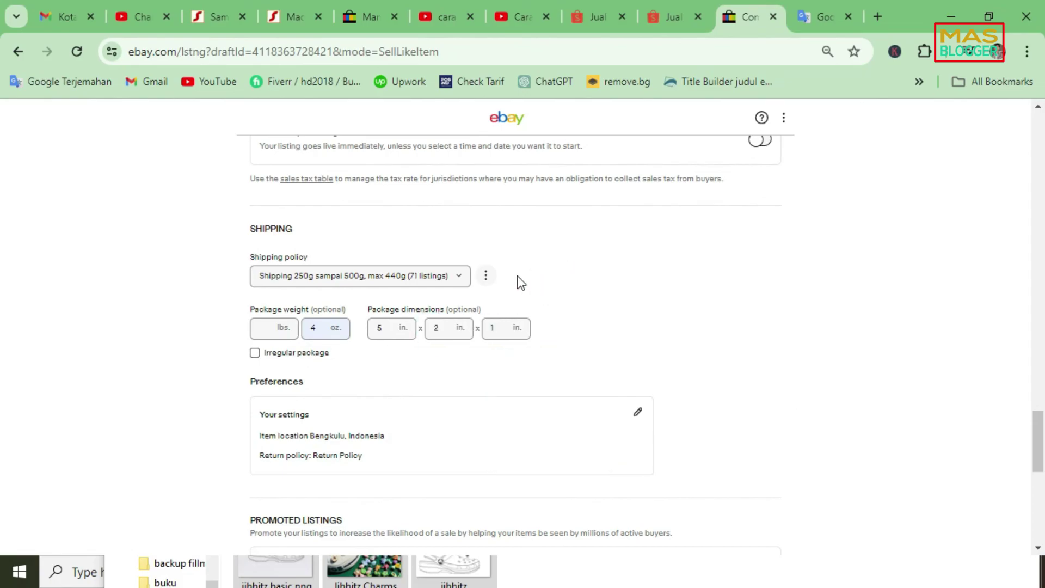
# Enable Promoted Listings Standard for the item and publish the listing
pyautogui.scroll(-5, 145, 360)
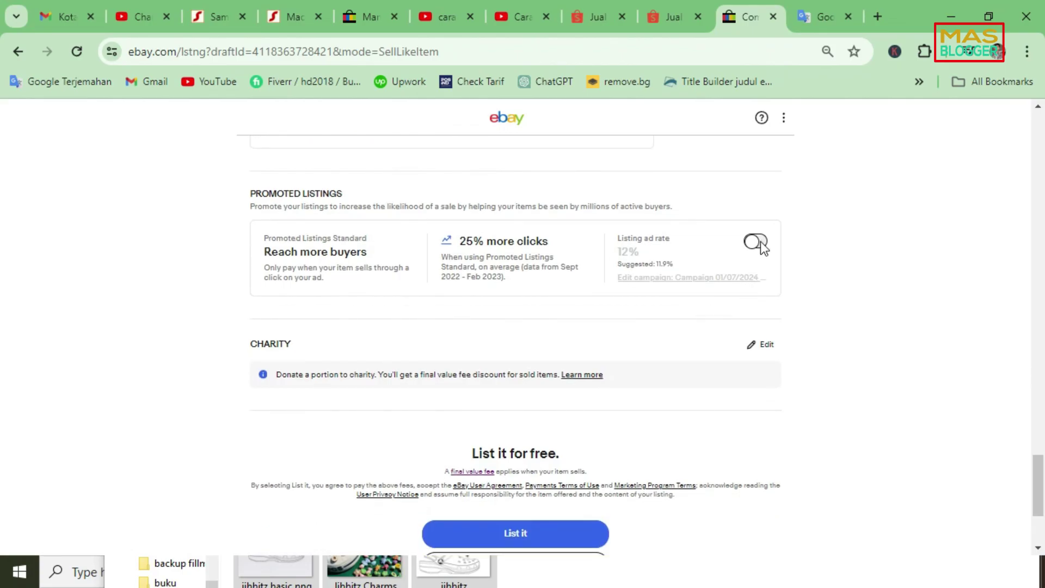
pyautogui.click(760, 242)
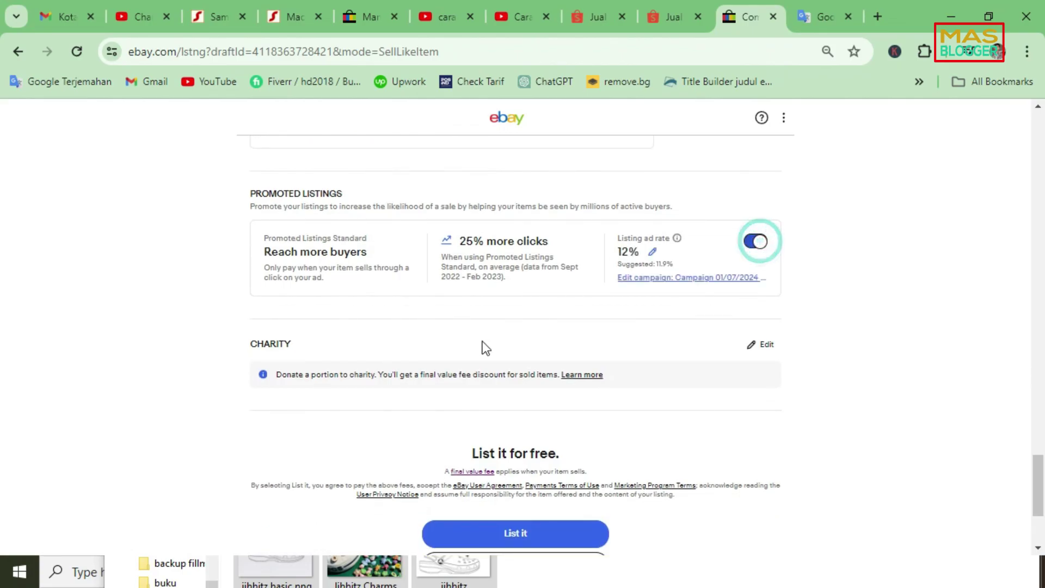
pyautogui.scroll(-1, 157, 408)
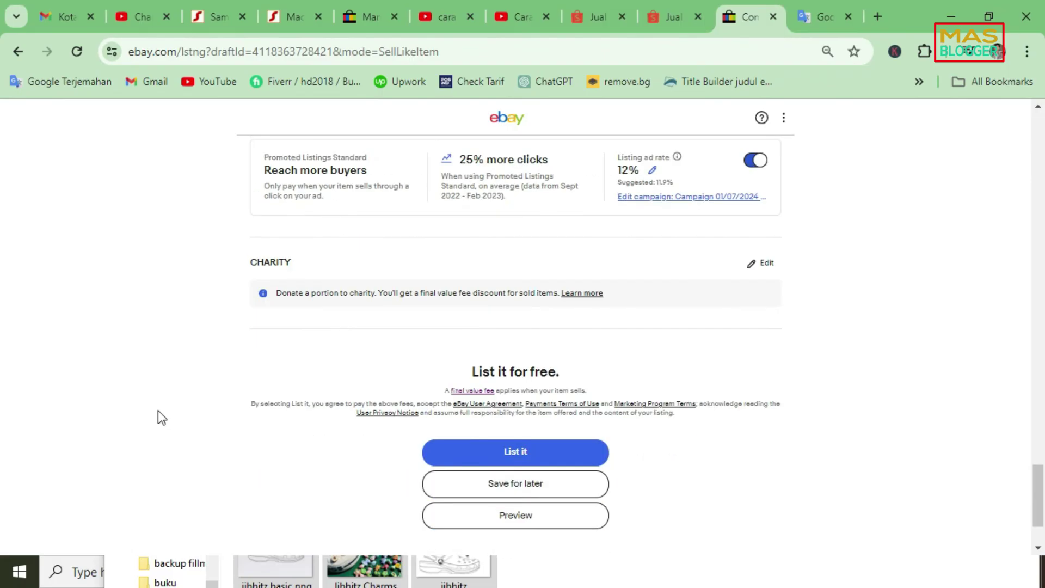
pyautogui.click(488, 449)
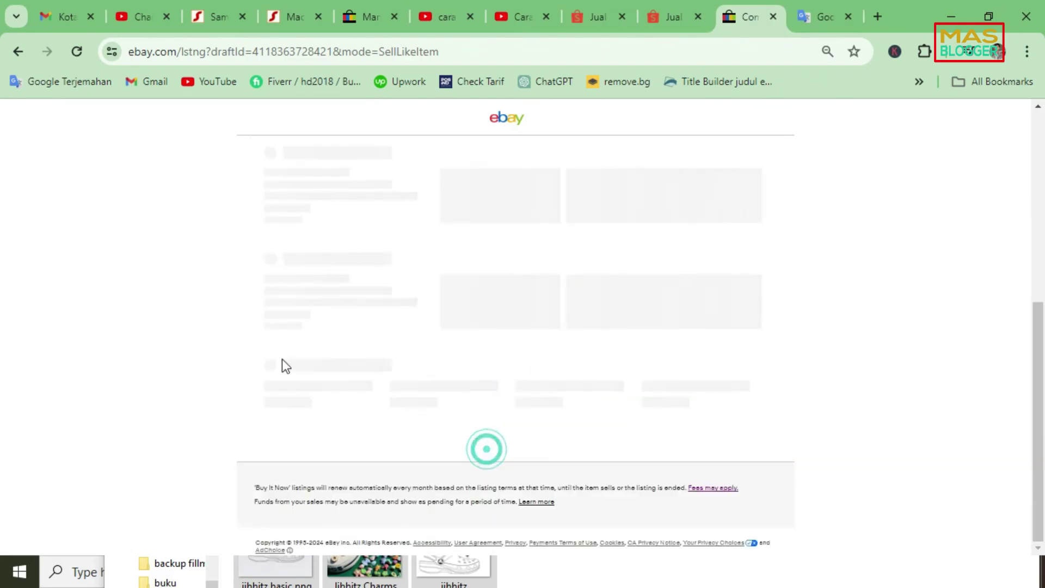